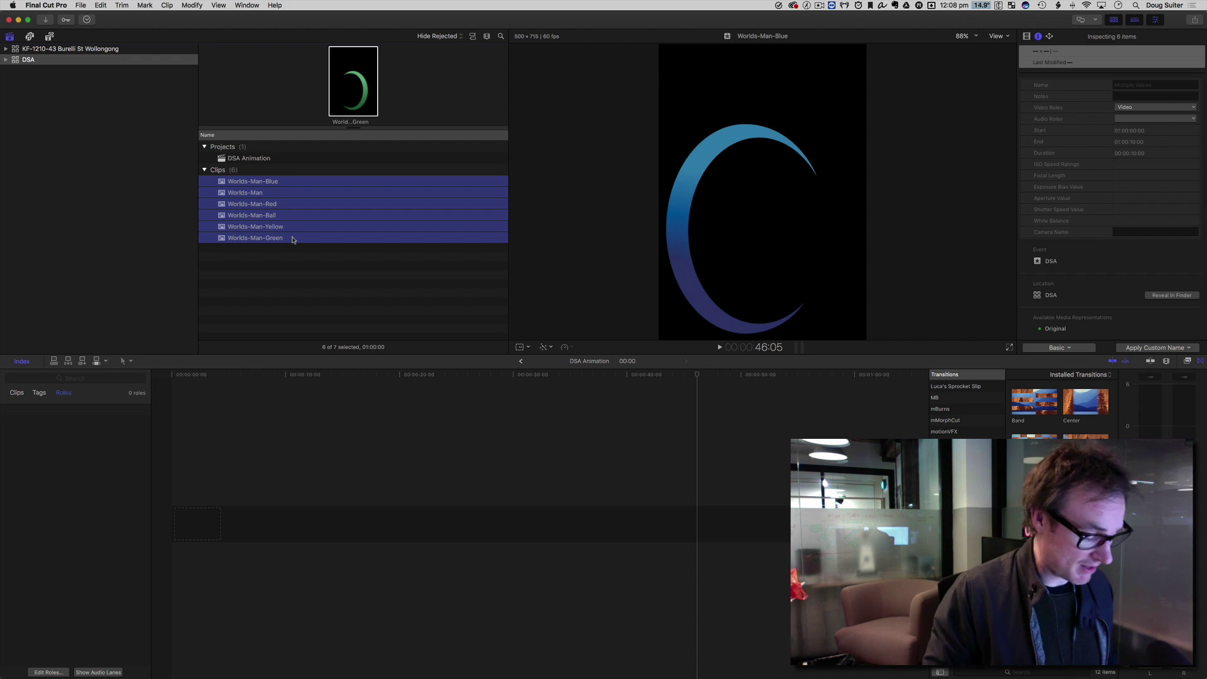
Step: Append the six selected Worlds-Man clips to the DSA Animation timeline and remove the complete Worlds-Man logo clip
{"action": "key", "text": "e"}
{"action": "left_click", "coordinate": [361, 586]}
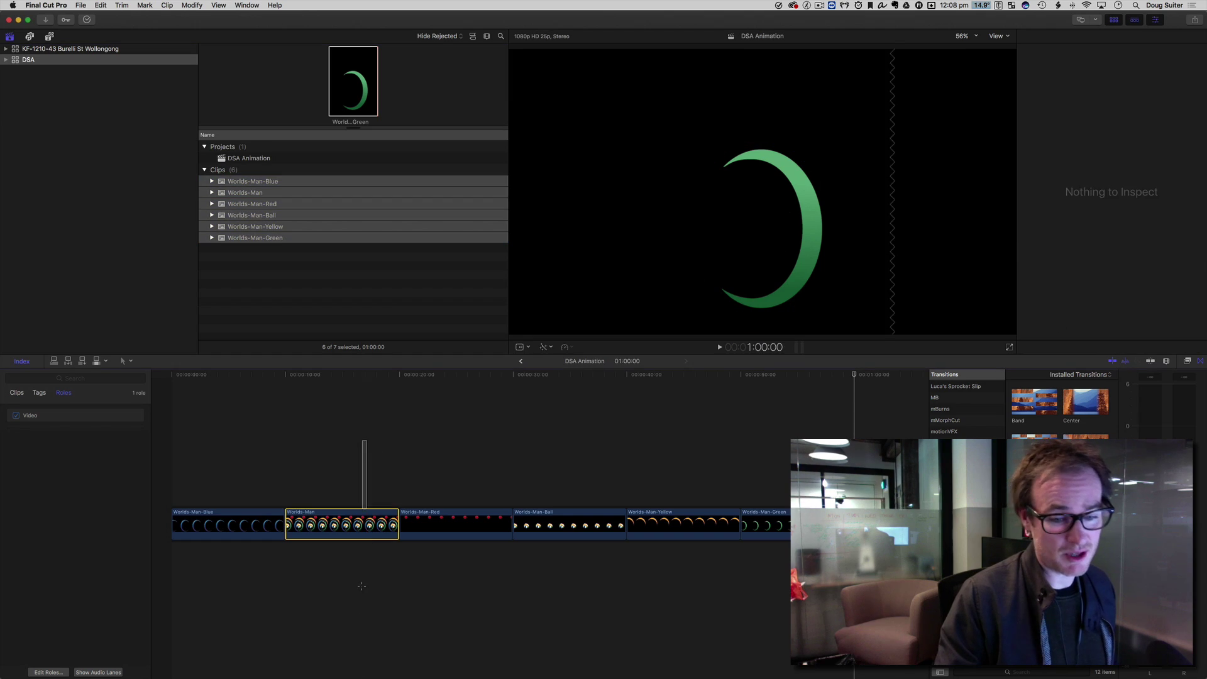
{"action": "key", "text": "Delete"}
{"action": "key", "text": "shift+z"}
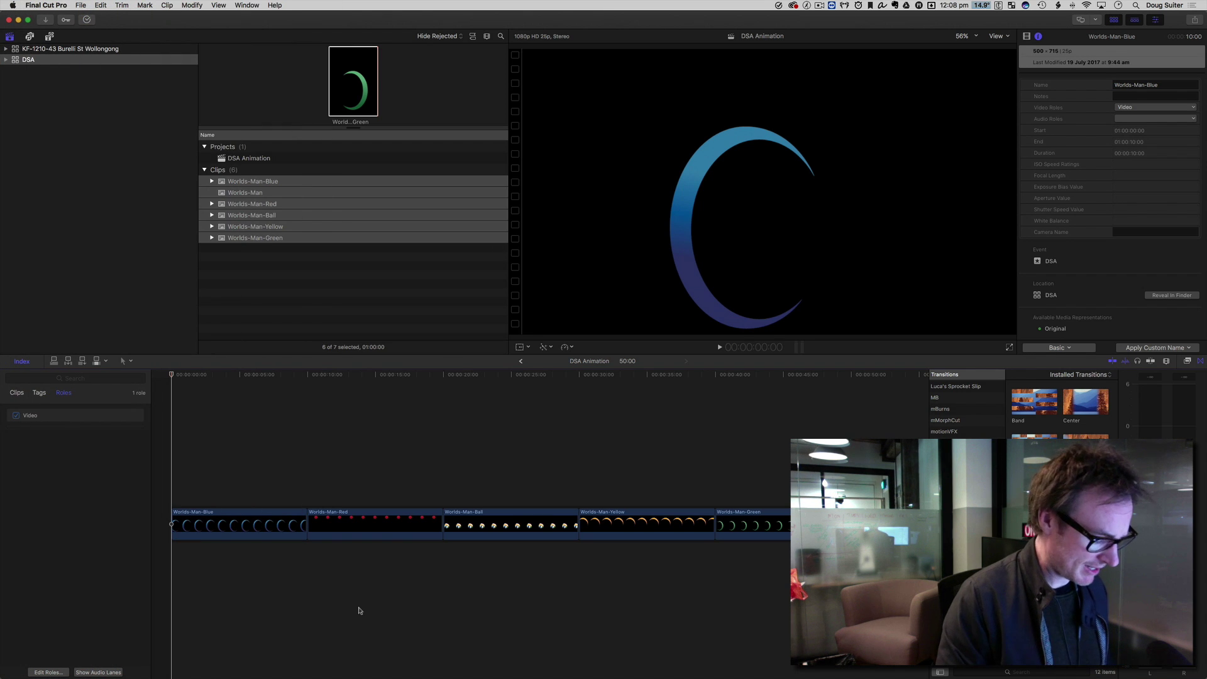
Step: Add a Basic Title above the Worlds-Man-Blue clip, move it over the blue crescent and set its text to "xckvlskdnvlnksdv"
{"action": "key", "text": "ctrl+t"}
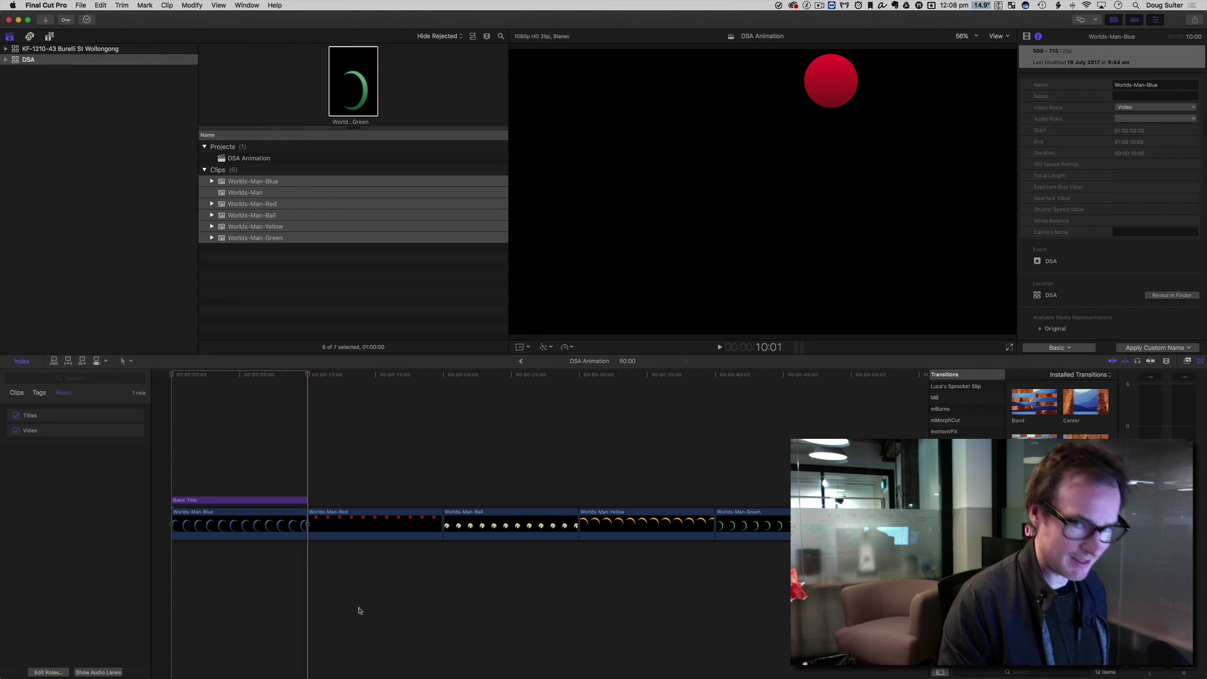
{"action": "left_click", "coordinate": [247, 499]}
{"action": "left_click_drag", "start_coordinate": [767, 188], "coordinate": [713, 208]}
{"action": "double_click", "coordinate": [714, 207]}
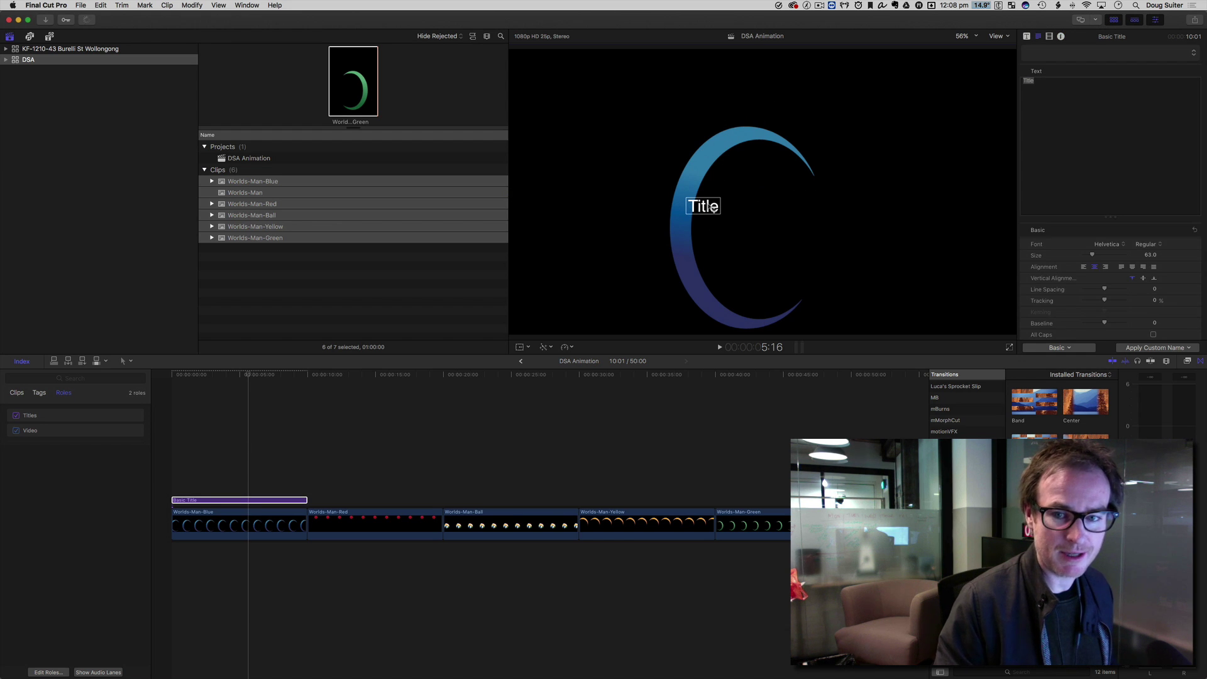
{"action": "type", "text": "xckvlskdnvlnksdv"}
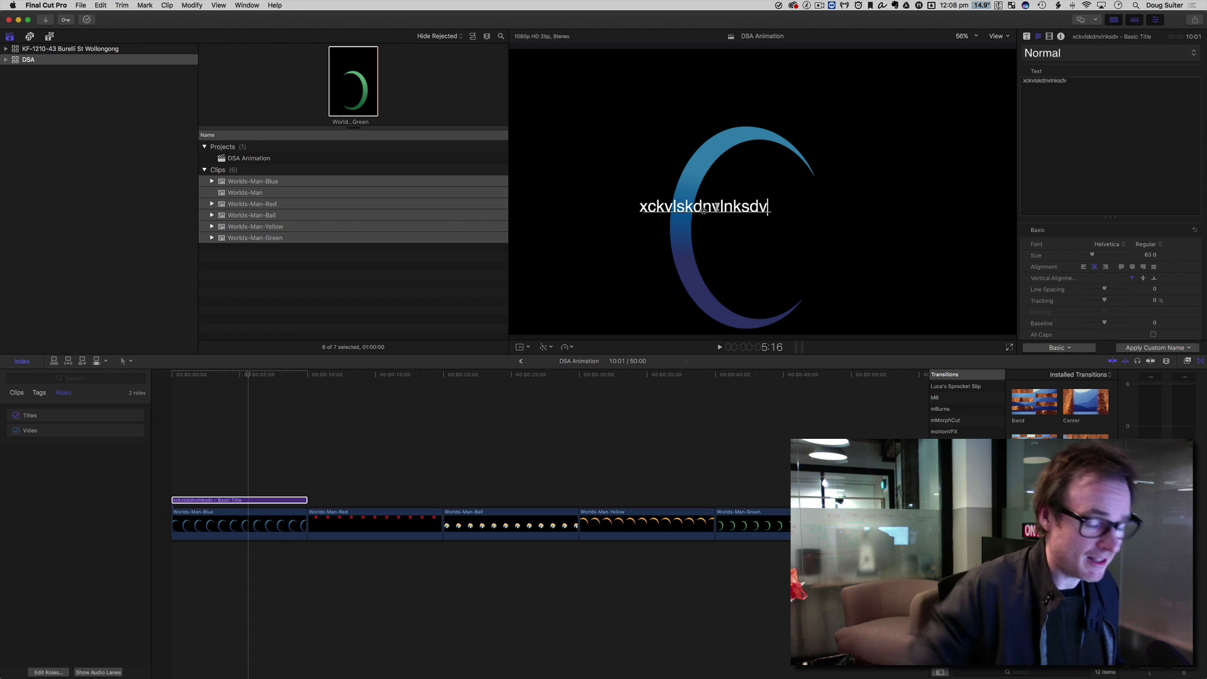
Step: Remove the Basic Title from above the Worlds-Man-Blue clip
{"action": "left_click", "coordinate": [423, 485]}
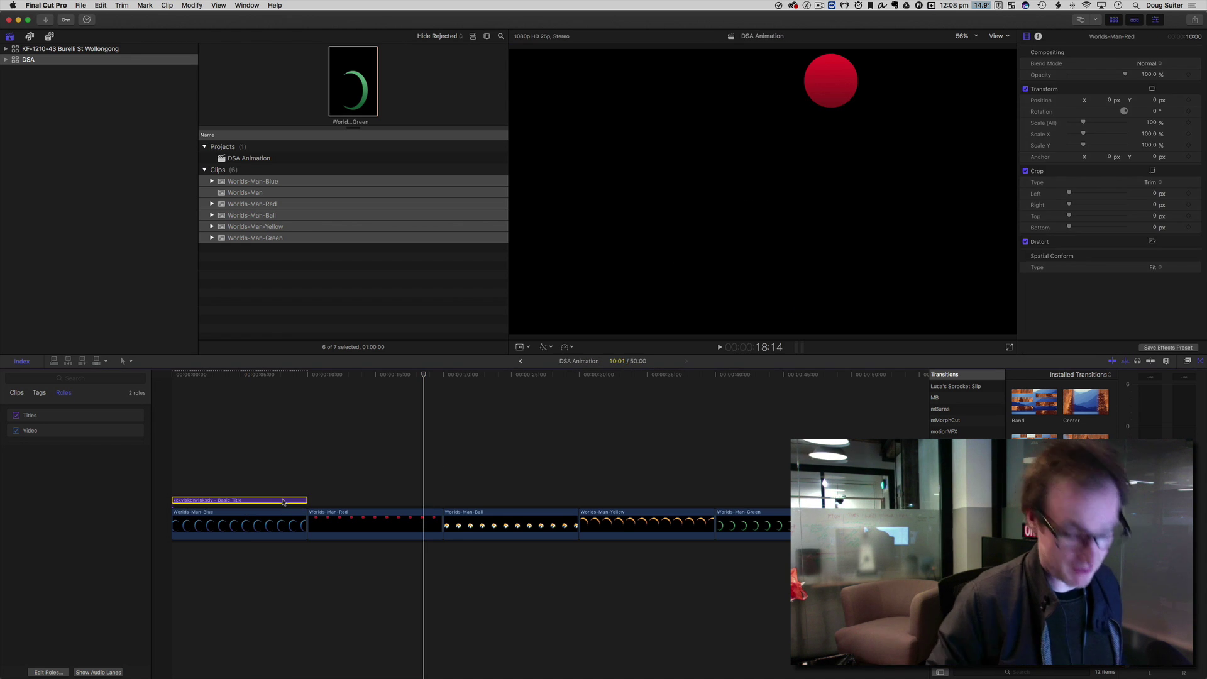
{"action": "key", "text": "super+z"}
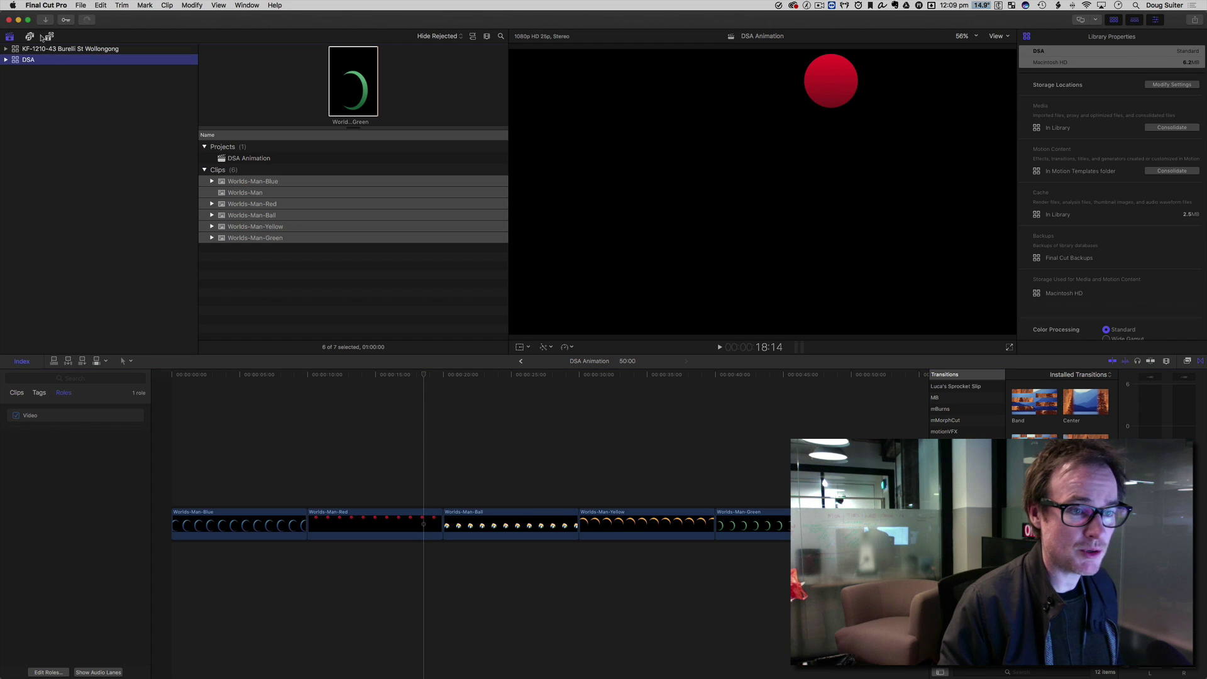
Step: Place the Rio de Janeiro title 30 from Leno 47 Titles & Lower above the start of Worlds-Man-Blue and play back its animation
{"action": "left_click", "coordinate": [49, 37]}
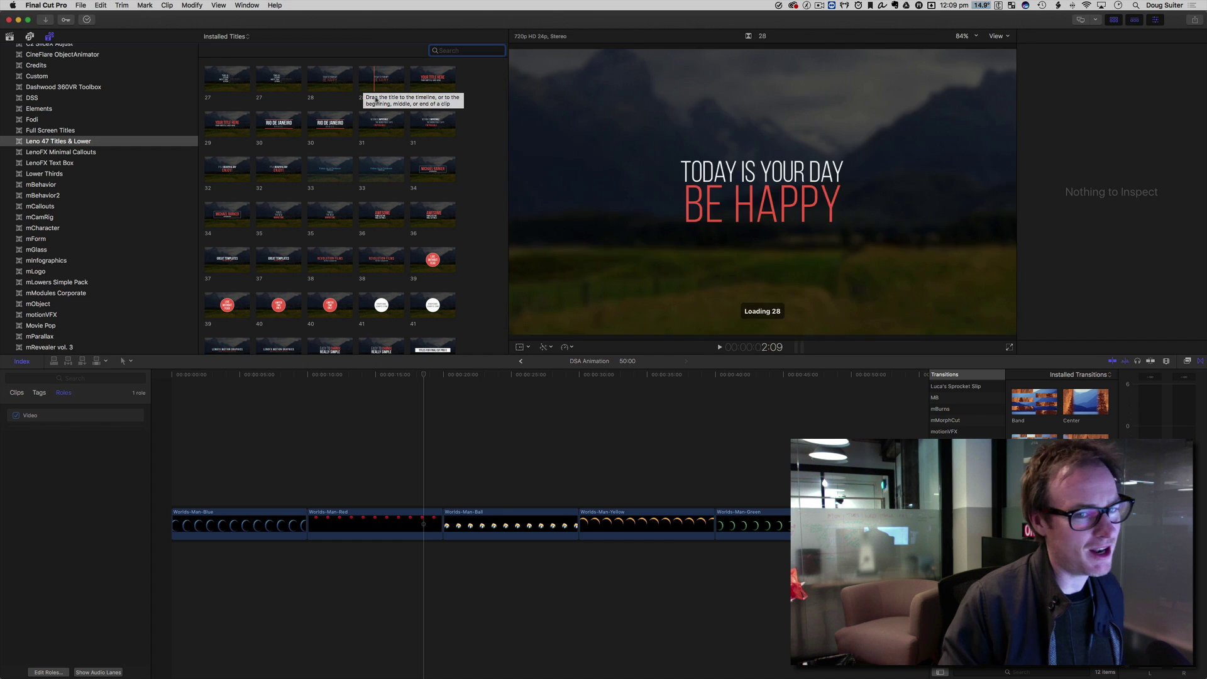
{"action": "left_click_drag", "start_coordinate": [339, 126], "coordinate": [192, 498]}
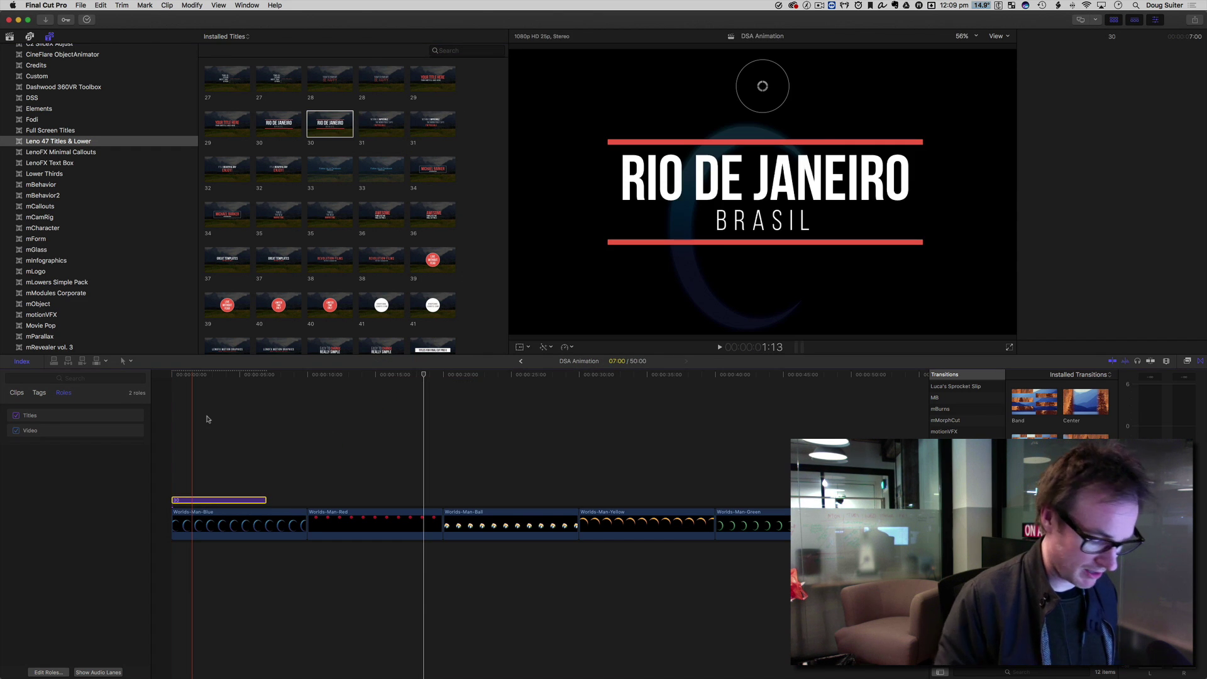
{"action": "key", "text": "super+4"}
{"action": "key", "text": "super+equal"}
{"action": "key", "text": "shift+z"}
{"action": "key", "text": "Home"}
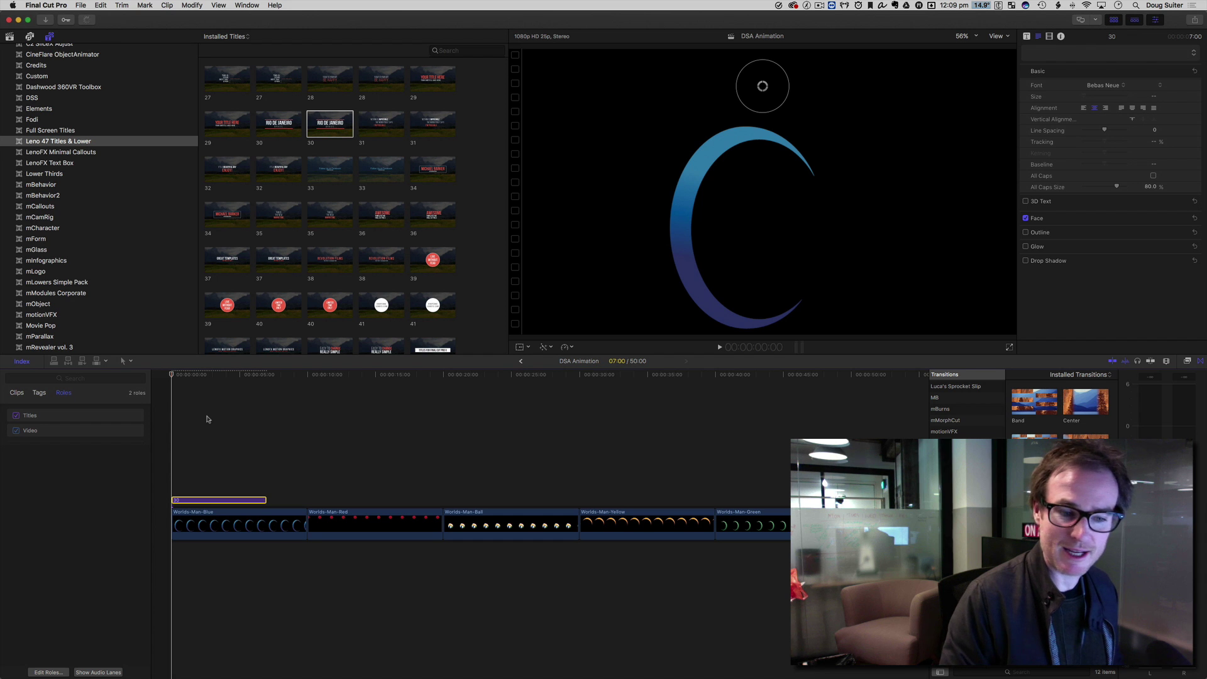
{"action": "key", "text": "super+equal"}
{"action": "key", "text": "super+equal"}
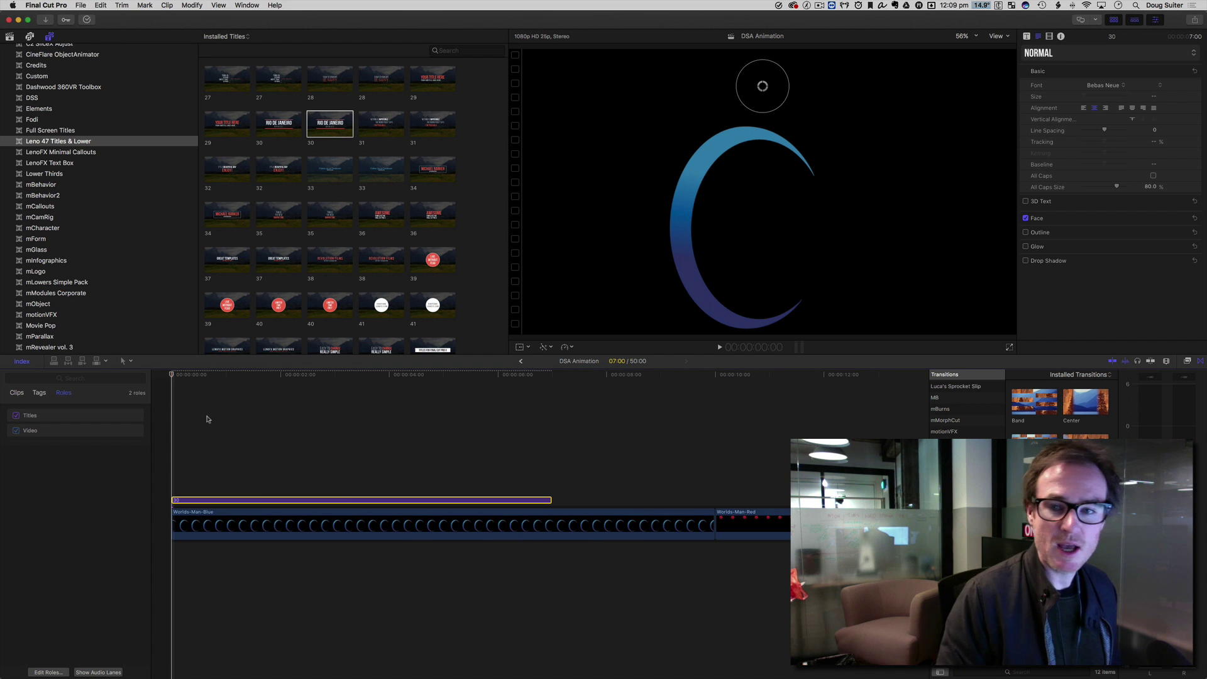
{"action": "key", "text": "space"}
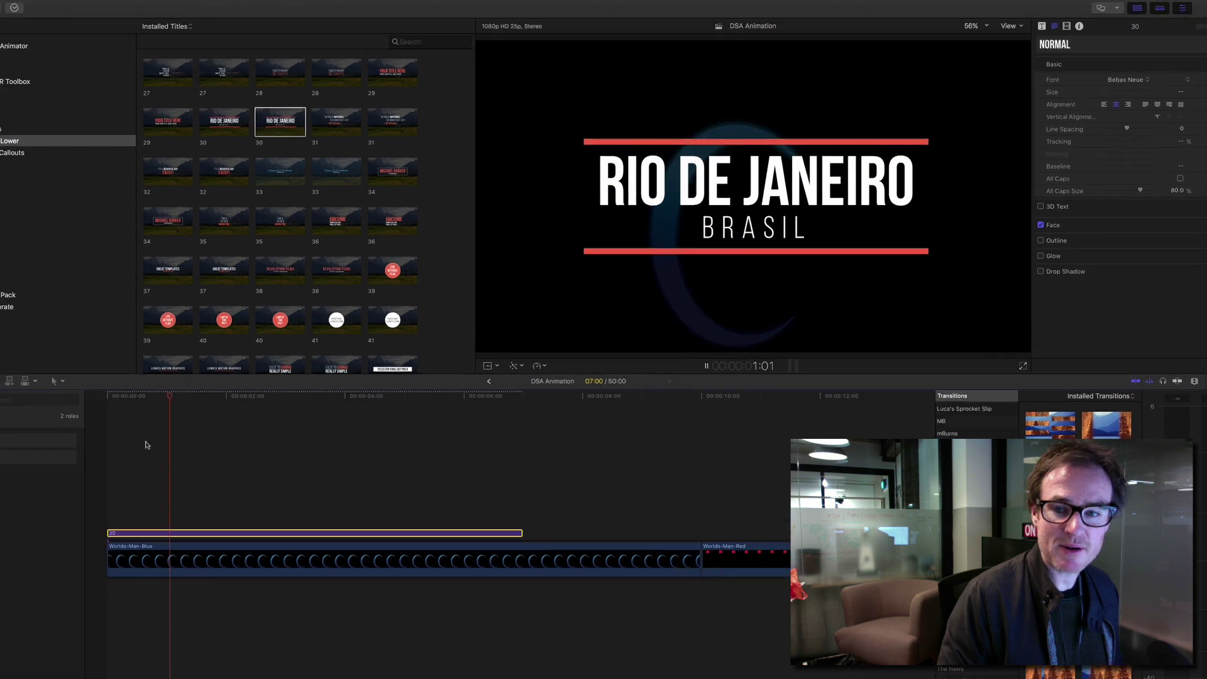
{"action": "key", "text": "space"}
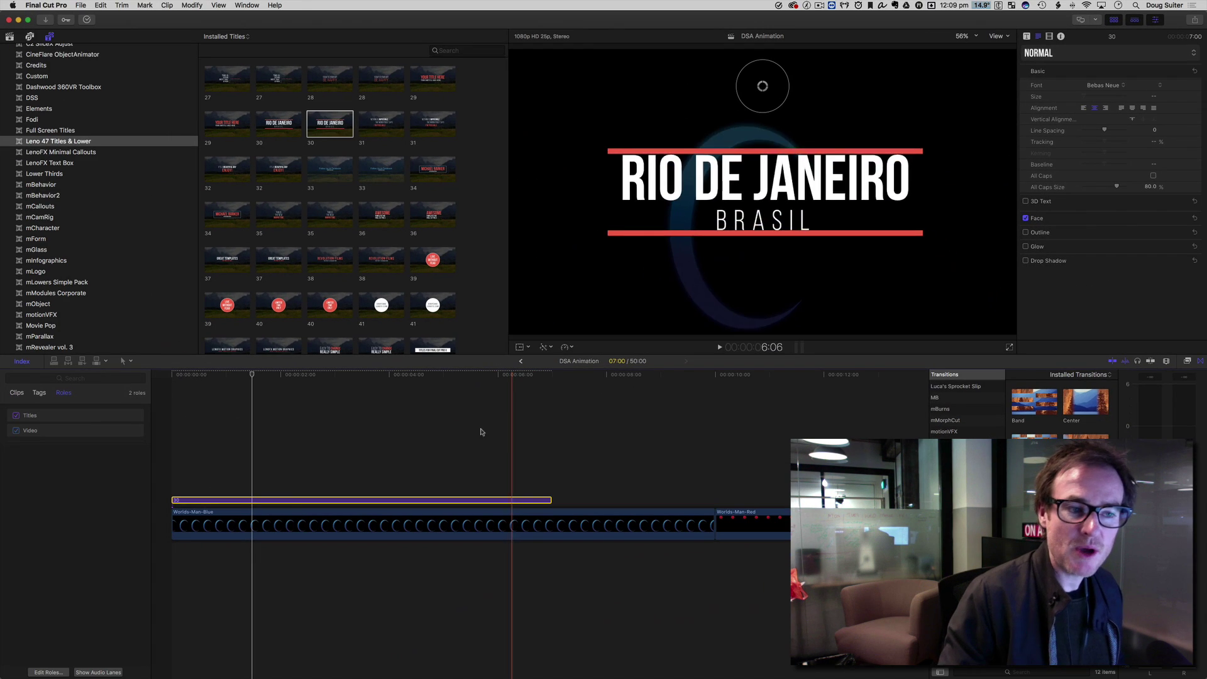
Step: Delete title 30 from above the Worlds-Man-Blue clip
{"action": "key", "text": "s"}
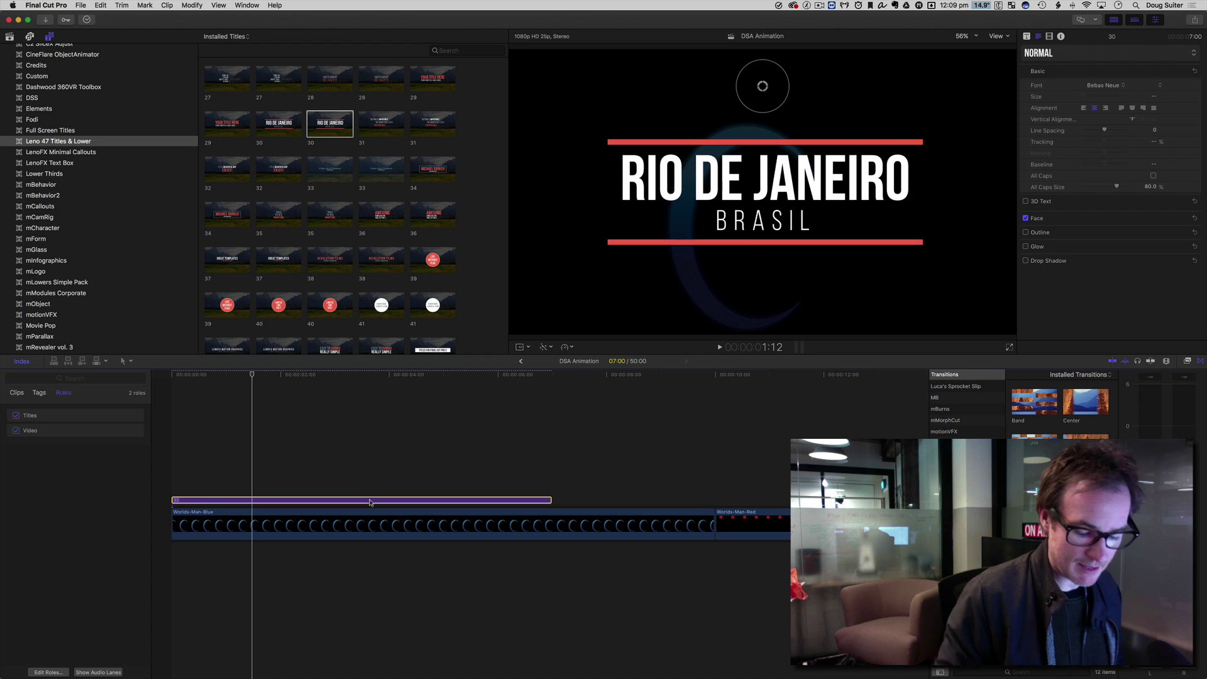
{"action": "key", "text": "Delete"}
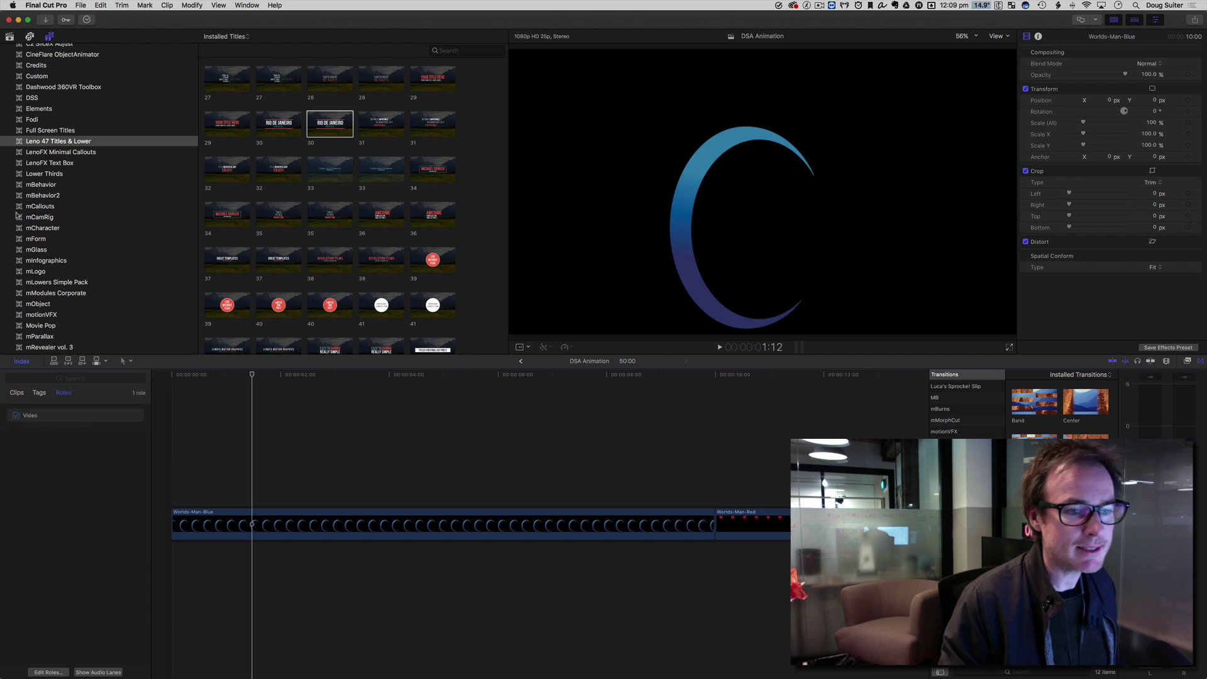
Step: Examine the animation presets in the mBehavior title category, including the In, Out, Text and Through groups
{"action": "left_click", "coordinate": [29, 187]}
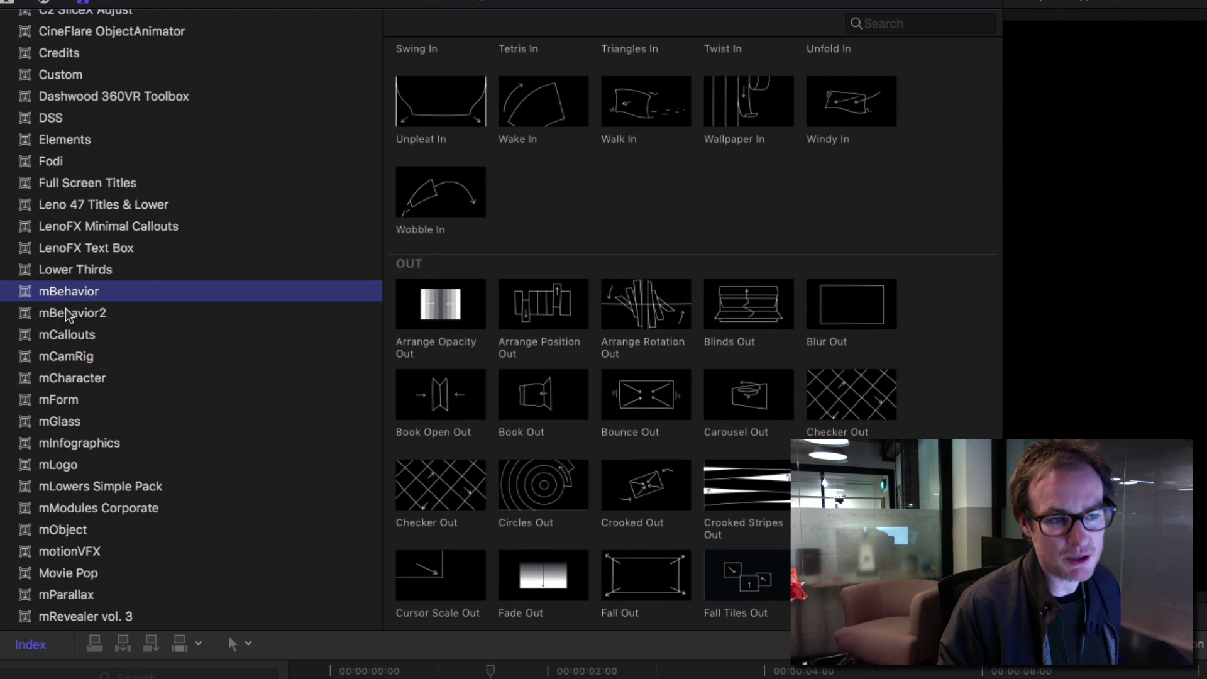
{"action": "scroll", "coordinate": [476, 324], "scroll_direction": "up", "scroll_amount": 10}
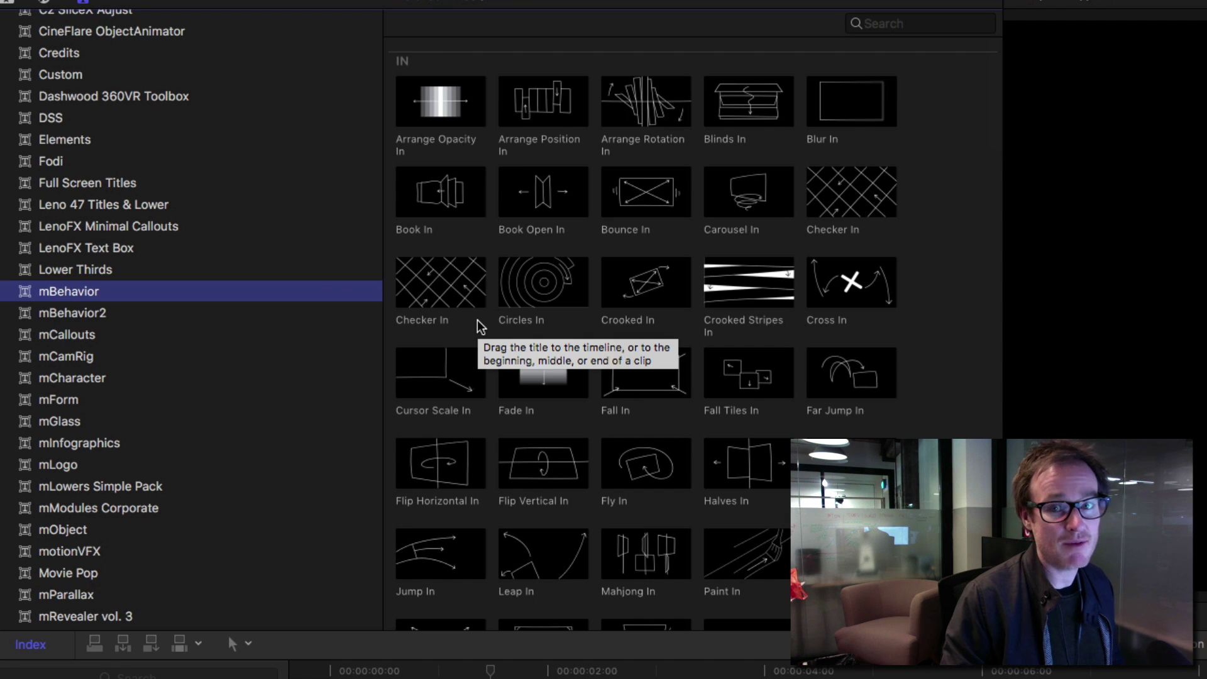
{"action": "left_click_drag", "start_coordinate": [572, 499], "coordinate": [542, 676]}
{"action": "key", "text": "Home"}
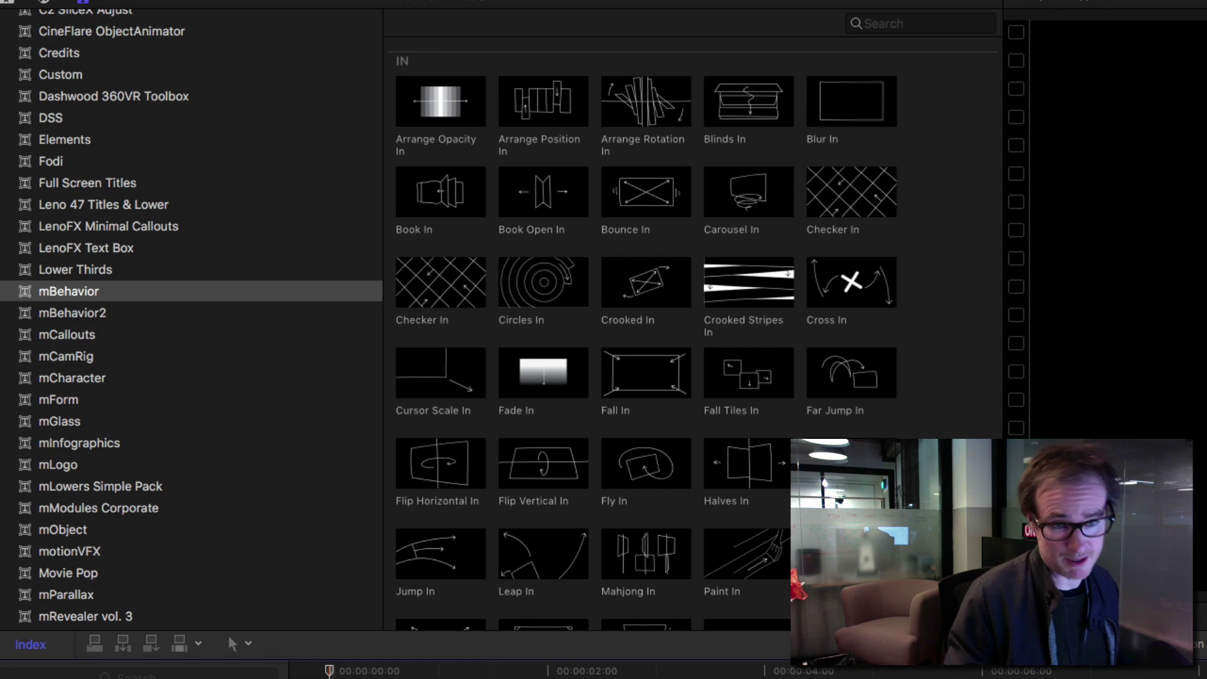
{"action": "left_click", "coordinate": [601, 671]}
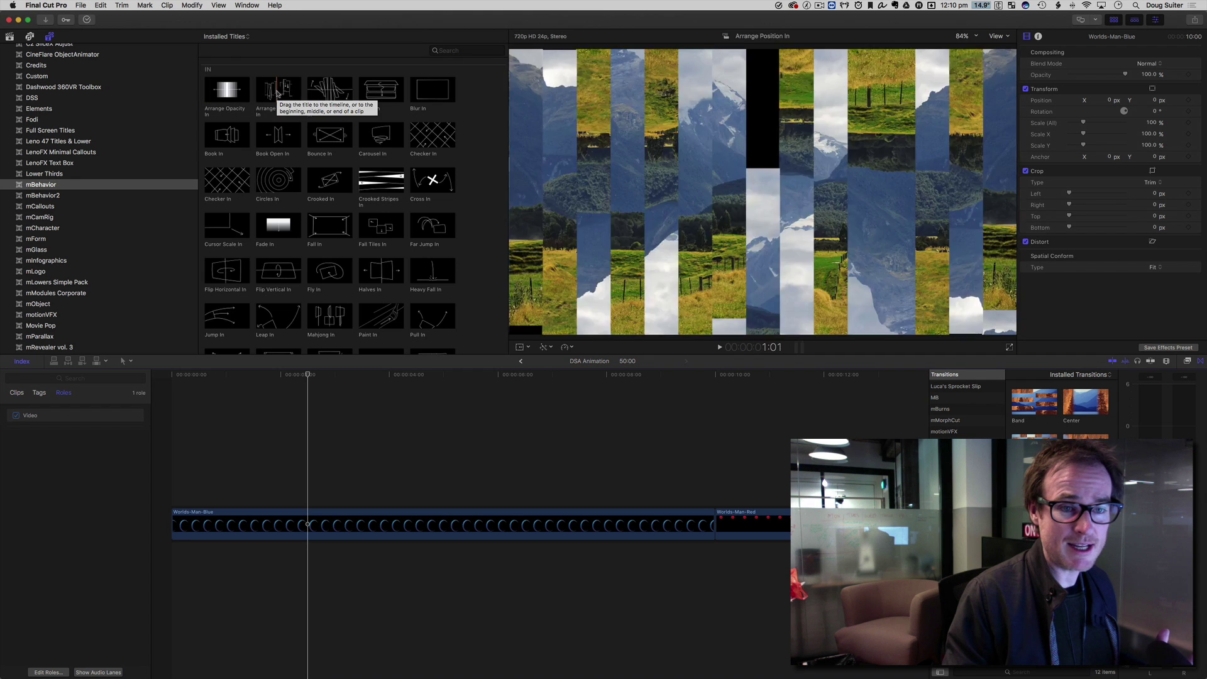
{"action": "scroll", "coordinate": [314, 281], "scroll_direction": "down", "scroll_amount": 10}
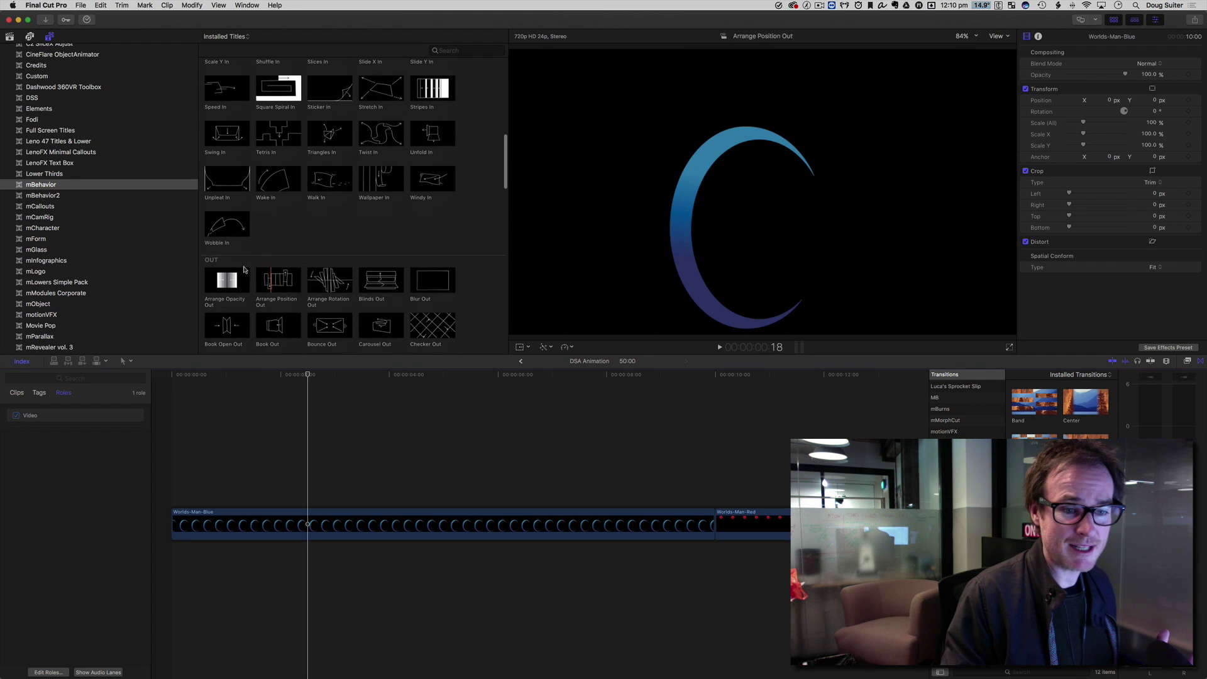
{"action": "scroll", "coordinate": [231, 279], "scroll_direction": "down", "scroll_amount": 10}
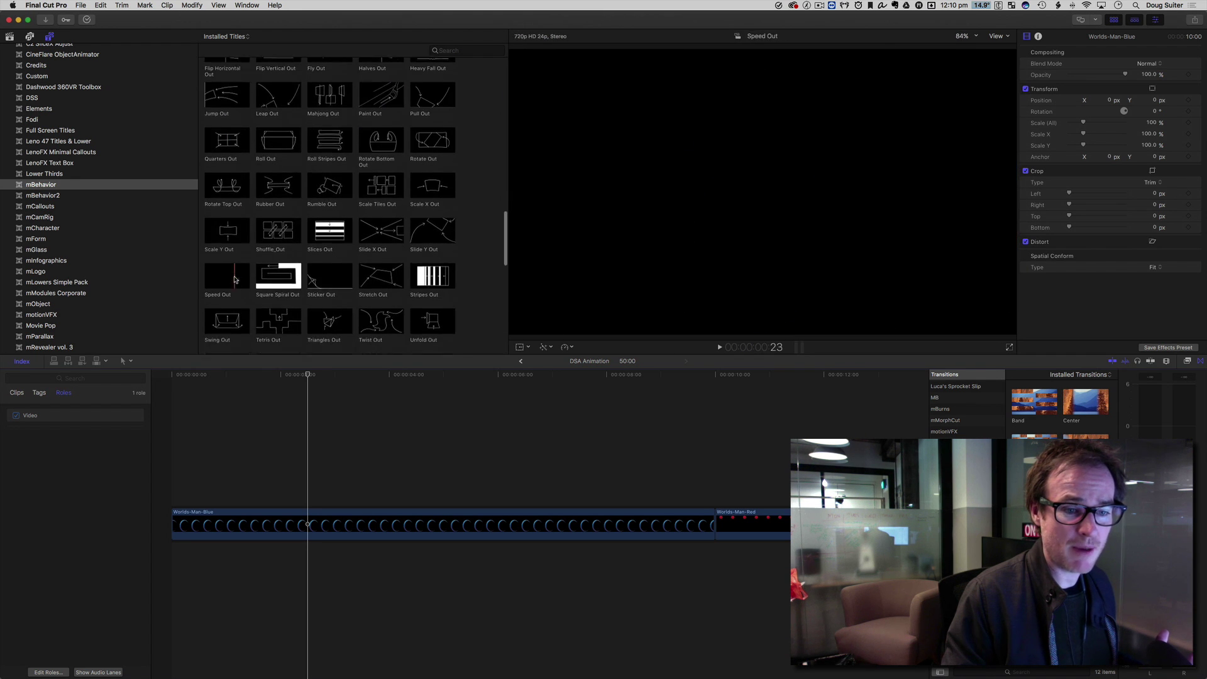
{"action": "scroll", "coordinate": [233, 280], "scroll_direction": "down", "scroll_amount": 4}
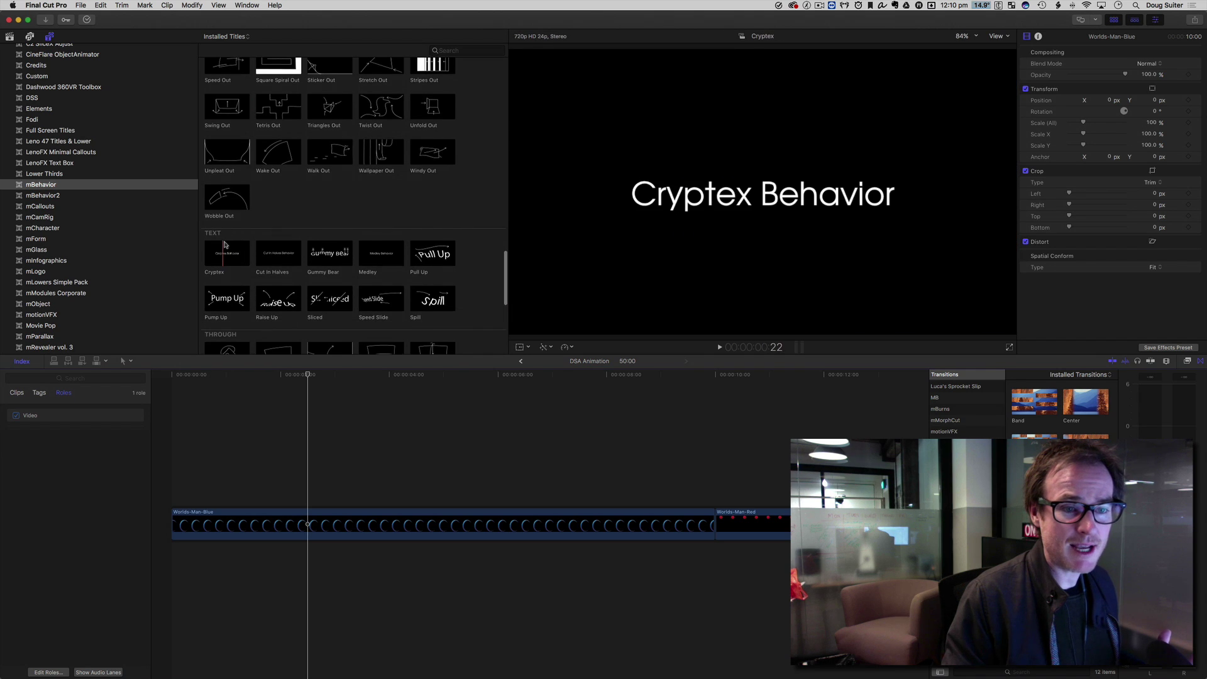
{"action": "scroll", "coordinate": [225, 245], "scroll_direction": "down", "scroll_amount": 3}
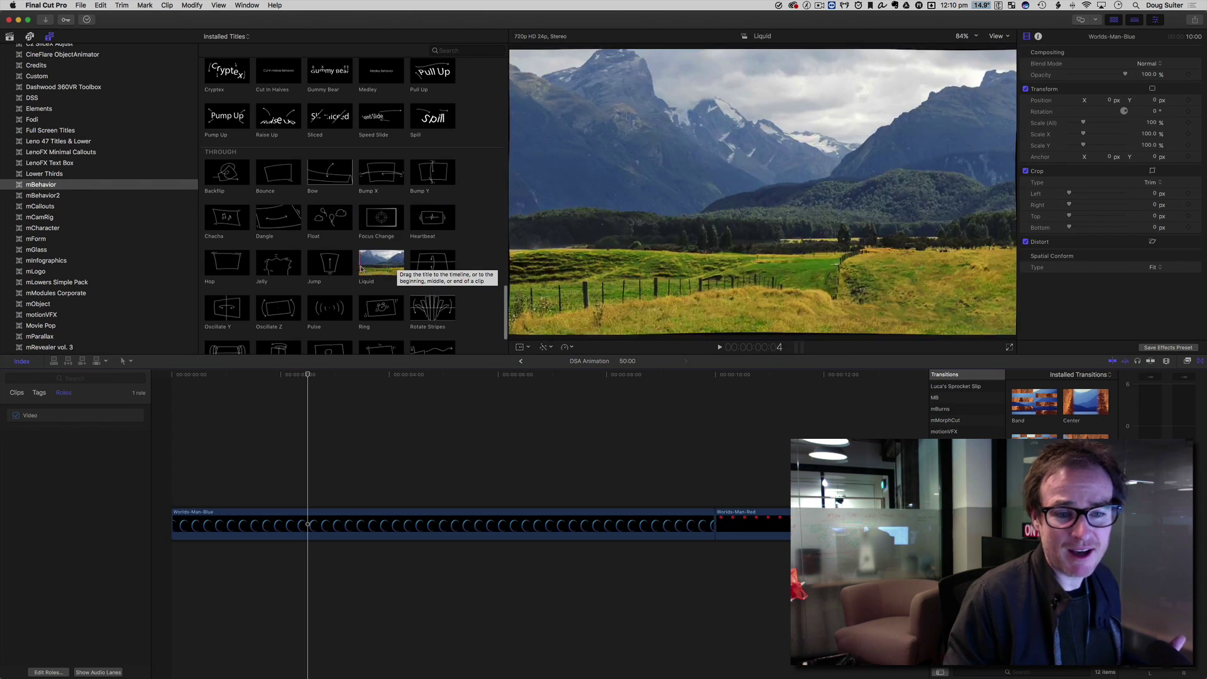
{"action": "scroll", "coordinate": [382, 257], "scroll_direction": "up", "scroll_amount": 20}
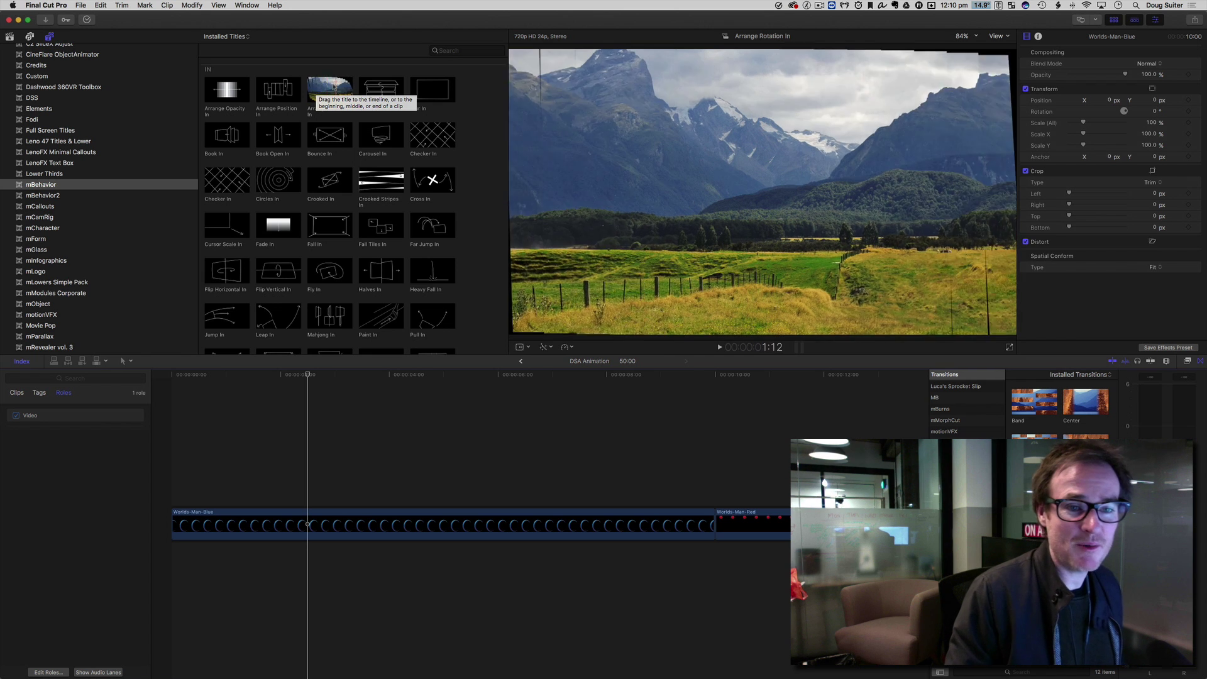
Step: Place the Arrange Rotation In behavior above the start of Worlds-Man-Blue and play back the effect
{"action": "left_click_drag", "start_coordinate": [327, 90], "coordinate": [174, 497]}
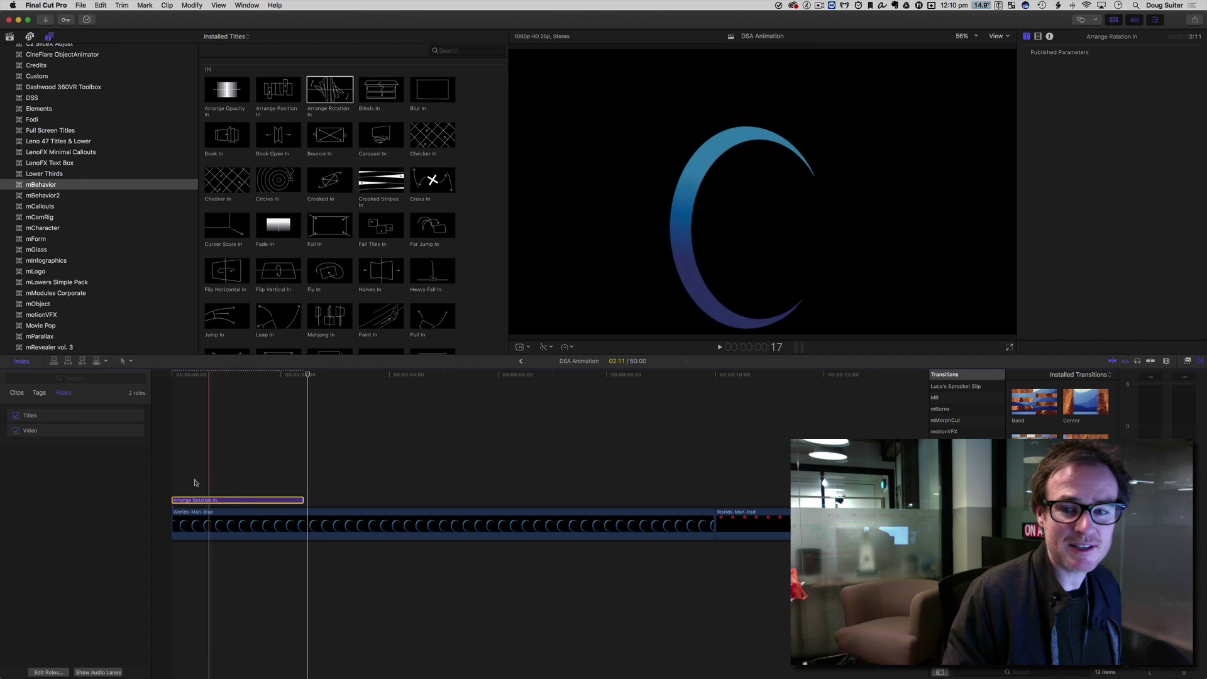
{"action": "key", "text": "Home"}
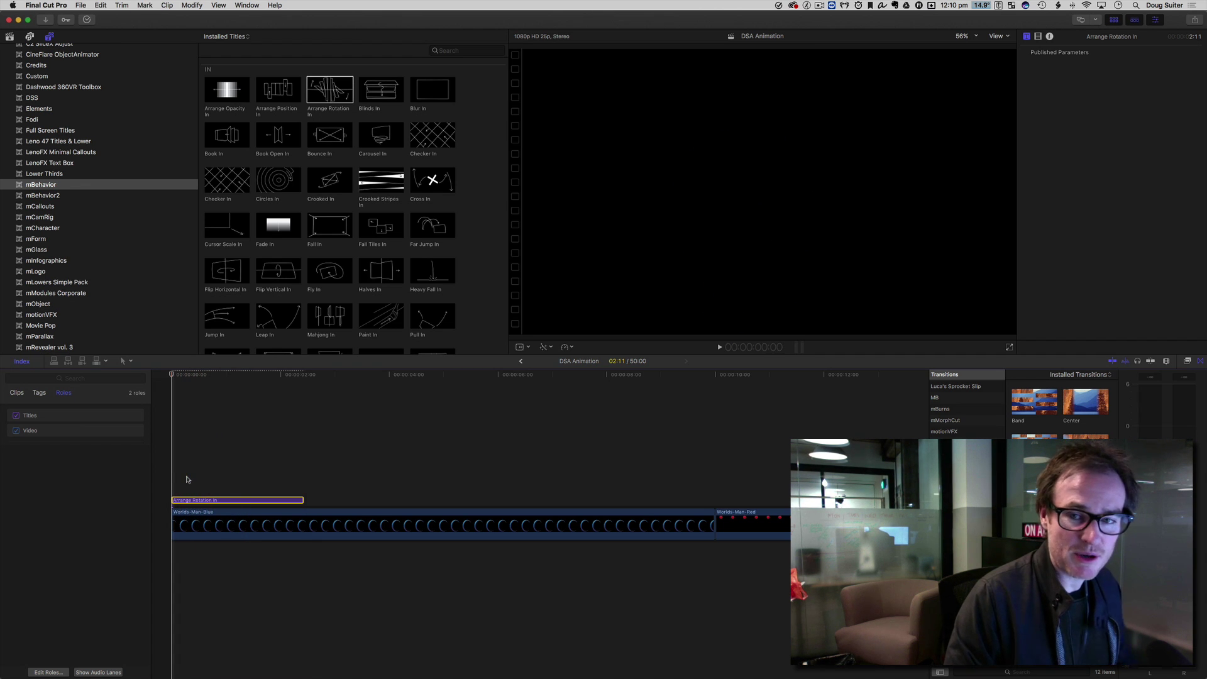
{"action": "key", "text": "space"}
{"action": "key", "text": "space"}
{"action": "left_click", "coordinate": [281, 467]}
{"action": "key", "text": "shift+z"}
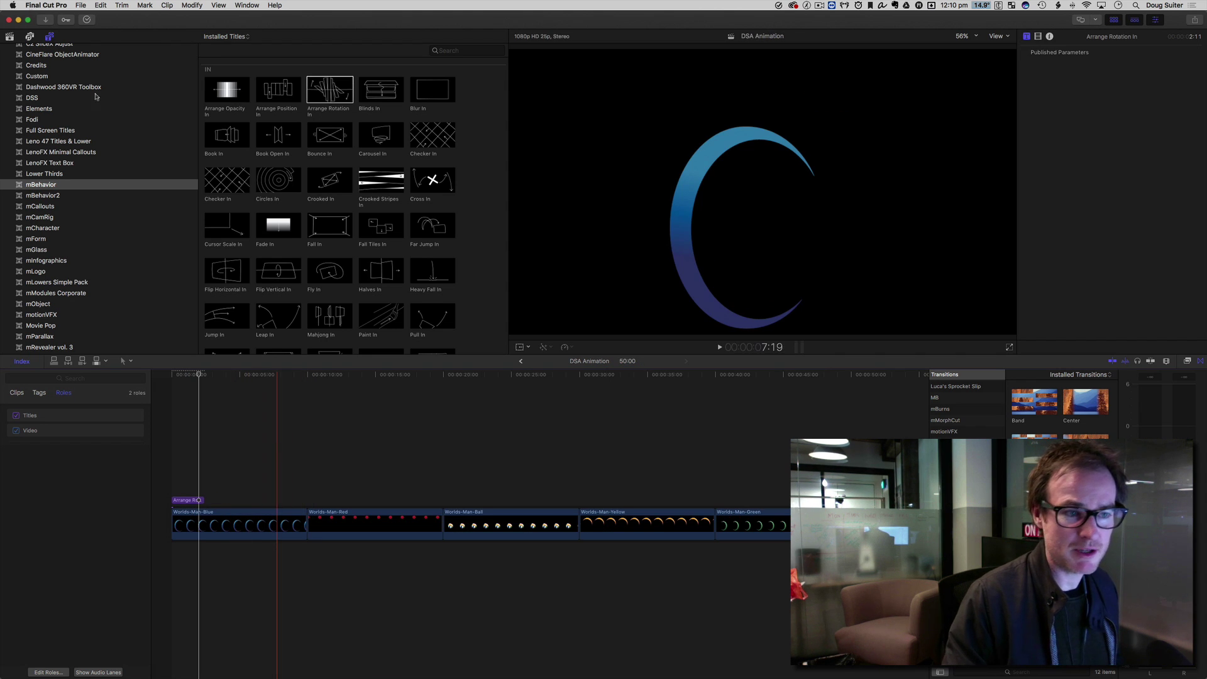
Step: Append the complete Worlds-Man logo clip from the DSA library to the end of the timeline
{"action": "left_click", "coordinate": [10, 36]}
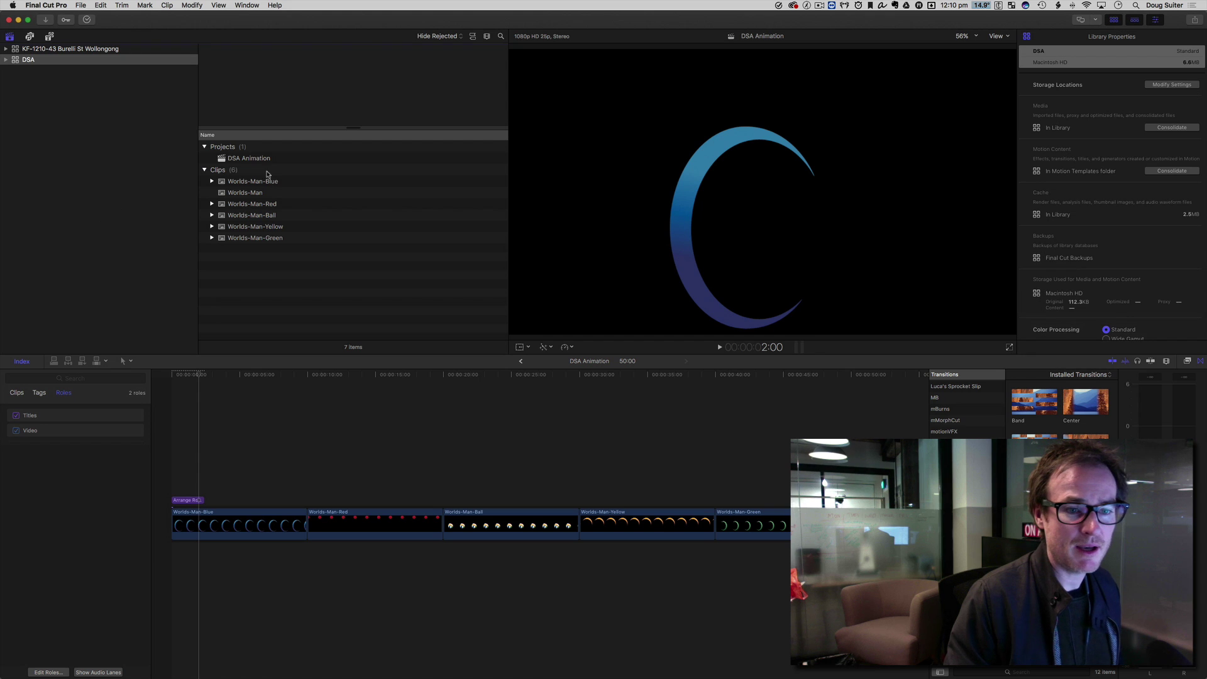
{"action": "left_click", "coordinate": [266, 281]}
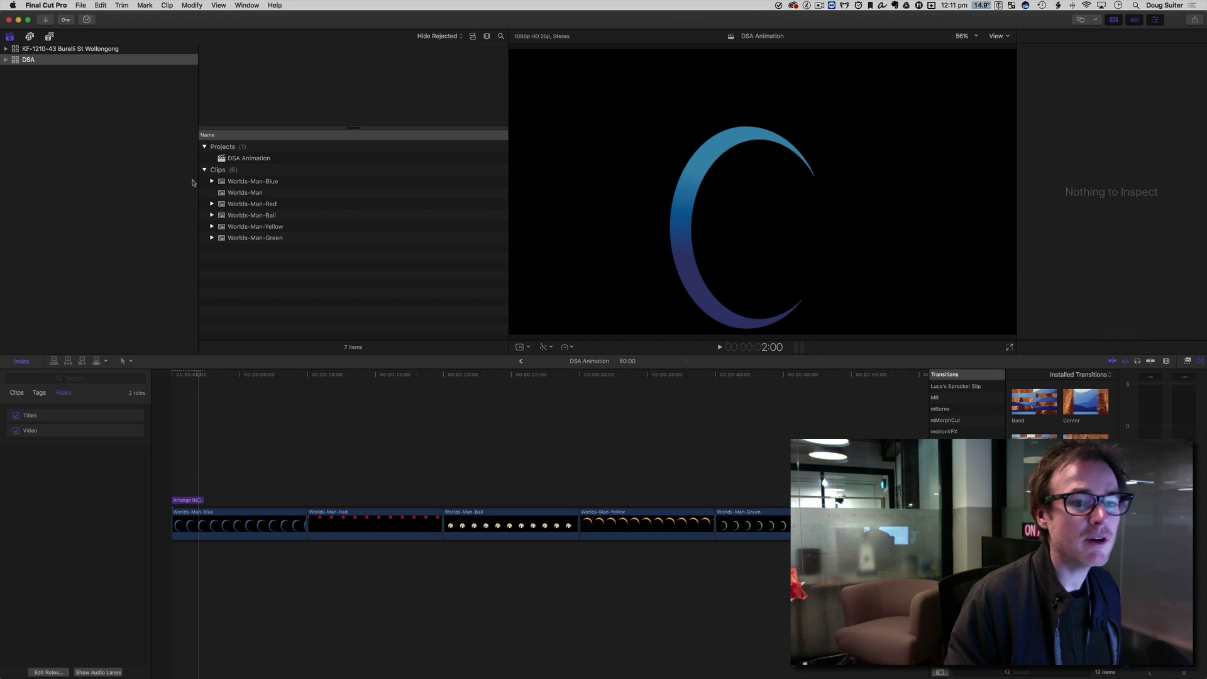
{"action": "left_click", "coordinate": [230, 194]}
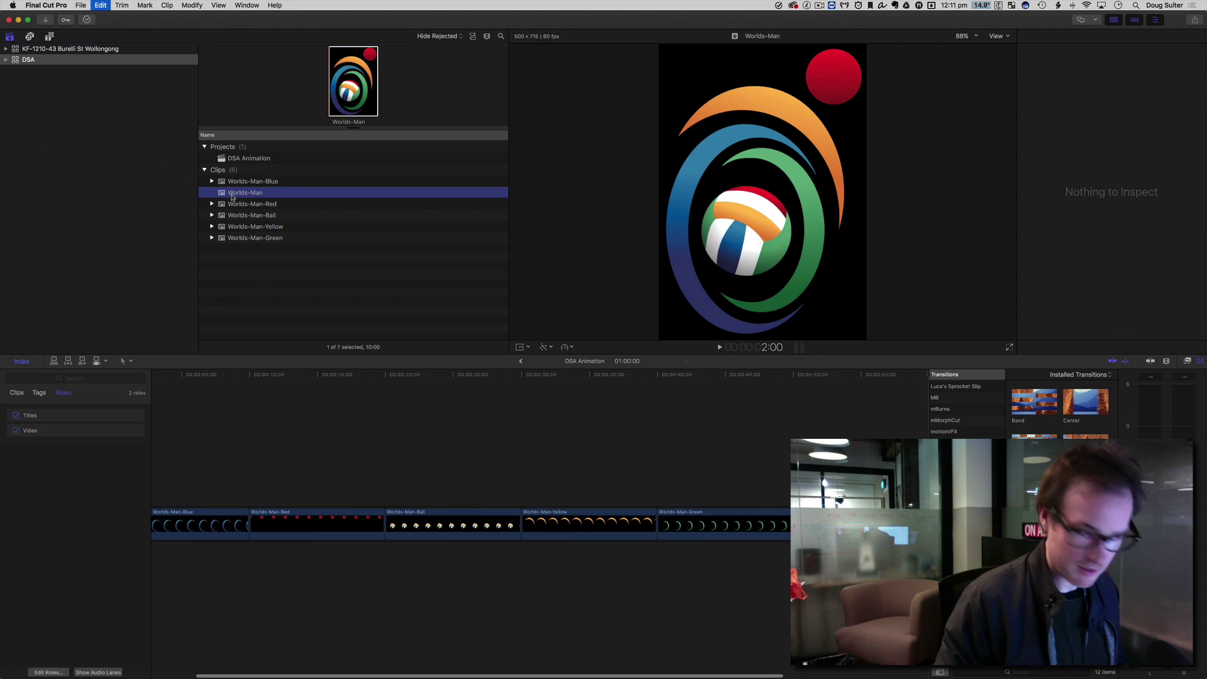
{"action": "key", "text": "e"}
{"action": "key", "text": "shift+z"}
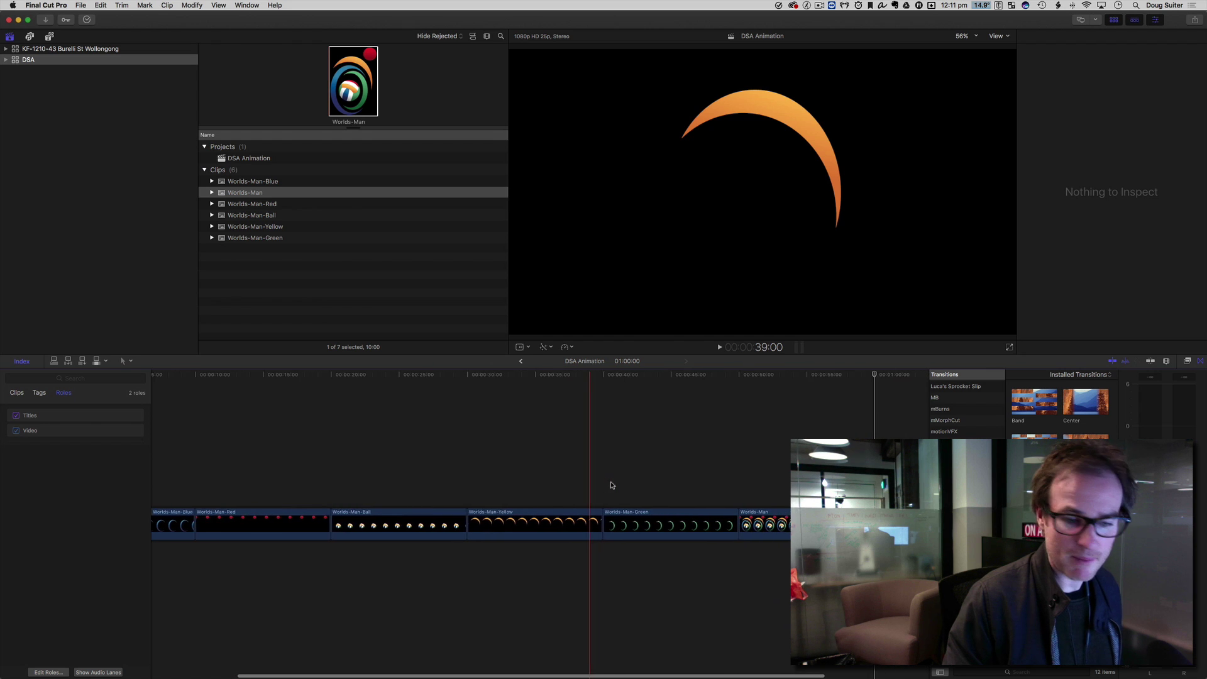
Step: Move the Arrange Rotation In behavior above the start of the Worlds-Man clip and play it back
{"action": "left_click_drag", "start_coordinate": [183, 500], "coordinate": [749, 500]}
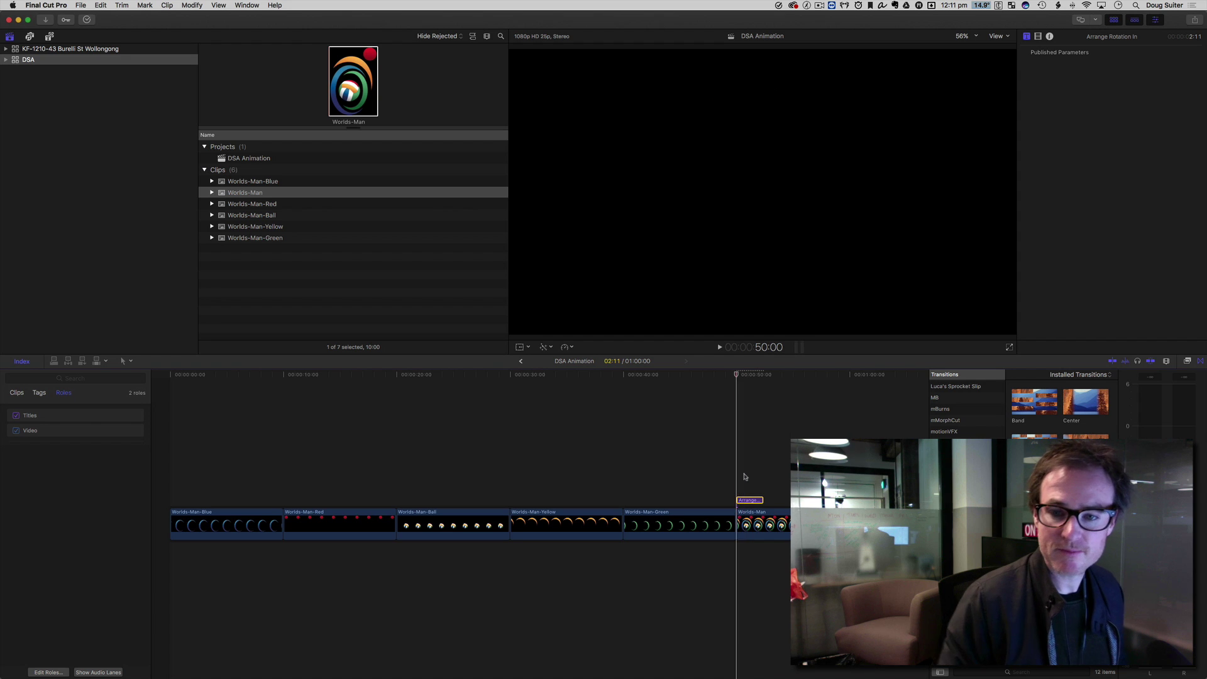
{"action": "key", "text": "space"}
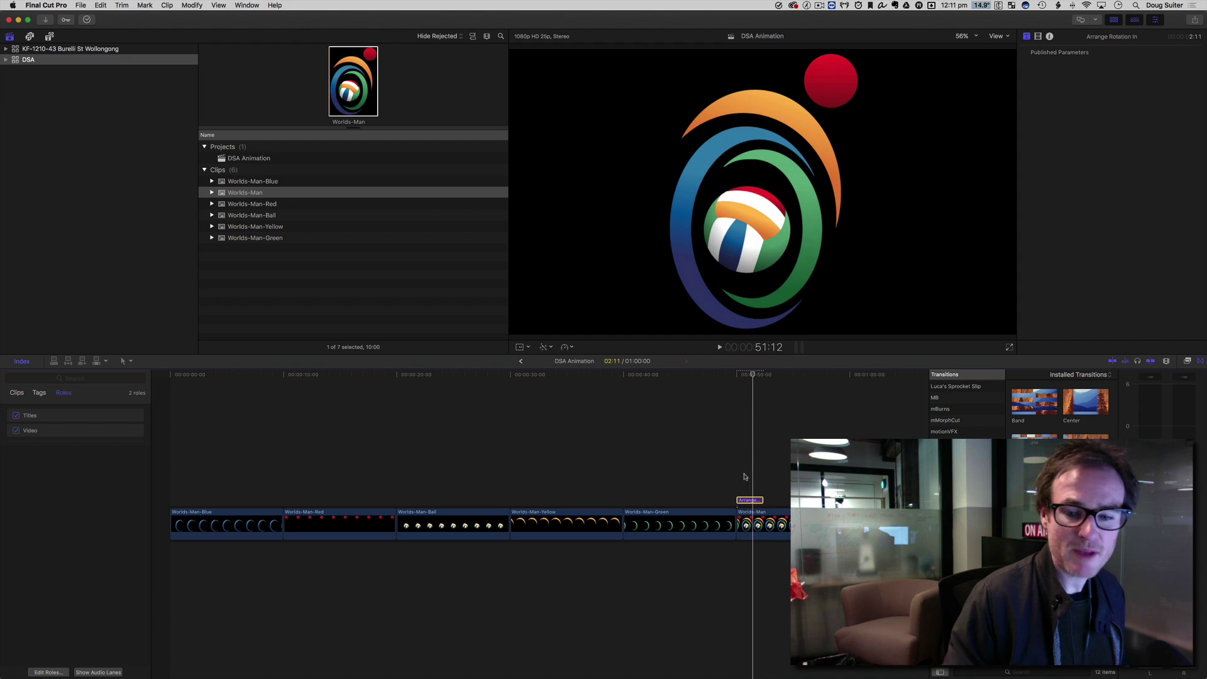
Step: Replace the Arrange Rotation In behavior above the Worlds-Man clip with Flip Vertical In from mBehavior
{"action": "left_click", "coordinate": [50, 36]}
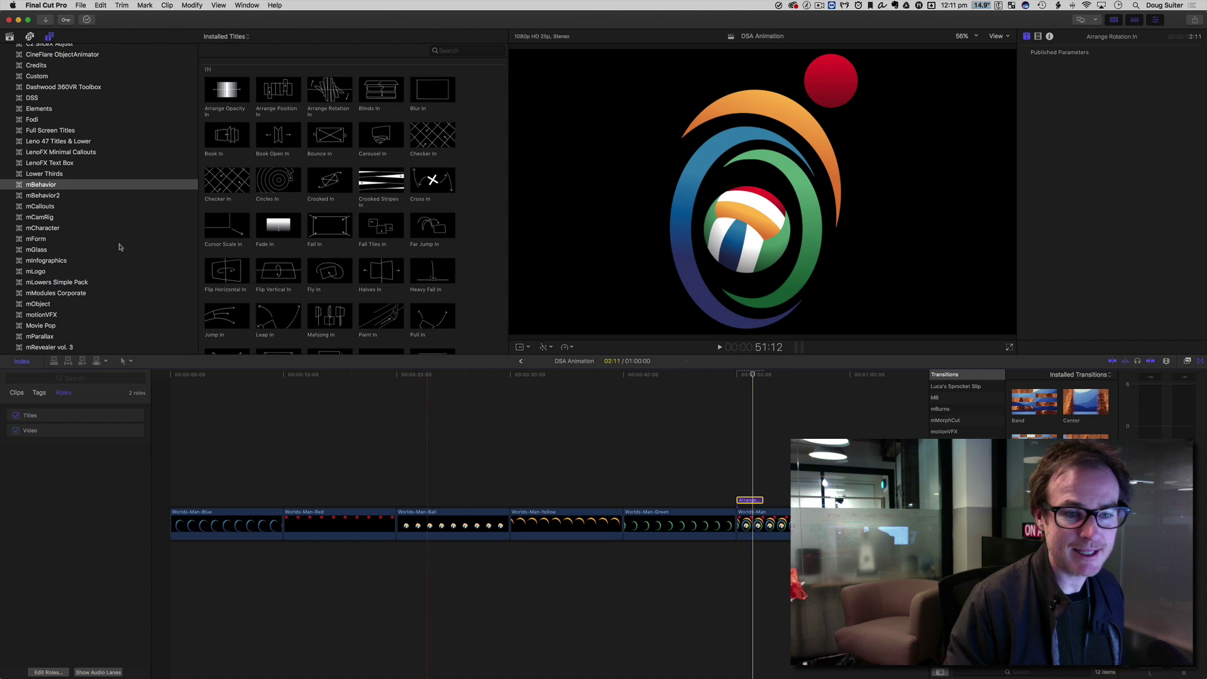
{"action": "left_click_drag", "start_coordinate": [269, 270], "coordinate": [750, 500]}
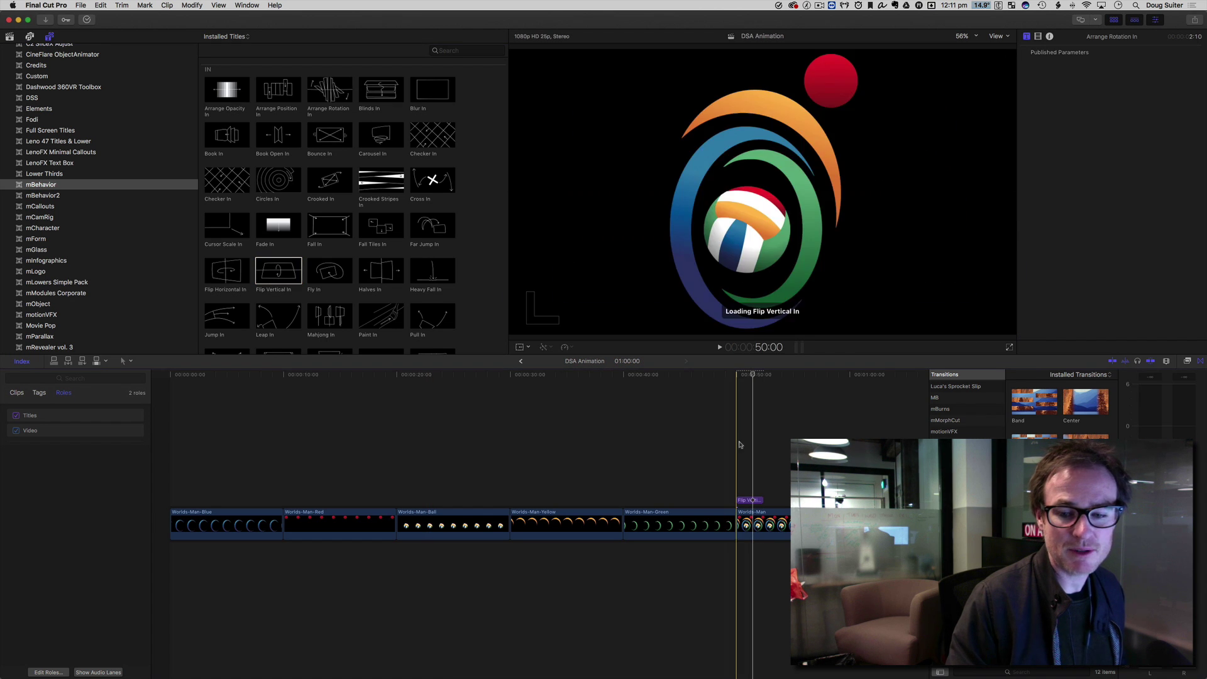
Step: Stack the Worlds-Man-Red, Ball, Yellow and Green clips as connected clips above Worlds-Man-Blue at the start of the timeline
{"action": "key", "text": "space"}
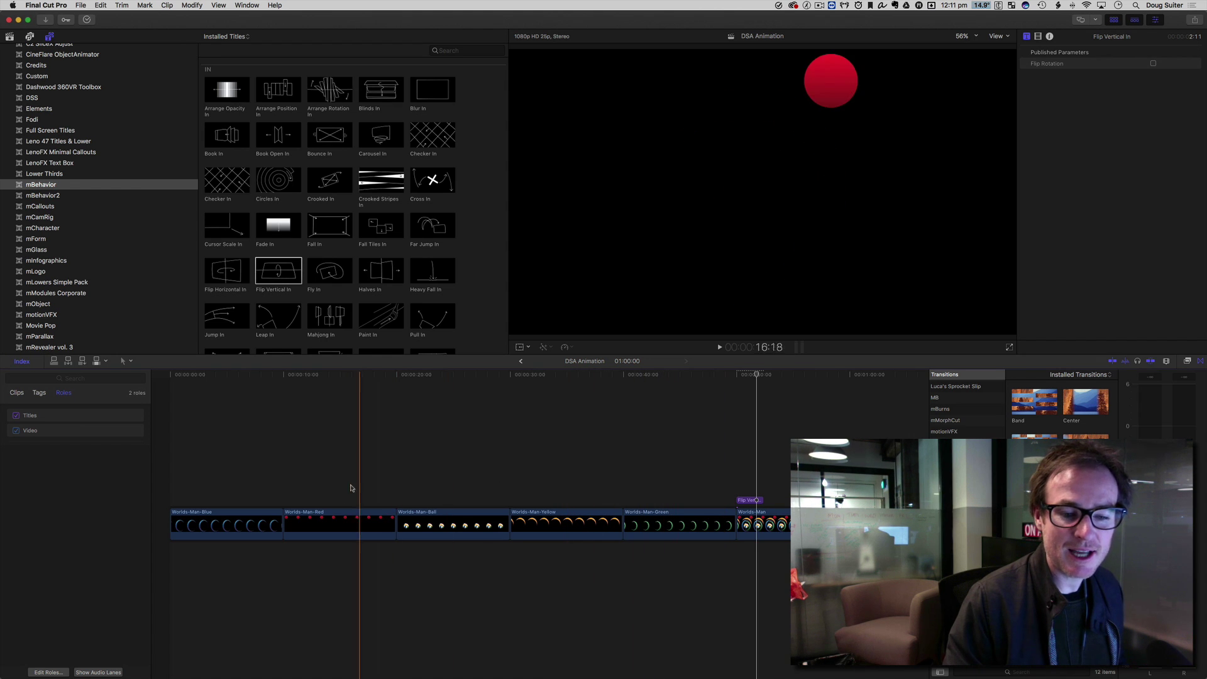
{"action": "left_click_drag", "start_coordinate": [333, 523], "coordinate": [199, 434]}
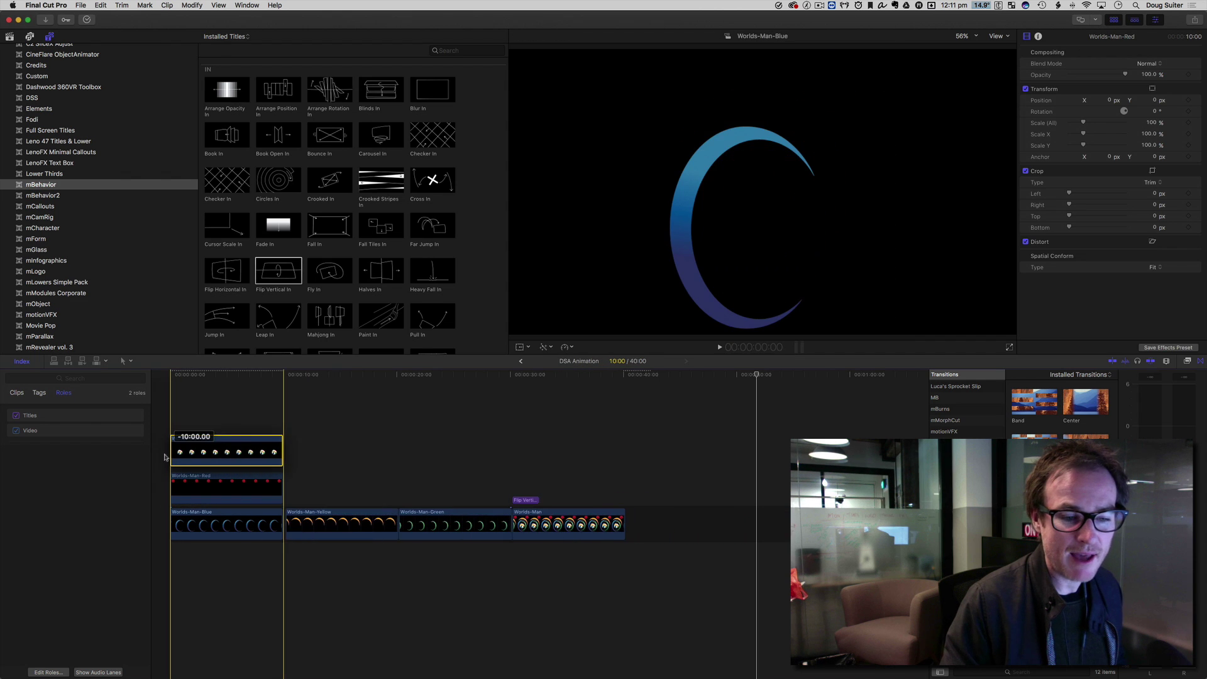
{"action": "left_click_drag", "start_coordinate": [339, 524], "coordinate": [198, 431]}
{"action": "left_click_drag", "start_coordinate": [314, 524], "coordinate": [201, 432]}
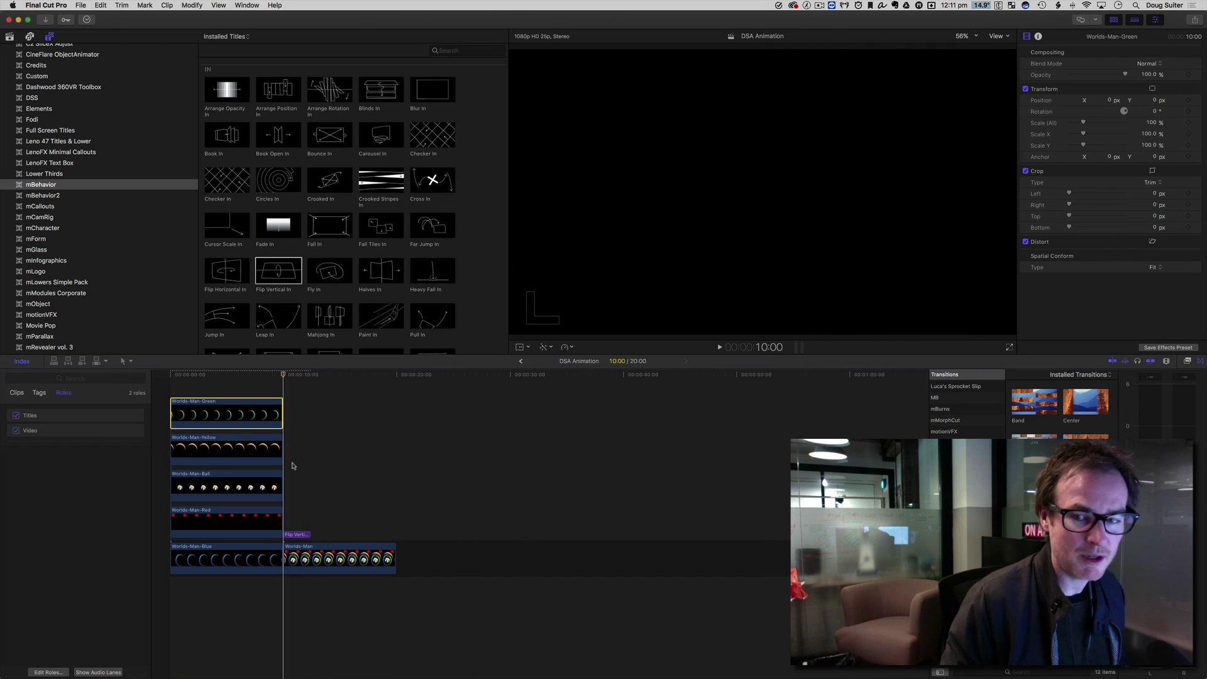
Step: Move the Flip Vertical In behavior to the start of the timeline above the five stacked logo clips and play it back
{"action": "left_click_drag", "start_coordinate": [295, 534], "coordinate": [188, 386]}
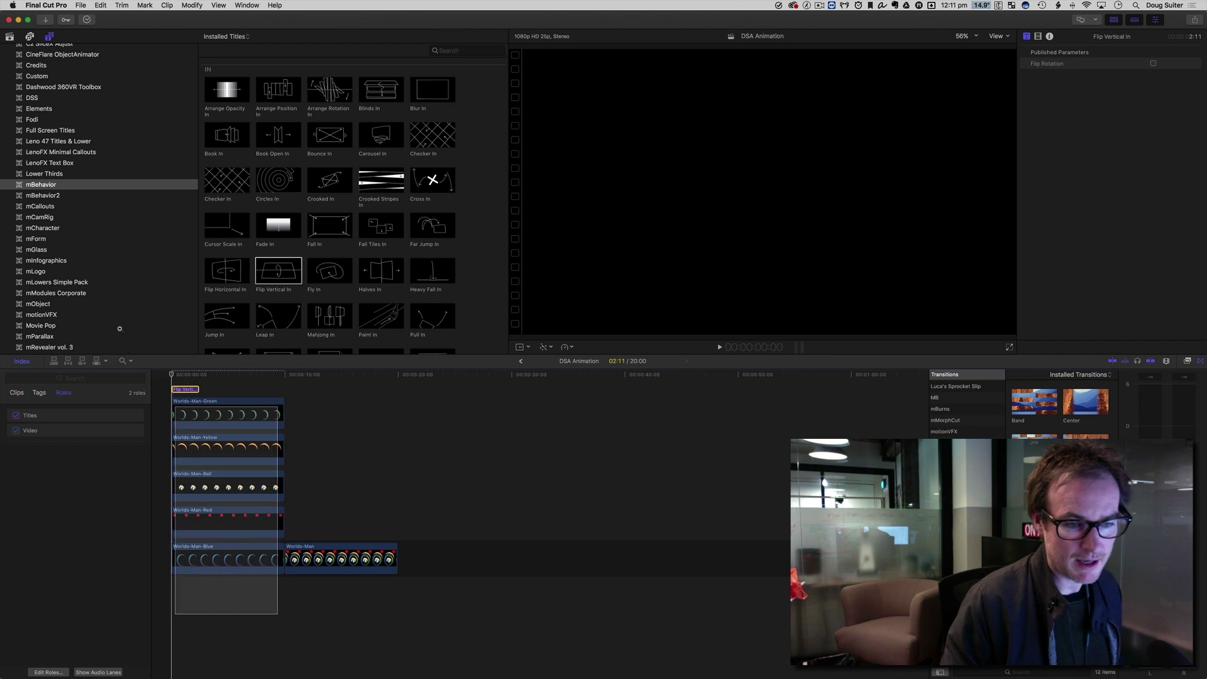
{"action": "key", "text": "super+equal"}
{"action": "key", "text": "super+equal"}
{"action": "key", "text": "super+equal"}
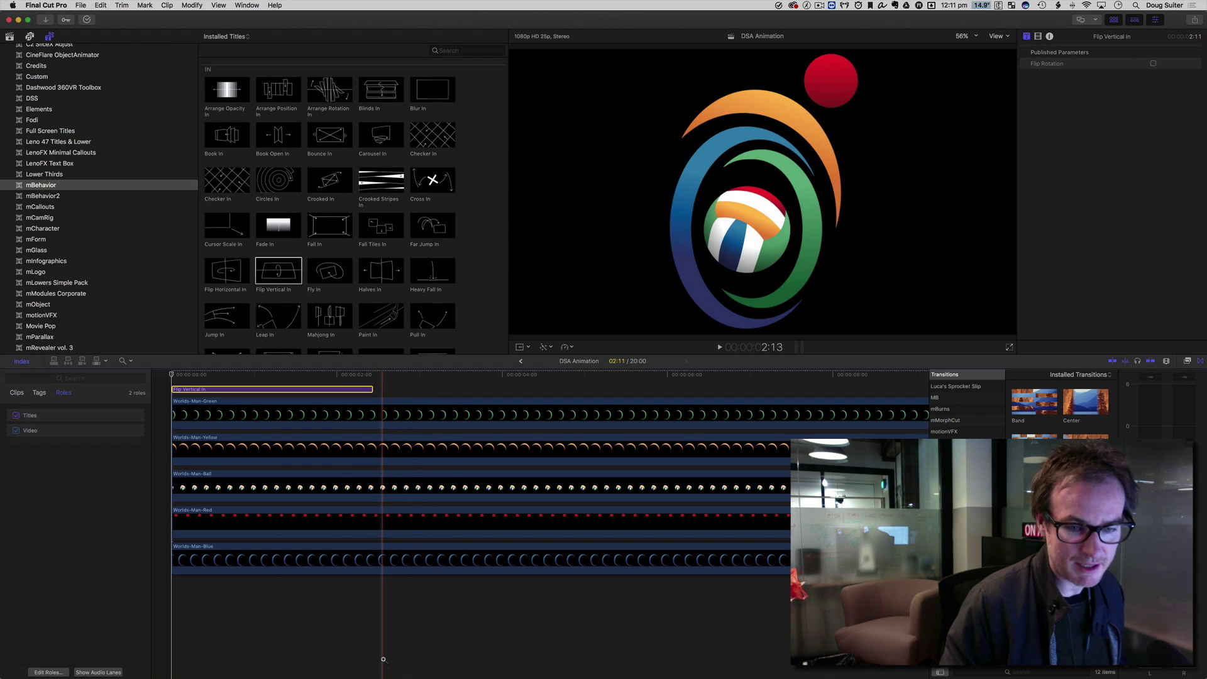
{"action": "key", "text": "space"}
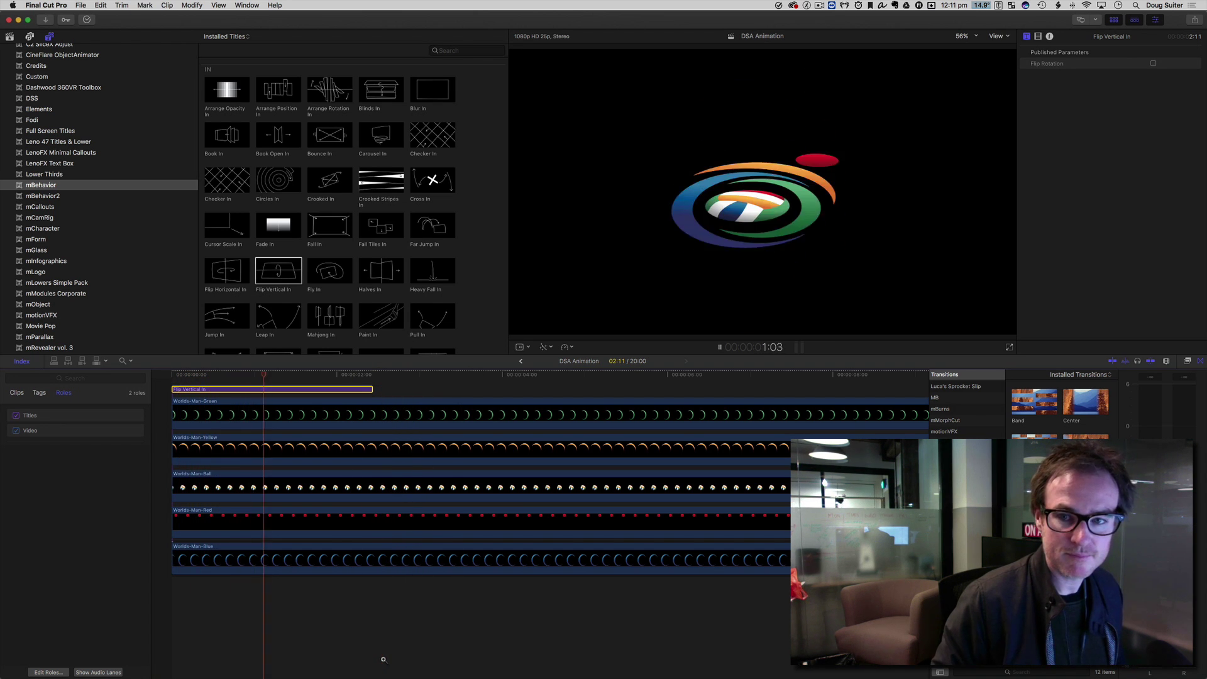
{"action": "key", "text": "space"}
{"action": "key", "text": "a"}
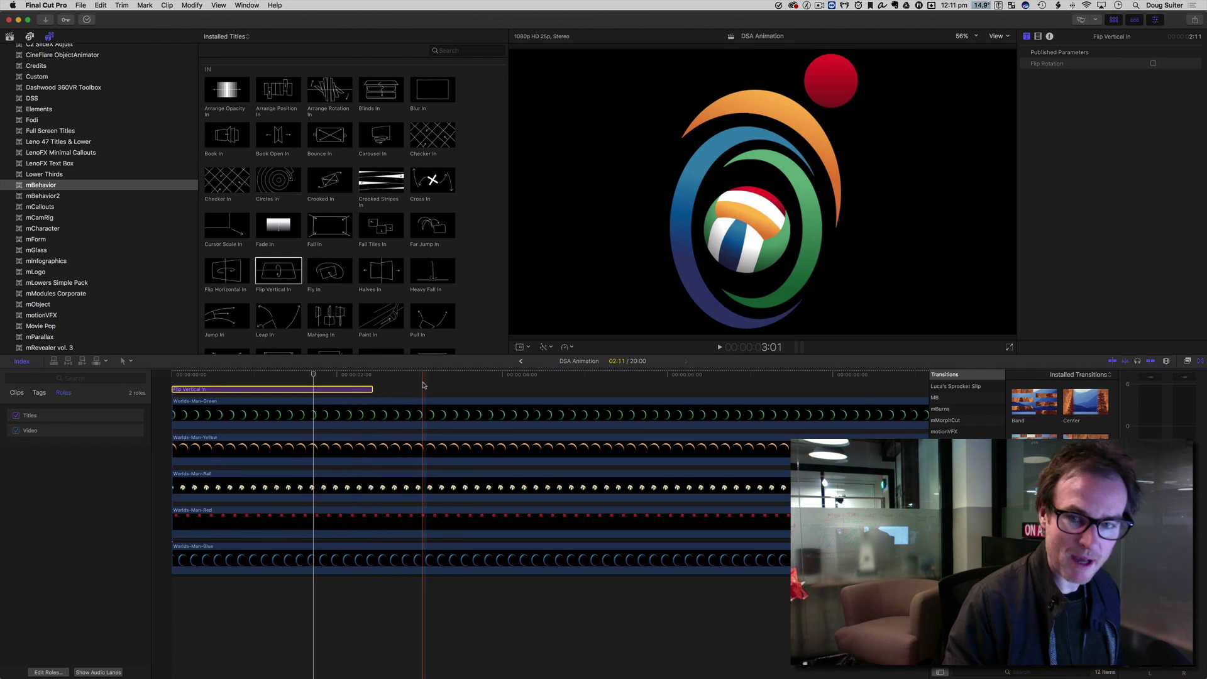
Step: Try grouping Flip Vertical In with only Worlds-Man-Green in a compound clip and play back the result
{"action": "left_click", "coordinate": [440, 415]}
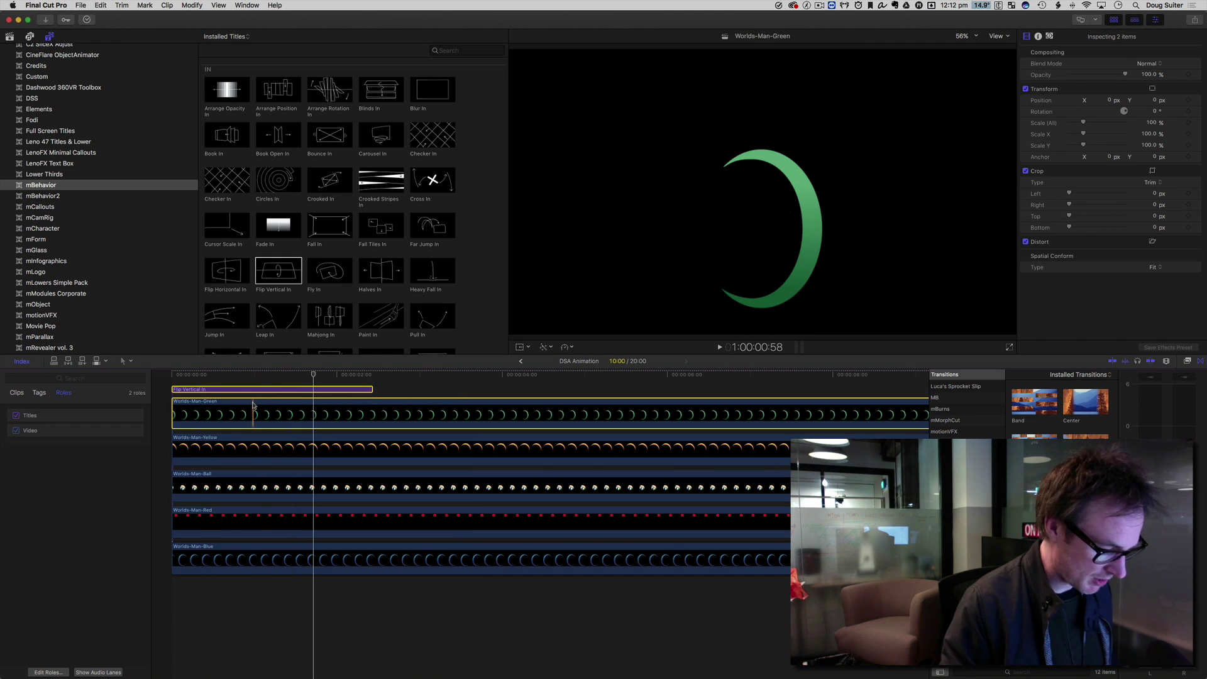
{"action": "key", "text": "alt+g"}
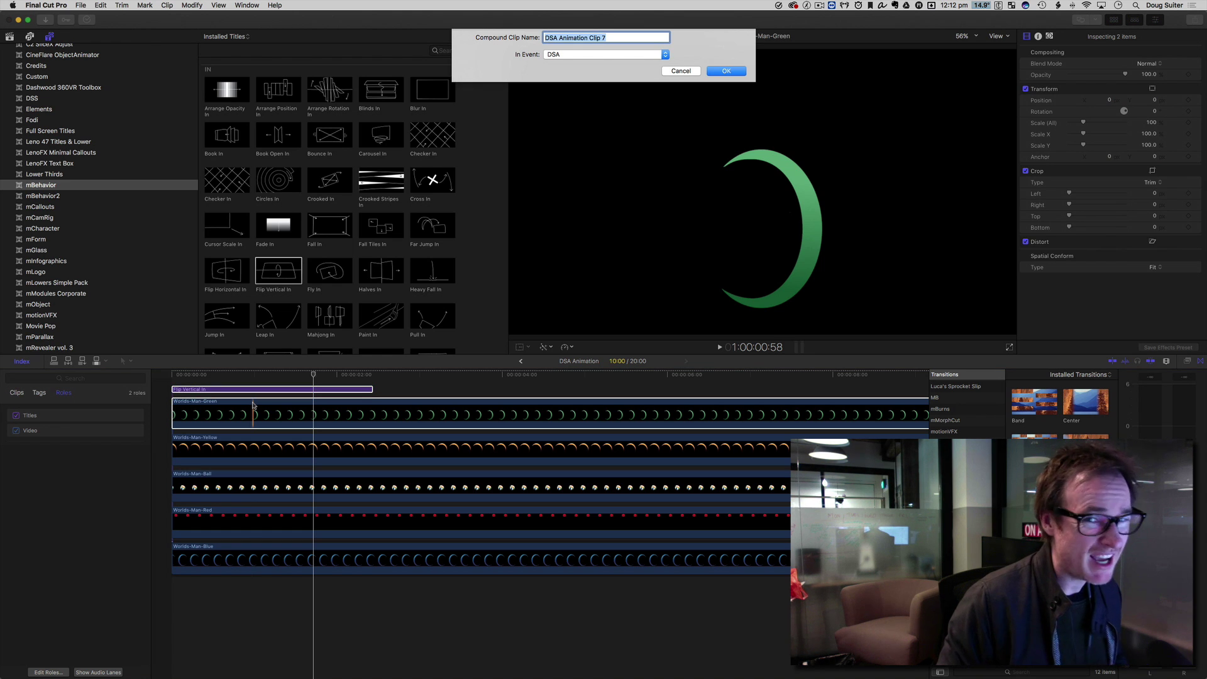
{"action": "key", "text": "Return"}
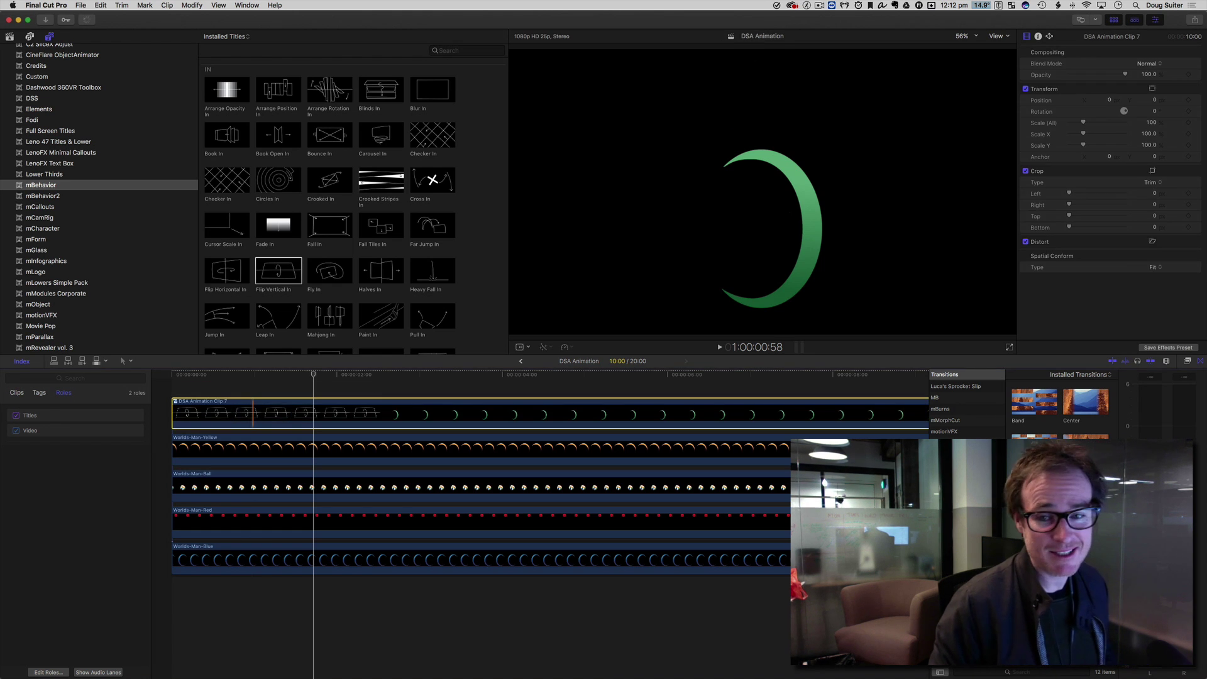
{"action": "key", "text": "space"}
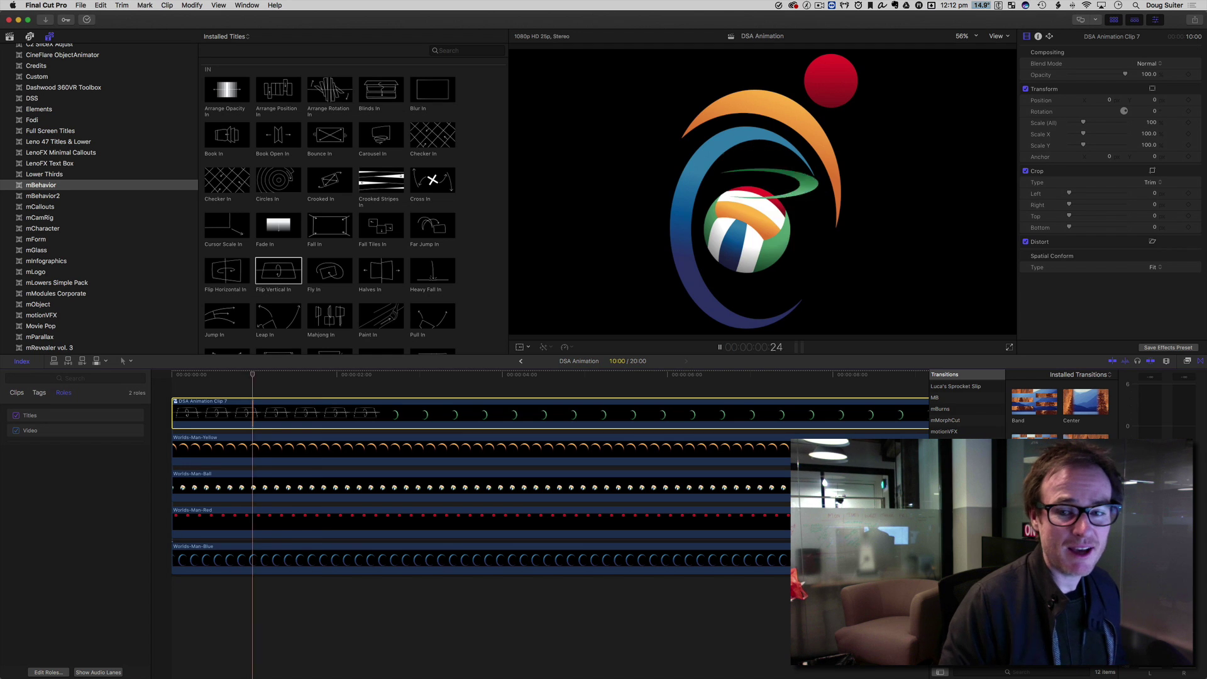
{"action": "key", "text": "Home"}
{"action": "key", "text": "space"}
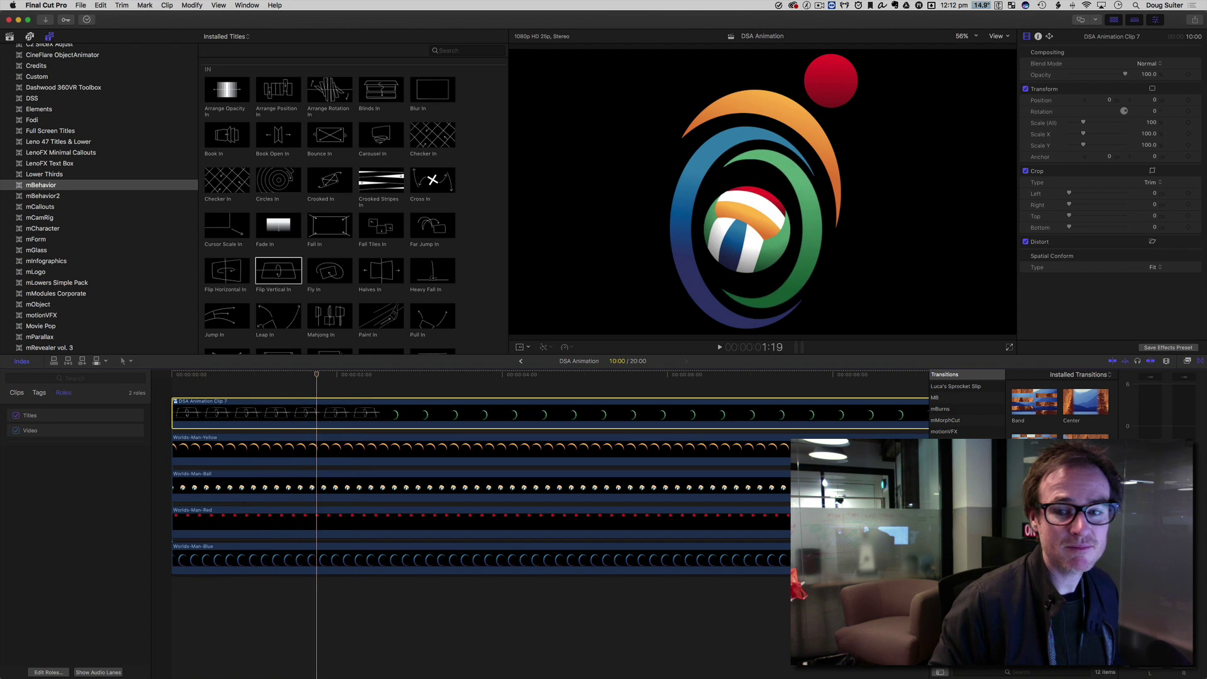
{"action": "key", "text": "Home"}
{"action": "key", "text": "space"}
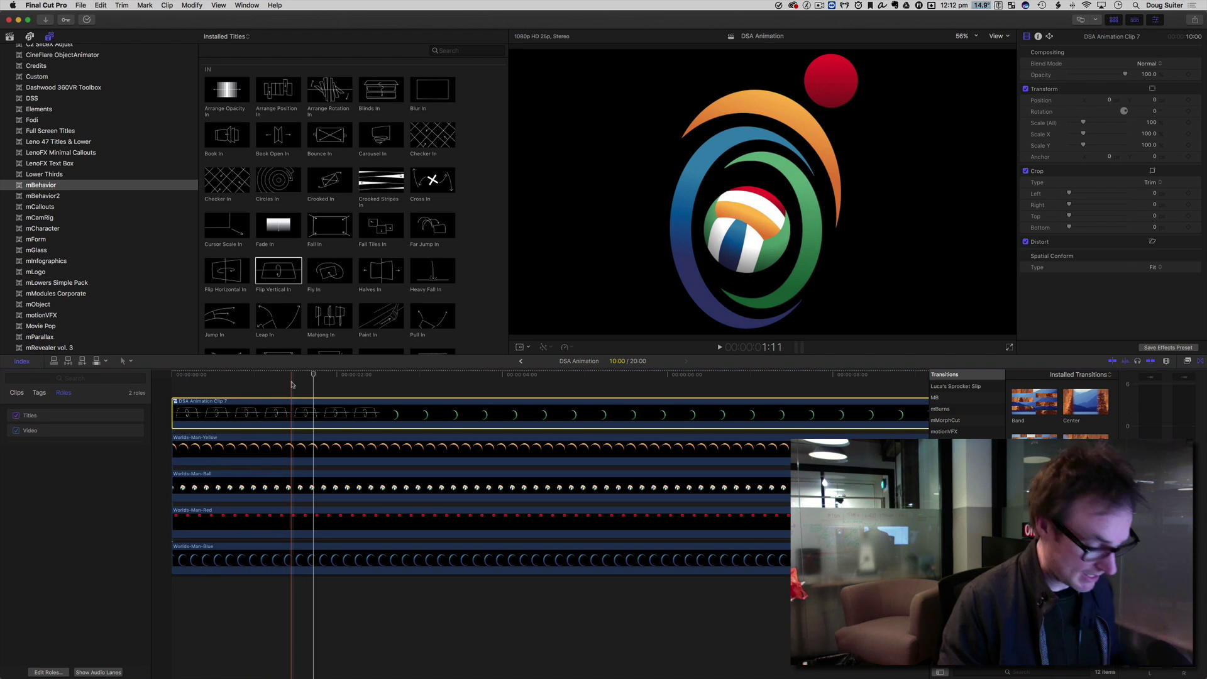
{"action": "key", "text": "super+z"}
Step: Set the scale of all five stacked logo clips to 70% and play back the animation
{"action": "left_click_drag", "start_coordinate": [496, 391], "coordinate": [503, 575]}
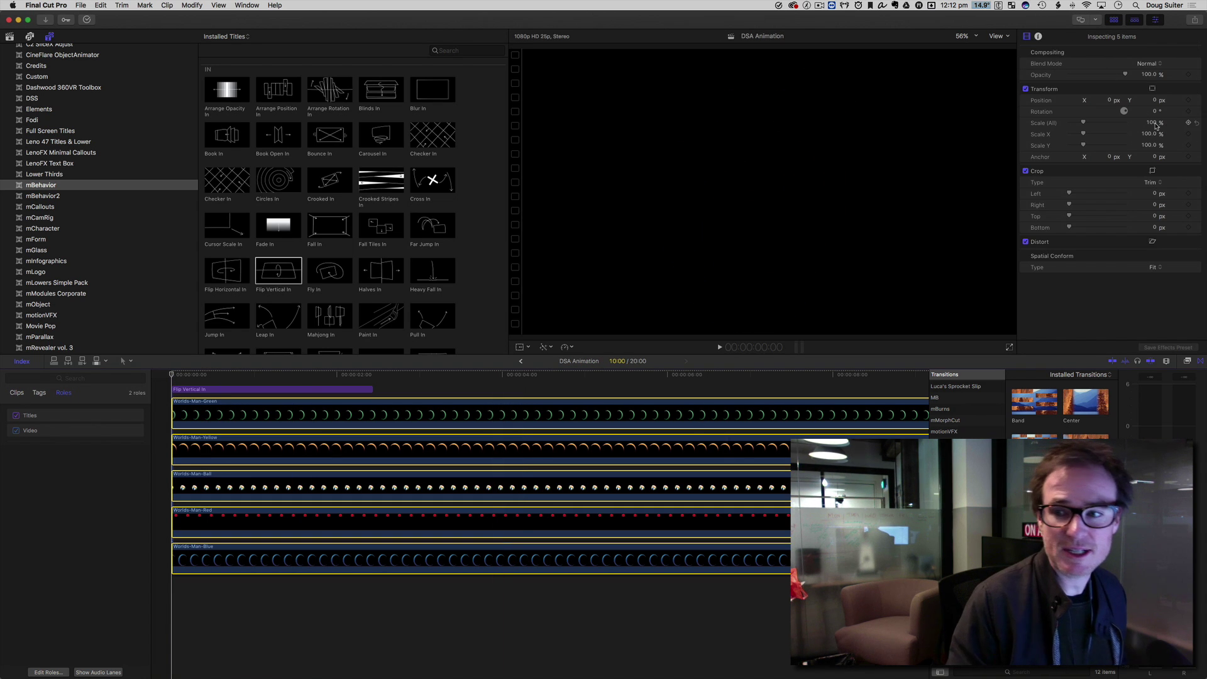
{"action": "left_click", "coordinate": [1151, 123]}
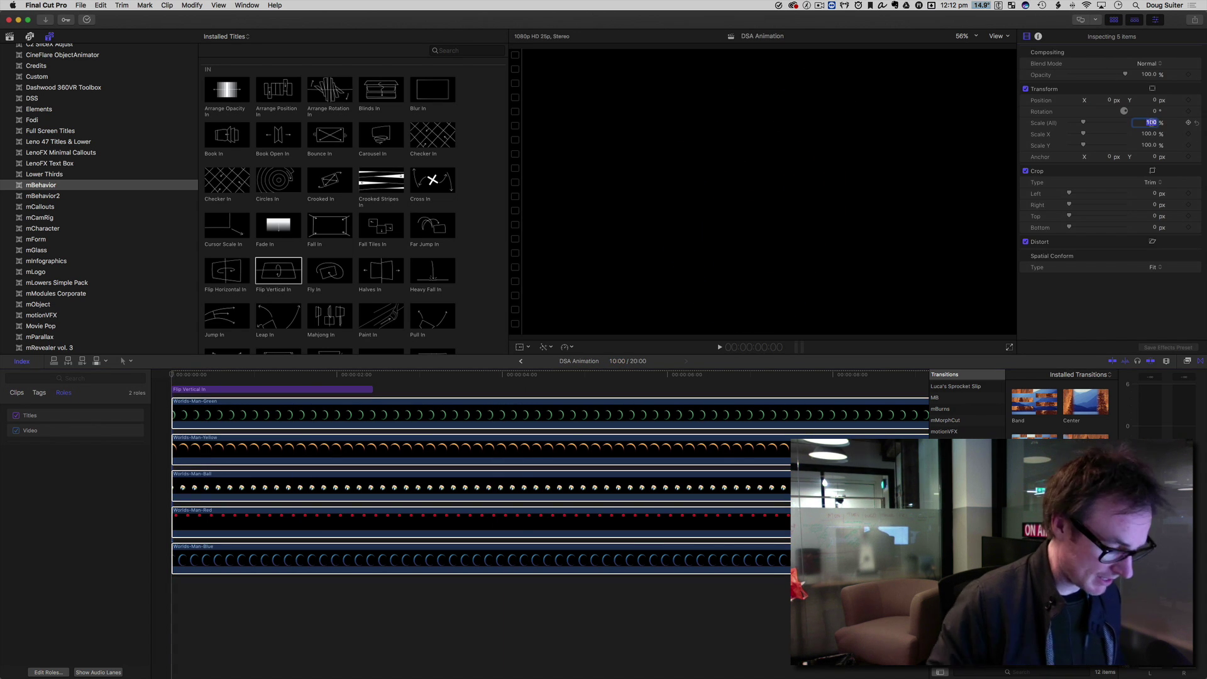
{"action": "key", "text": "Return"}
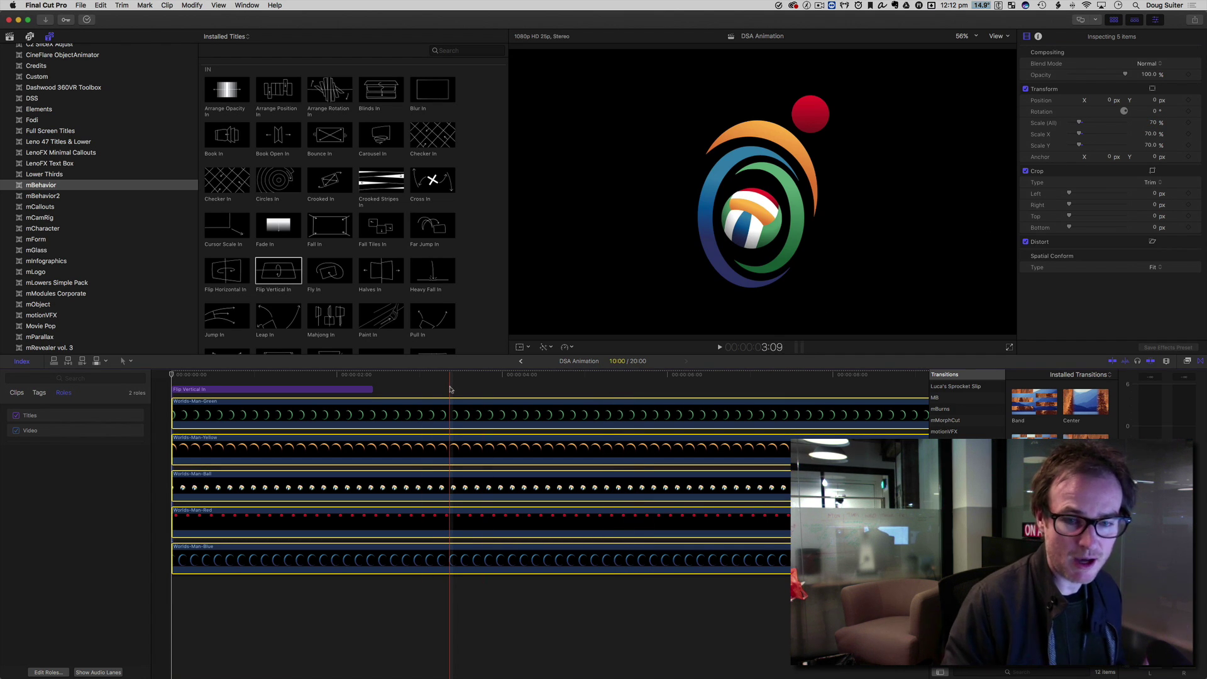
{"action": "key", "text": "Home"}
{"action": "key", "text": "space"}
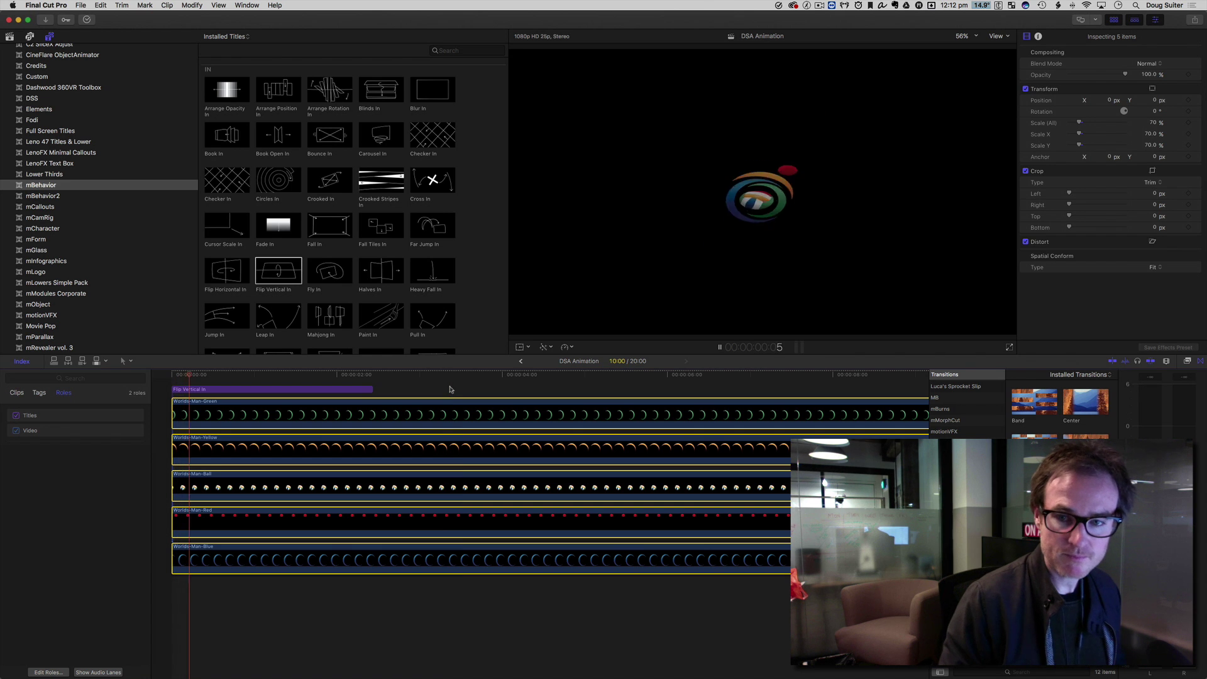
{"action": "left_click", "coordinate": [423, 387]}
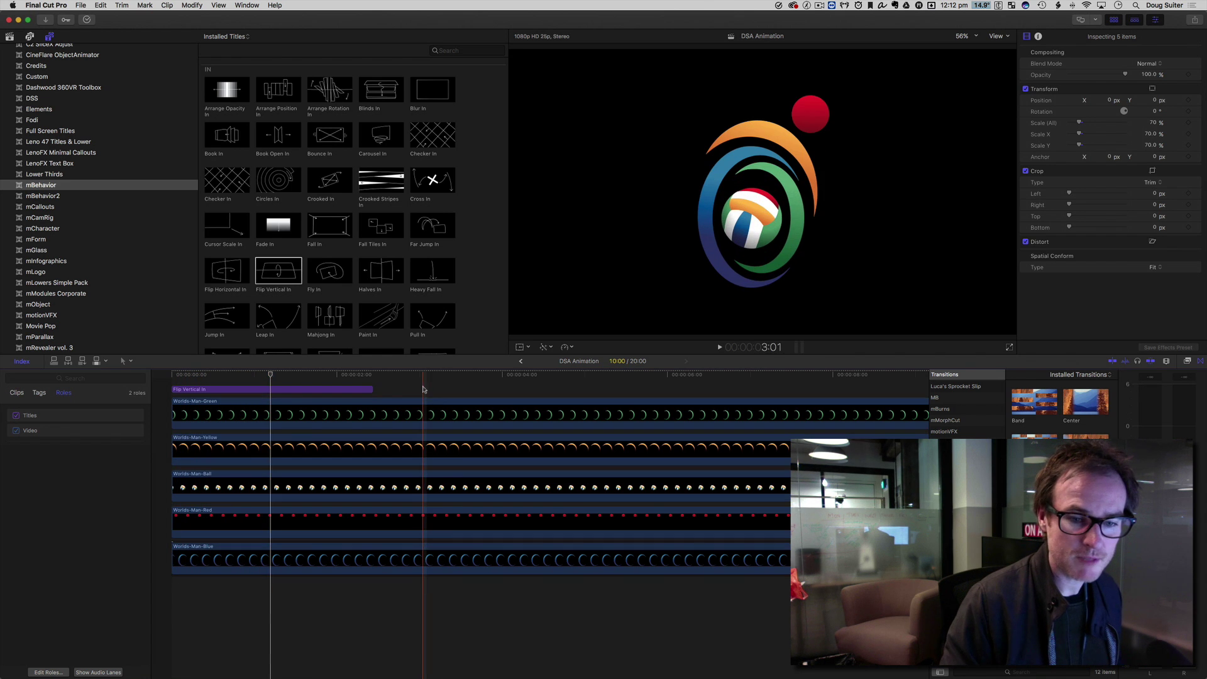
Step: Combine the Flip Vertical In behavior and Worlds-Man-Green into one compound clip with the default name
{"action": "left_click", "coordinate": [303, 414]}
{"action": "key", "text": "alt+g"}
{"action": "key", "text": "Return"}
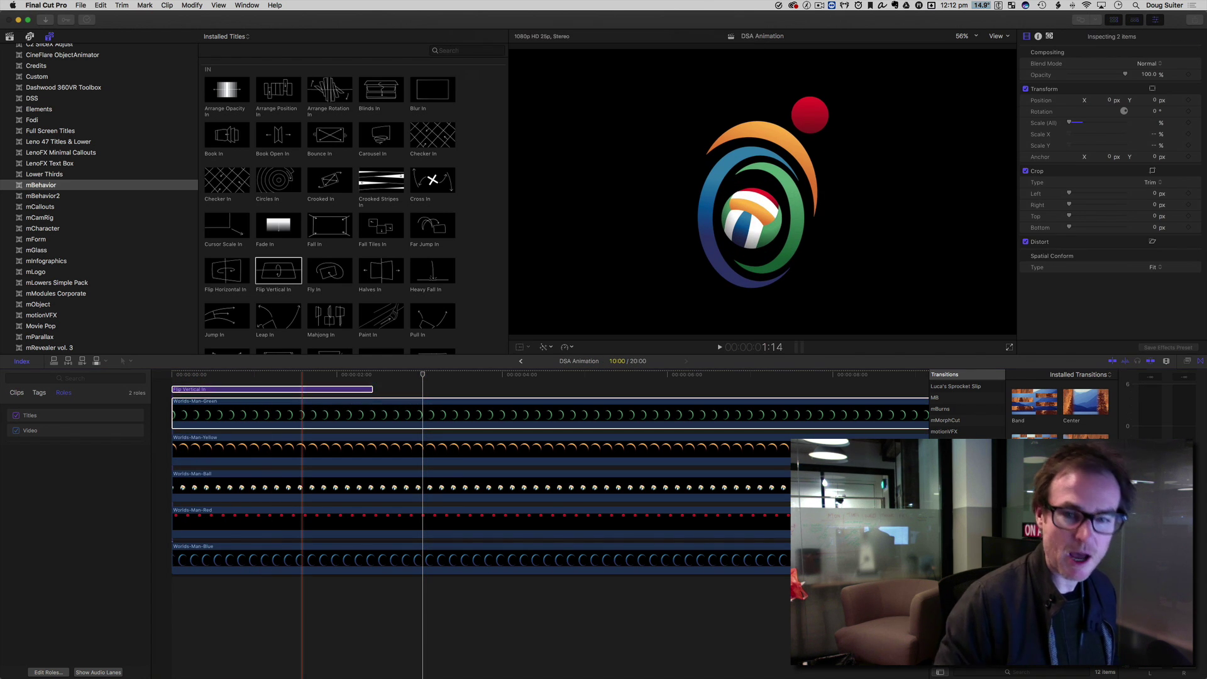
Step: Turn Worlds-Man-Yellow, Worlds-Man-Ball, Worlds-Man-Red and Worlds-Man-Blue each into a separate compound clip with the default name
{"action": "left_click", "coordinate": [318, 448]}
{"action": "key", "text": "alt+g"}
{"action": "key", "text": "Return"}
{"action": "left_click", "coordinate": [313, 493]}
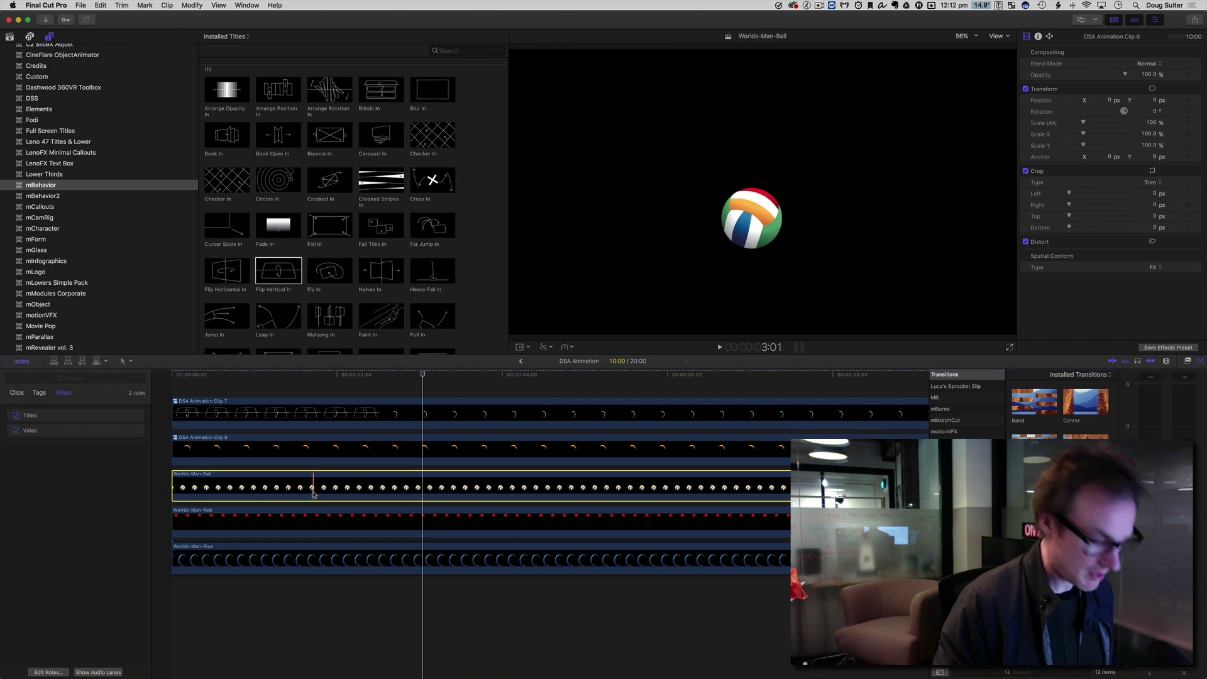
{"action": "key", "text": "alt+g"}
{"action": "key", "text": "Return"}
{"action": "left_click", "coordinate": [296, 530]}
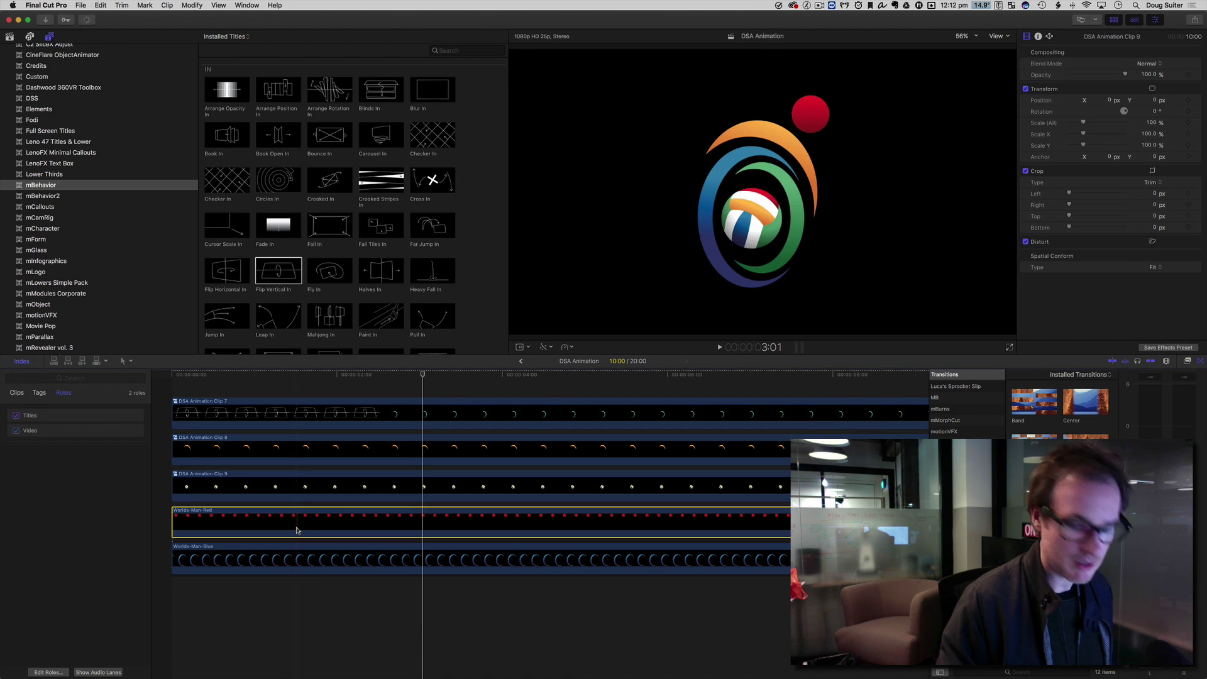
{"action": "key", "text": "alt+g"}
{"action": "key", "text": "Return"}
{"action": "left_click", "coordinate": [307, 565]}
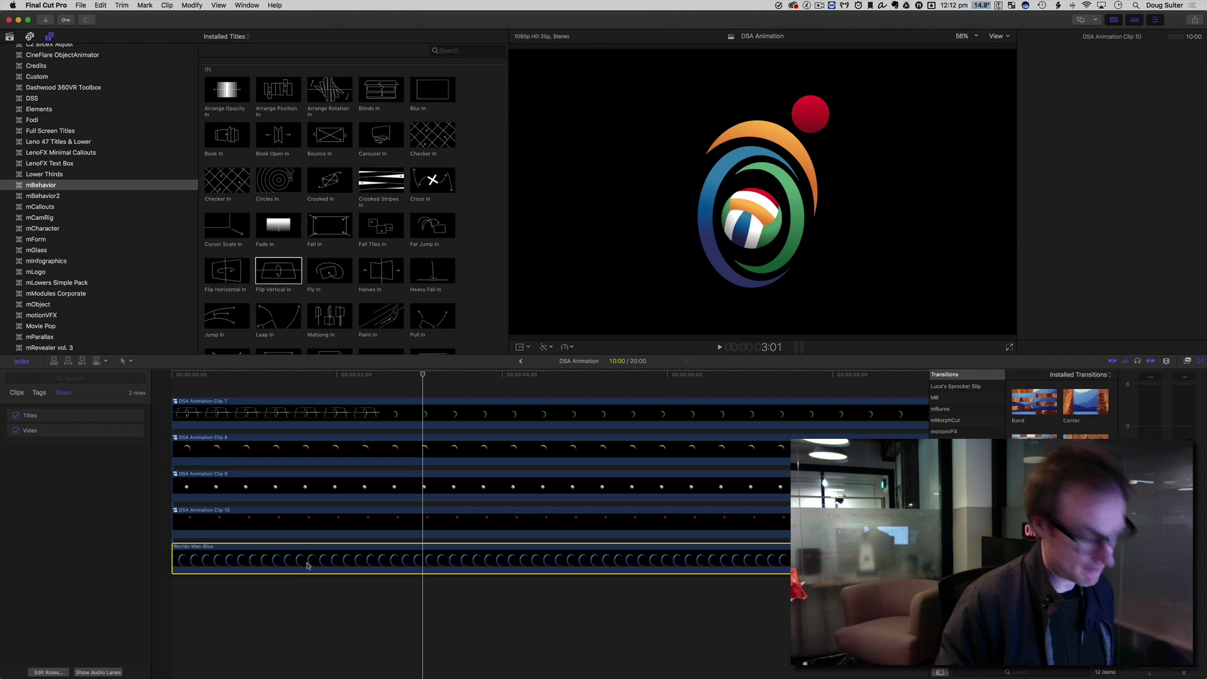
{"action": "key", "text": "alt+g"}
{"action": "key", "text": "Return"}
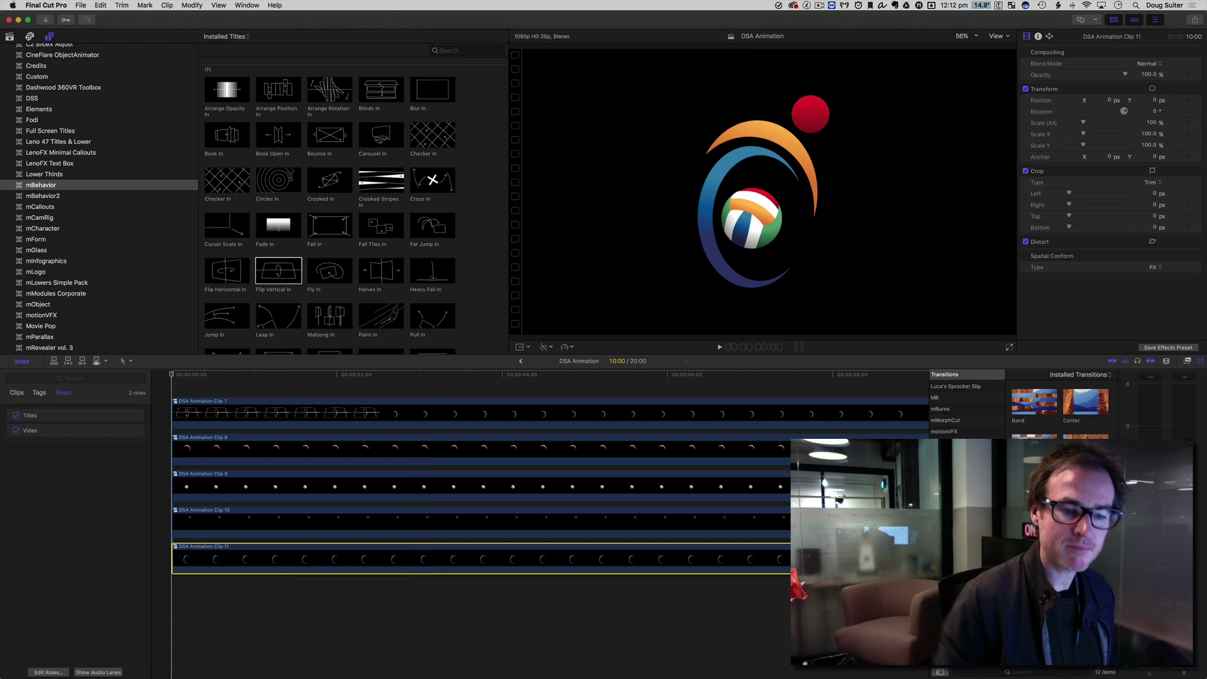
Step: Copy the Flip Vertical In behavior from inside the Worlds-Man-Green compound clip and return to the DSA Animation timeline
{"action": "double_click", "coordinate": [291, 412]}
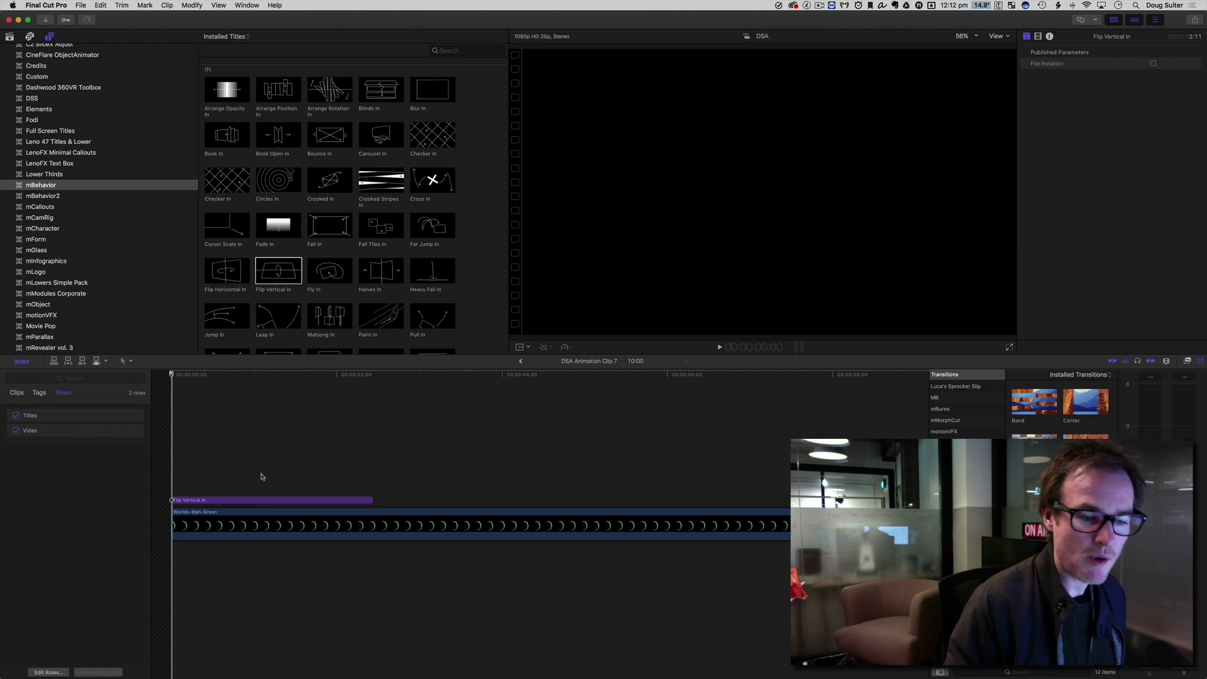
{"action": "left_click", "coordinate": [258, 500]}
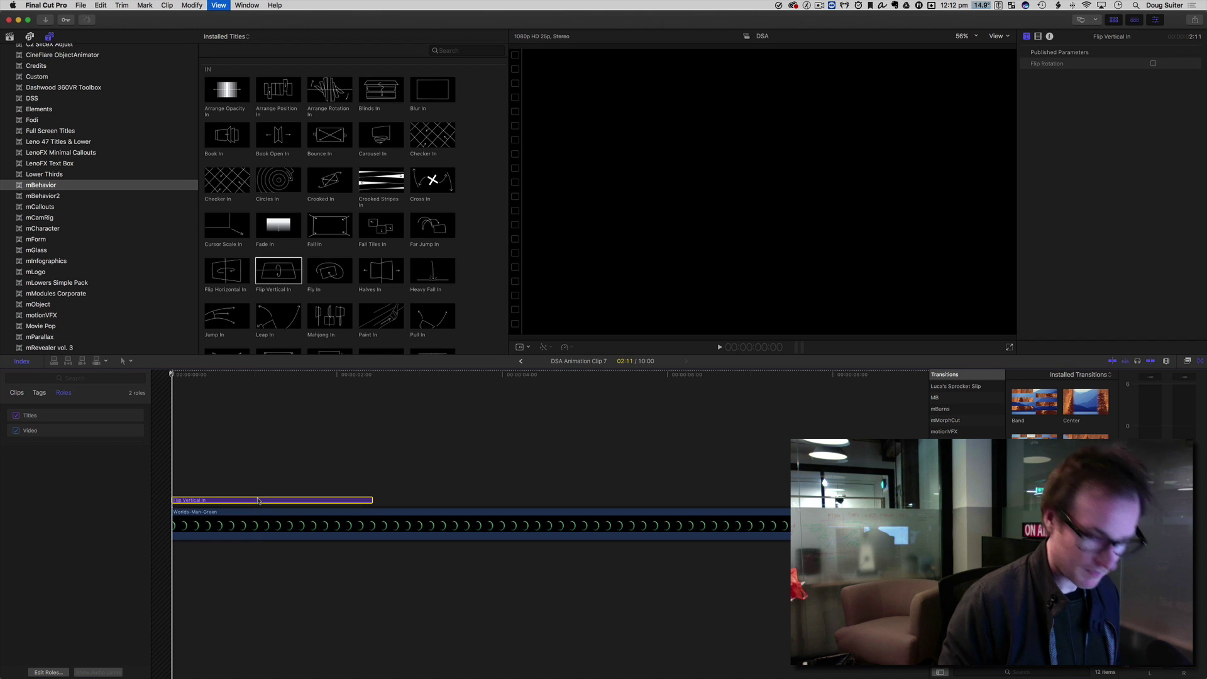
{"action": "key", "text": "super+["}
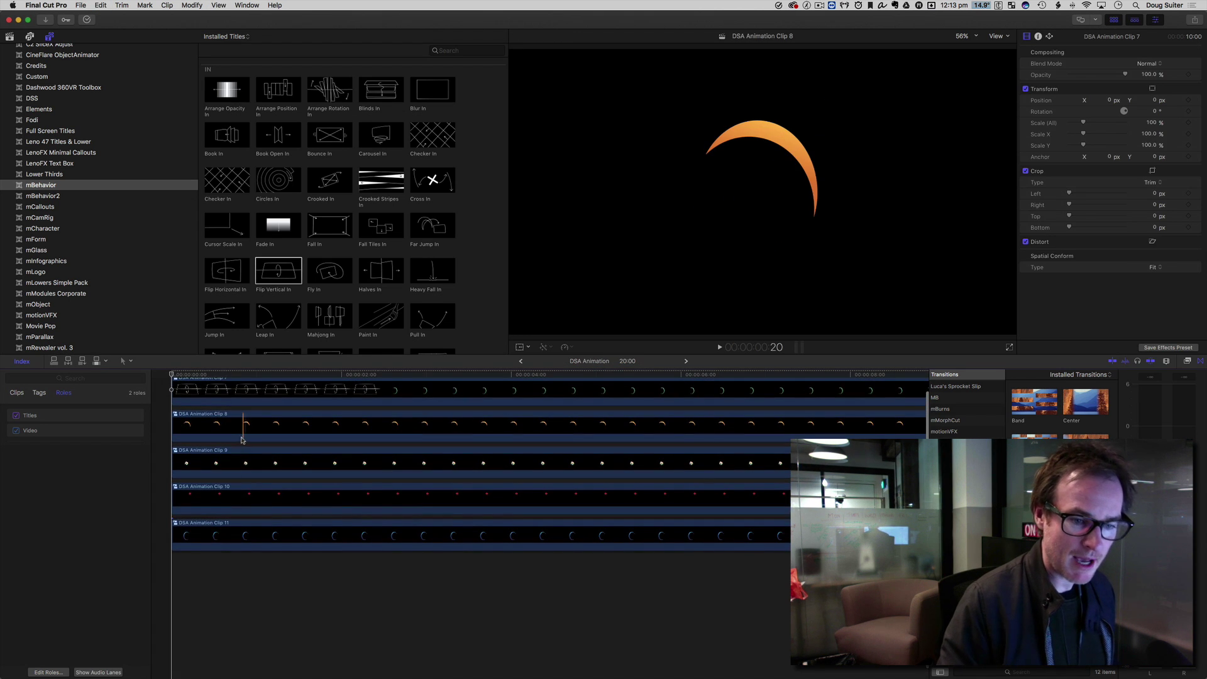
Step: Add the copied Flip Vertical In behavior above the start of Worlds-Man-Yellow and Worlds-Man-Ball inside their compound clips
{"action": "double_click", "coordinate": [241, 426]}
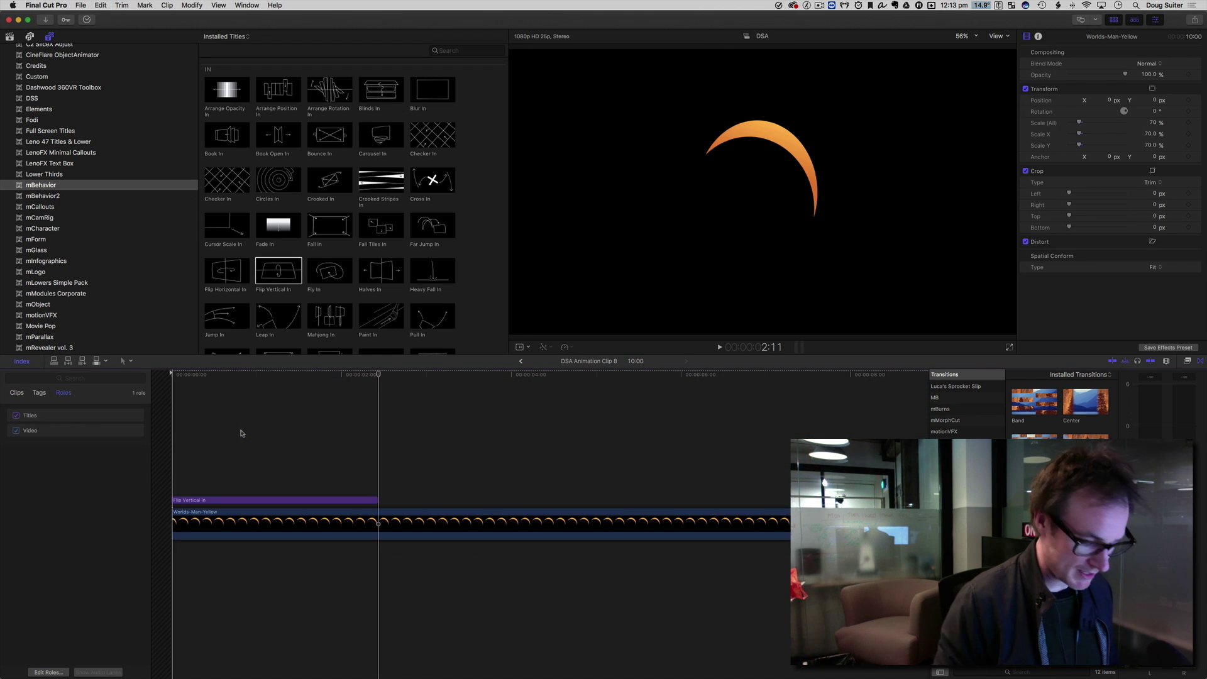
{"action": "key", "text": "super+["}
{"action": "double_click", "coordinate": [243, 444]}
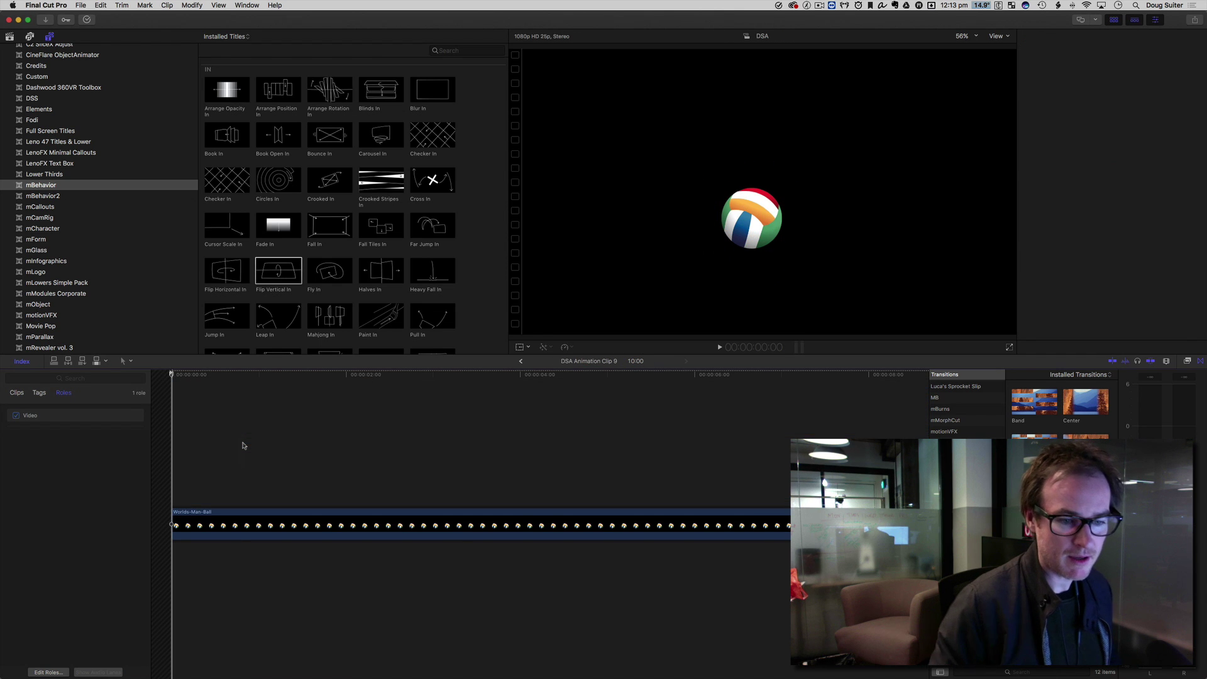
{"action": "key", "text": "q"}
{"action": "key", "text": "super+["}
Step: Add Flip Vertical In above the start of Worlds-Man-Red and Worlds-Man-Blue inside their compound clips, and play back the project from the beginning
{"action": "double_click", "coordinate": [245, 495]}
{"action": "key", "text": "q"}
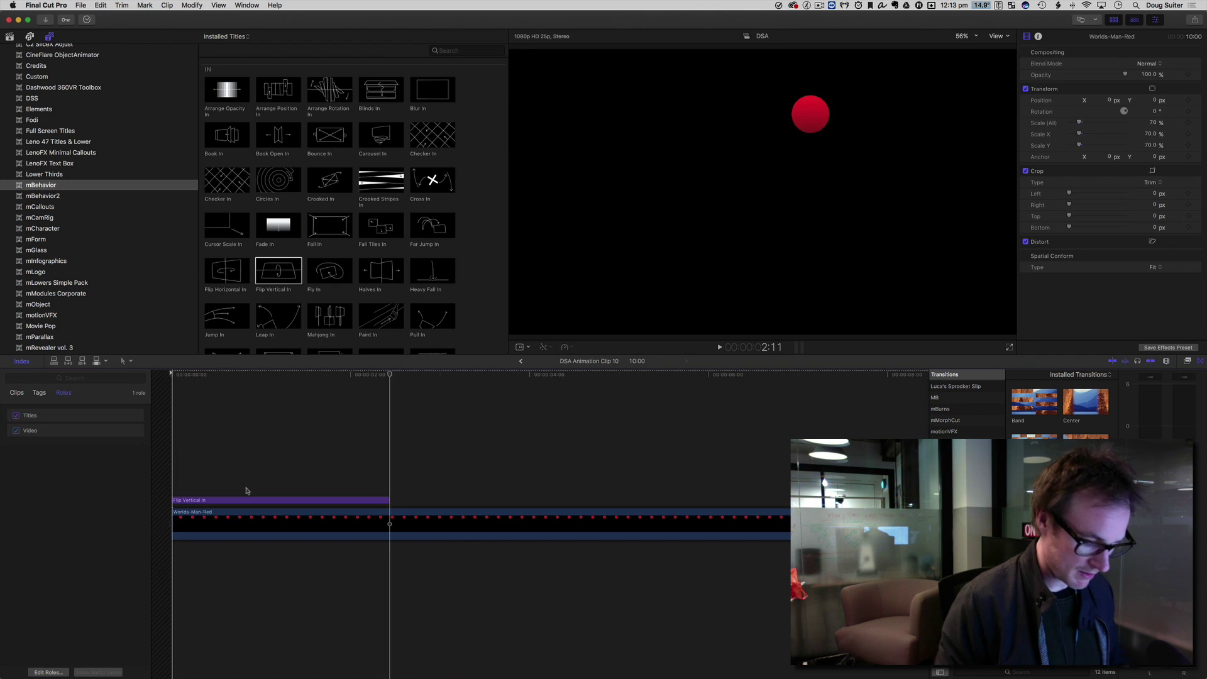
{"action": "key", "text": "super+["}
{"action": "double_click", "coordinate": [240, 519]}
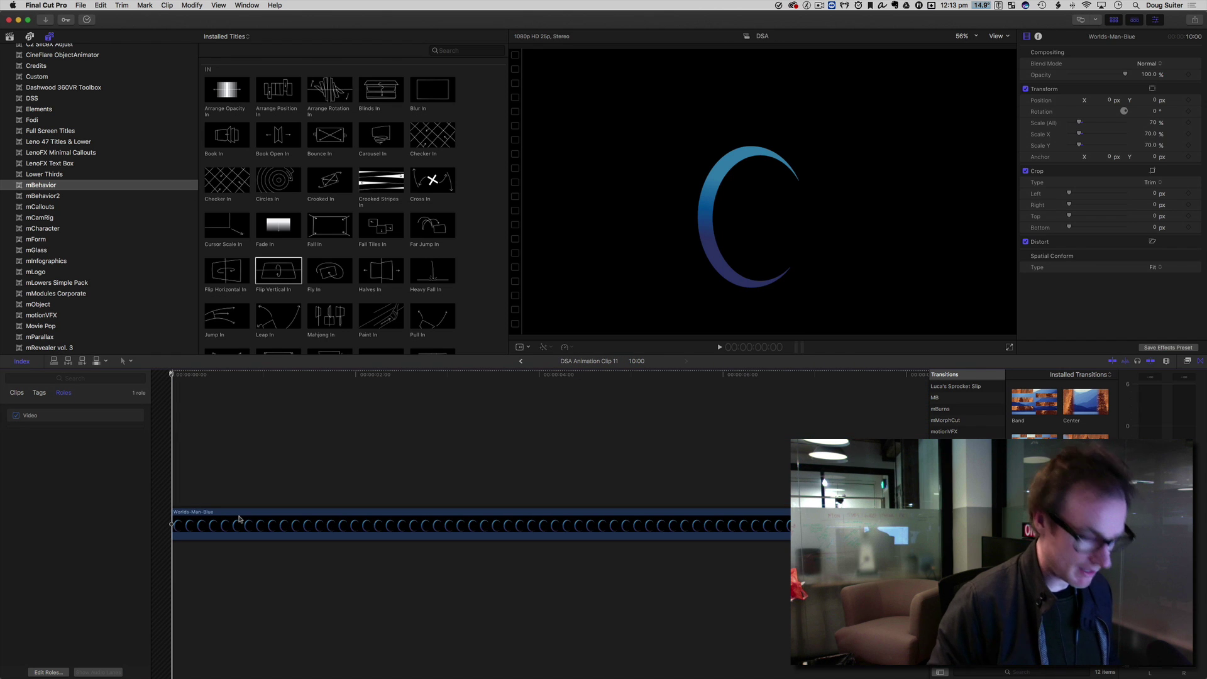
{"action": "key", "text": "q"}
{"action": "key", "text": "super+["}
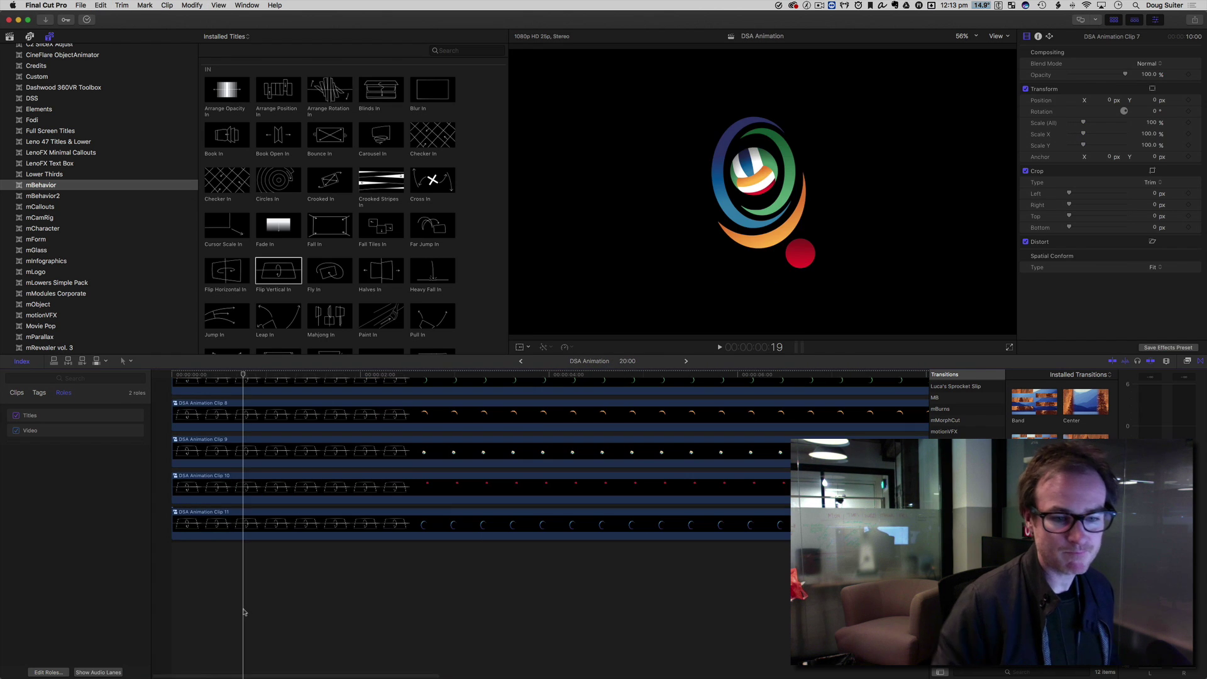
{"action": "key", "text": "Home"}
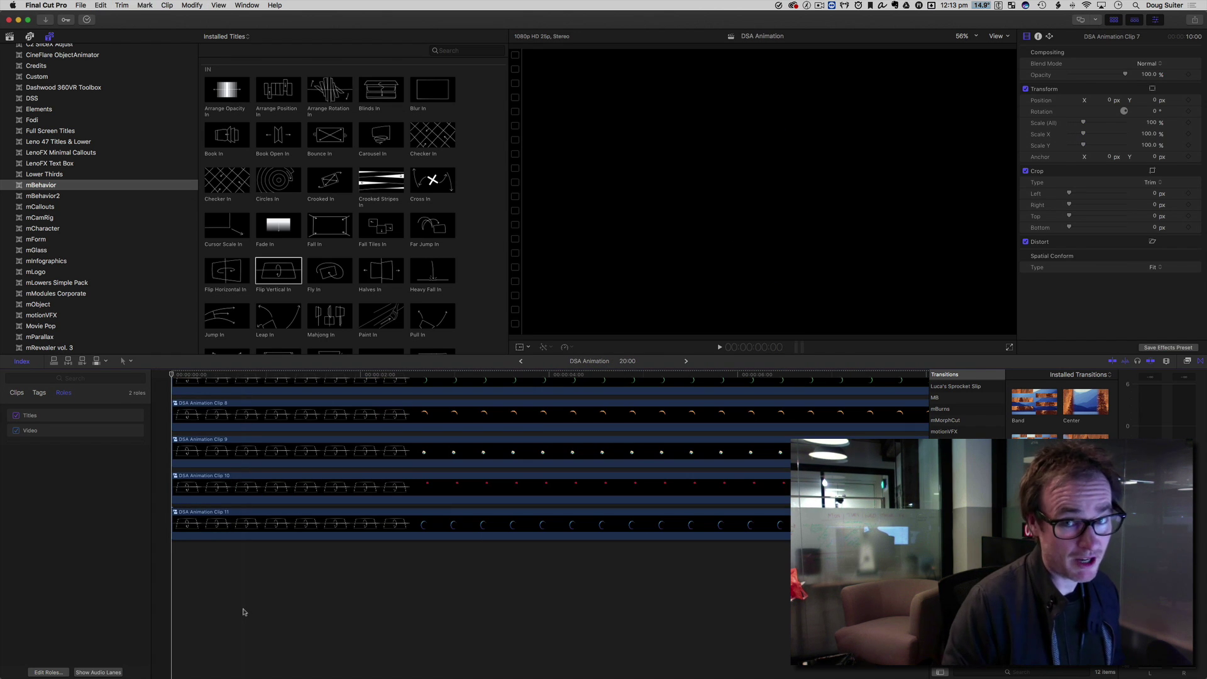
{"action": "key", "text": "space"}
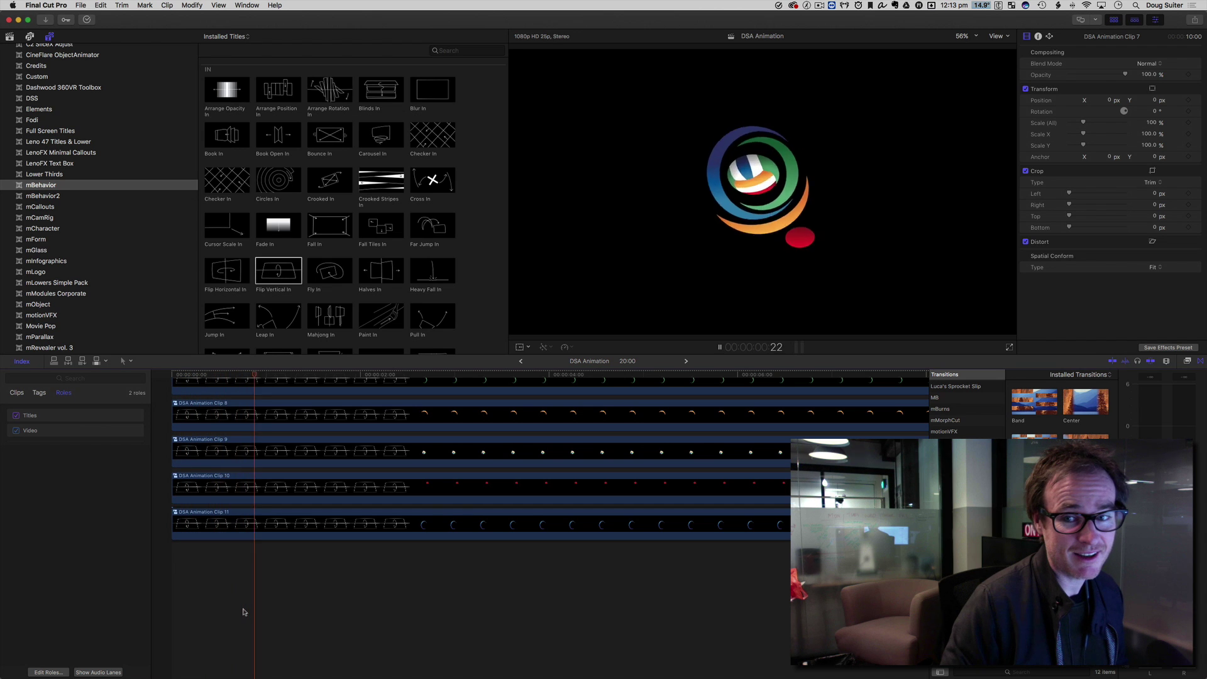
Step: Stagger the compound clips by shifting the red dot's clip about 10 frames and the ball's clip about 20 frames from the timeline's start
{"action": "left_click", "coordinate": [271, 493]}
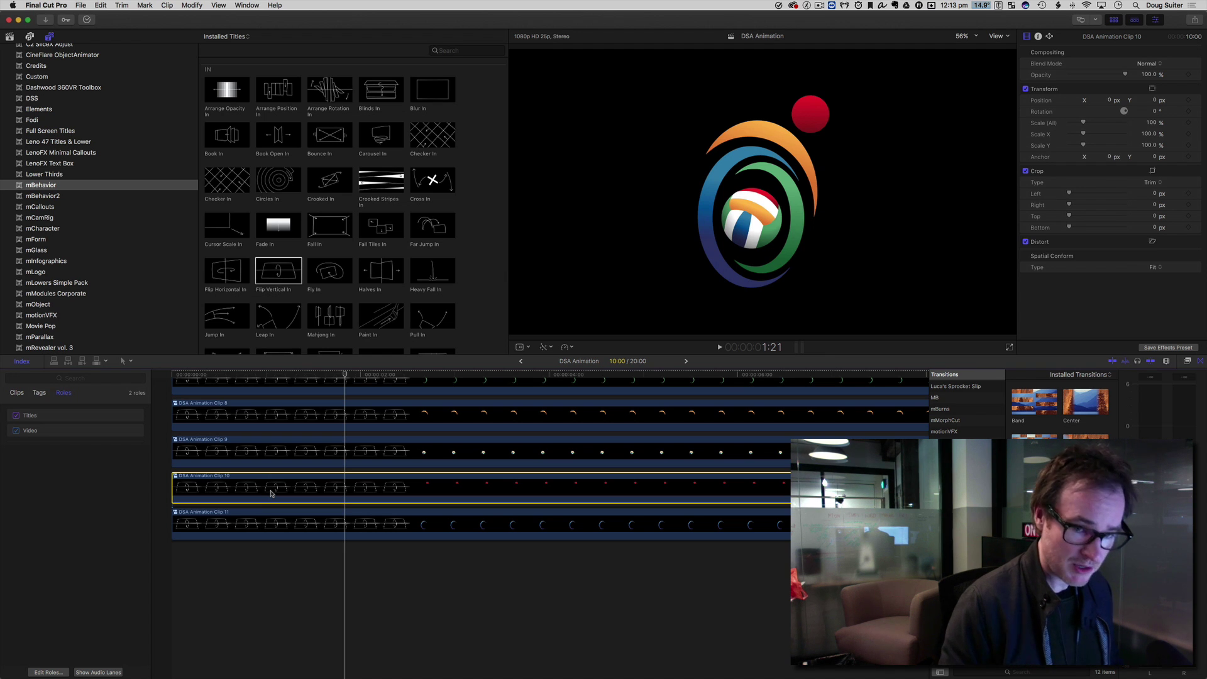
{"action": "left_click_drag", "start_coordinate": [270, 493], "coordinate": [308, 493]}
{"action": "left_click", "coordinate": [273, 438]}
{"action": "left_click_drag", "start_coordinate": [273, 435], "coordinate": [349, 437]}
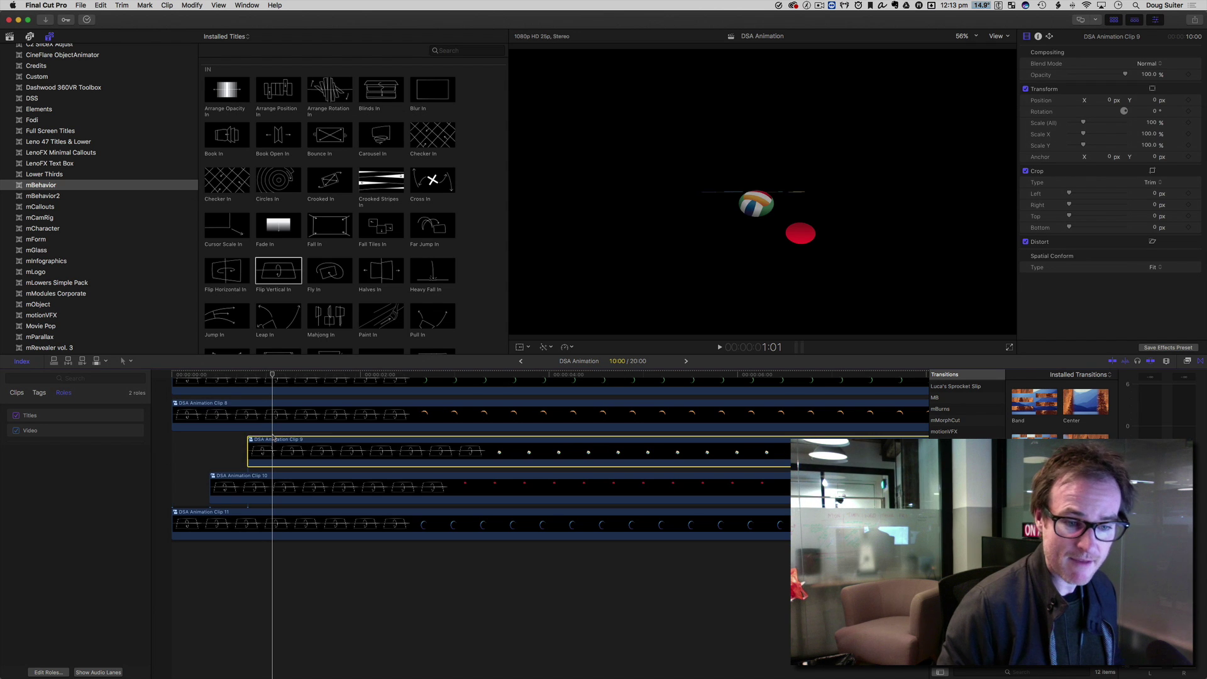
Step: Shift the yellow arc's clip about 30 frames and the green arc's clip about 40 frames from the start, and play back the project
{"action": "left_click", "coordinate": [228, 415]}
{"action": "left_click_drag", "start_coordinate": [227, 415], "coordinate": [341, 418]}
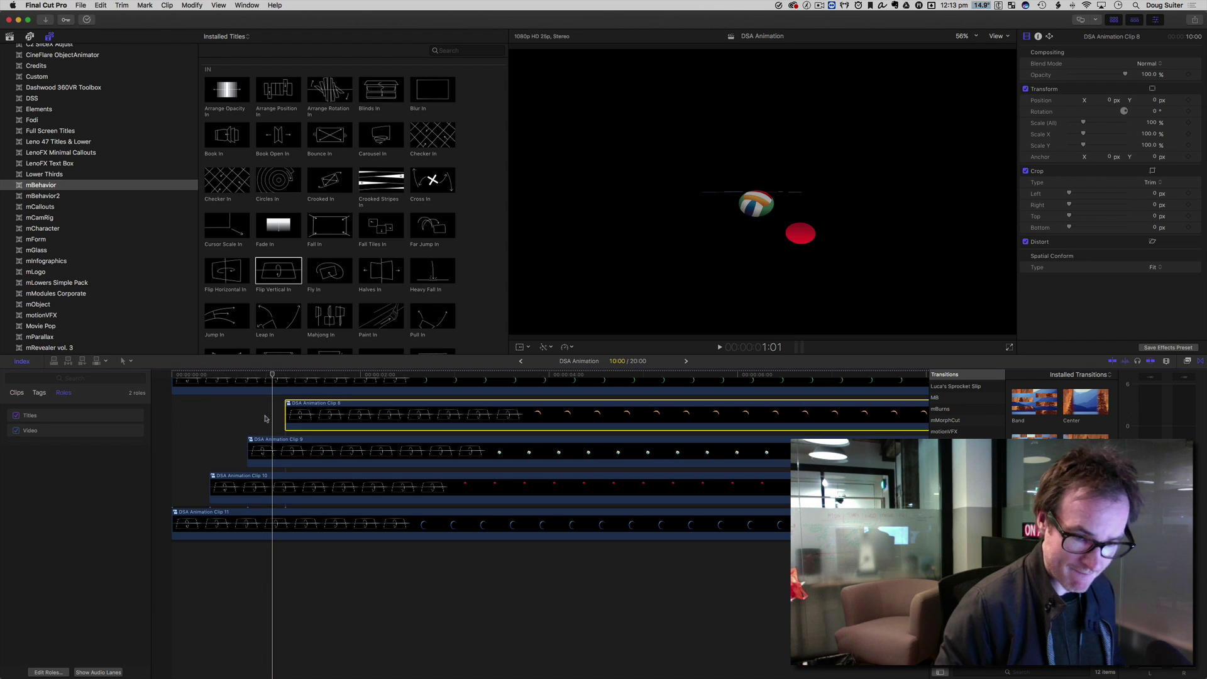
{"action": "left_click", "coordinate": [264, 391]}
{"action": "key", "text": "shift+period"}
{"action": "key", "text": "shift+period"}
{"action": "key", "text": "shift+period"}
{"action": "key", "text": "shift+period"}
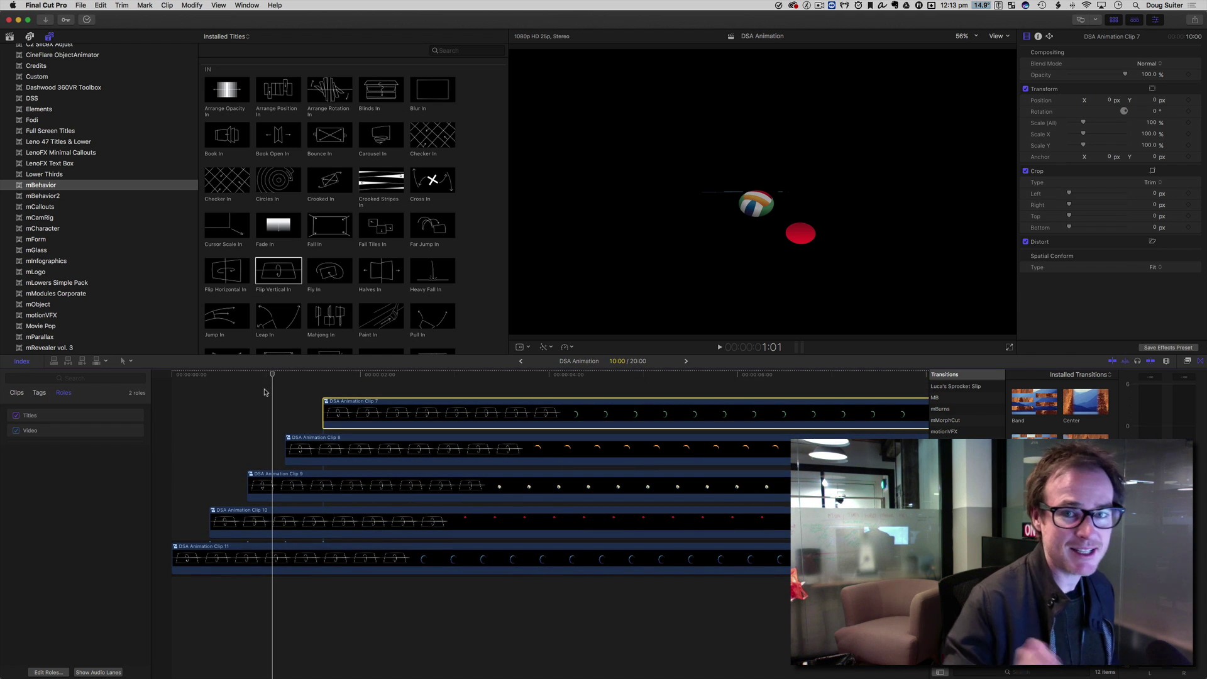
{"action": "key", "text": "space"}
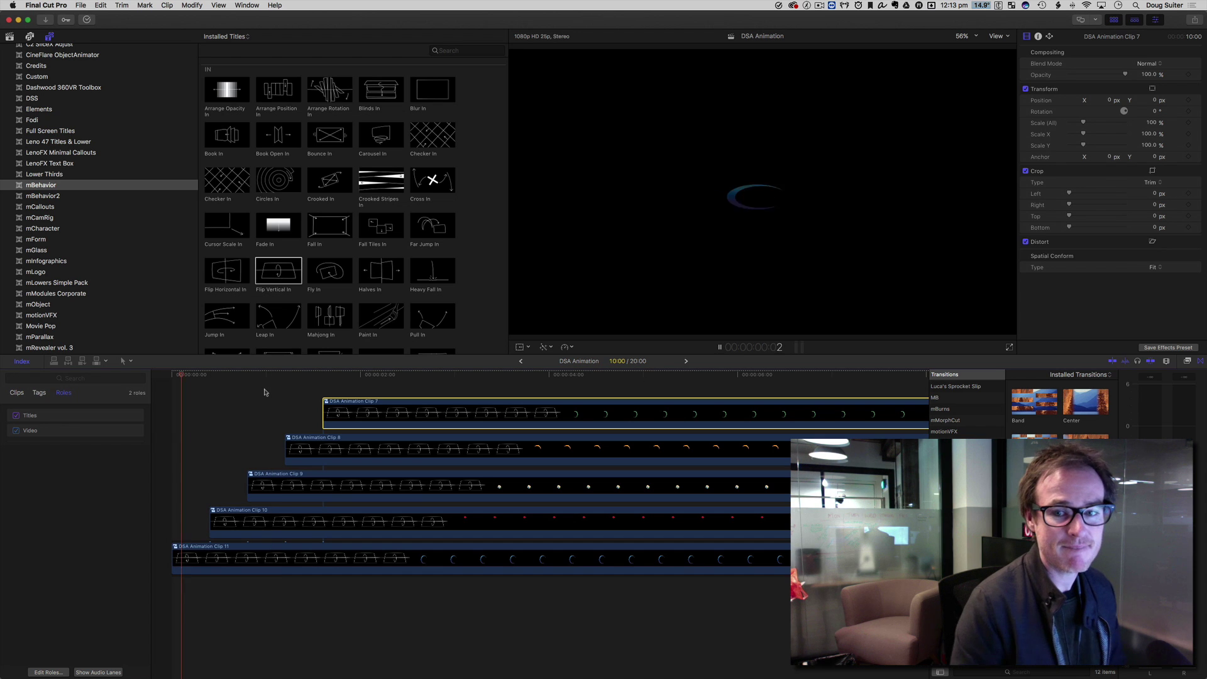
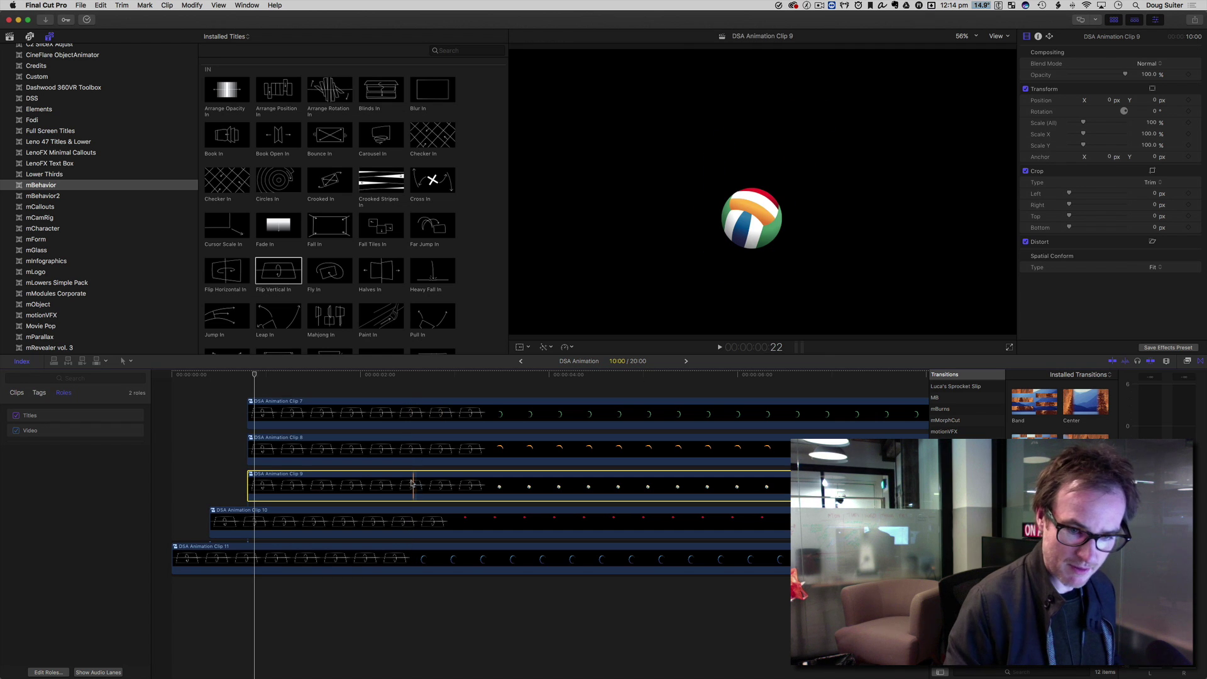
Step: Start the green arc's clip at about 30 frames, and stack the ball's clip above all others with a start at about 40 frames
{"action": "left_click", "coordinate": [412, 415]}
{"action": "key", "text": "shift+period"}
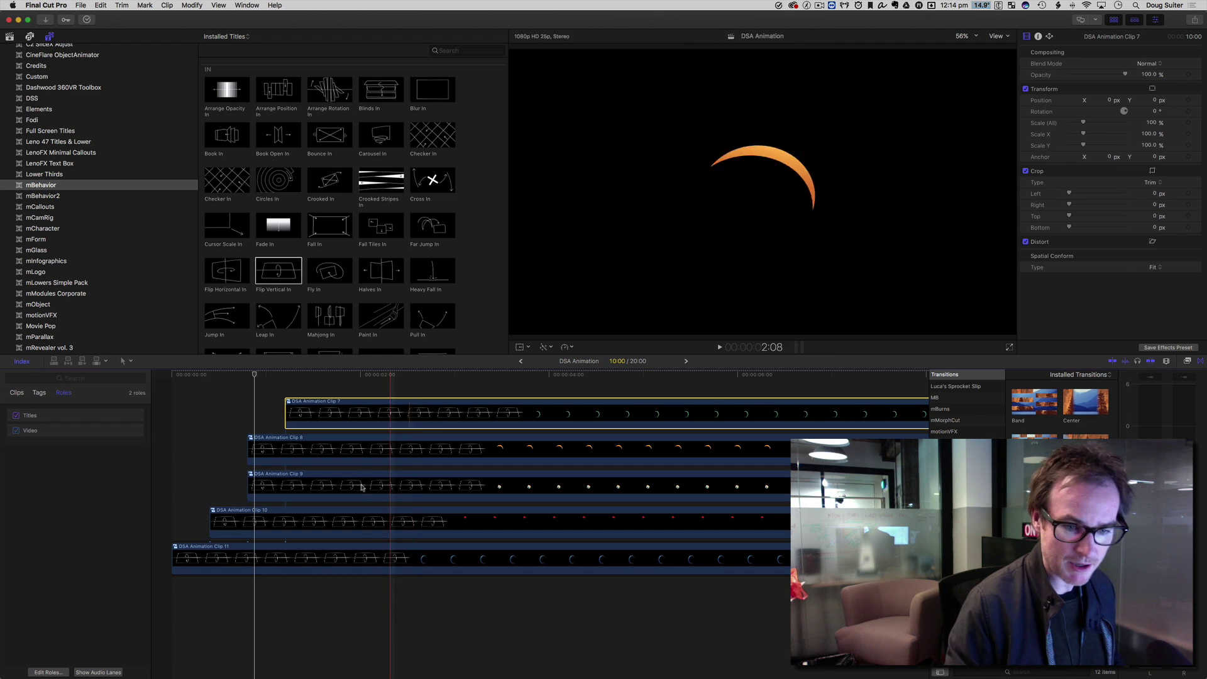
{"action": "left_click_drag", "start_coordinate": [362, 487], "coordinate": [358, 389]}
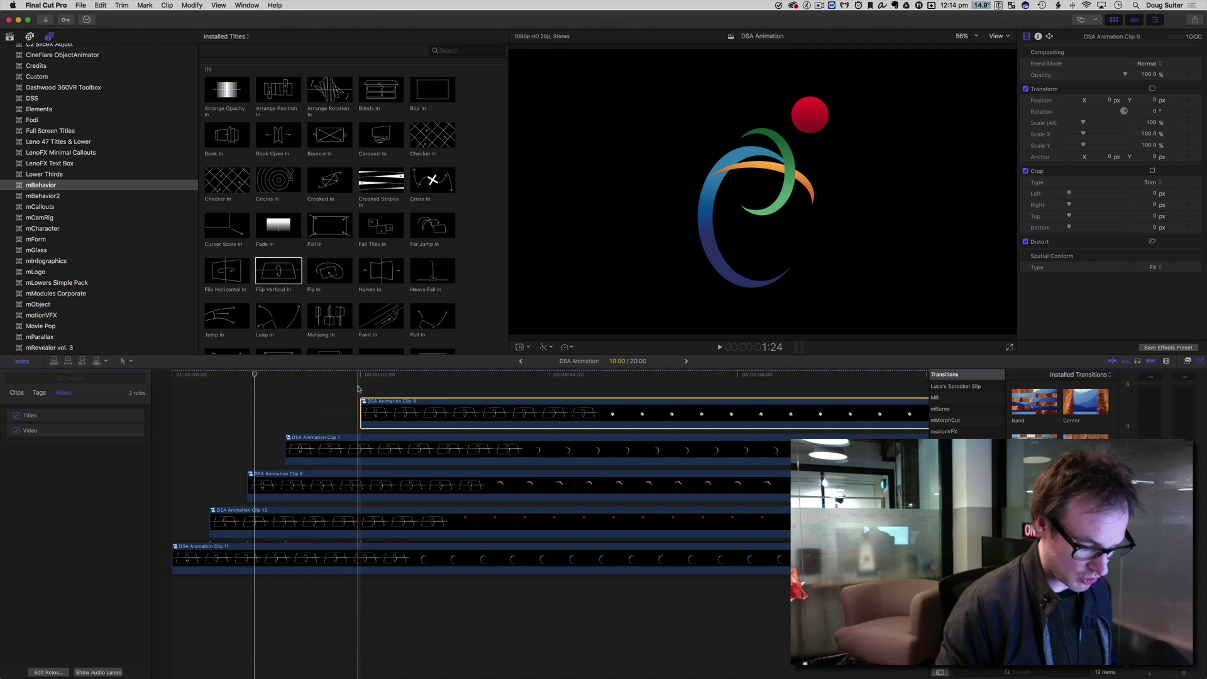
{"action": "key", "text": "shift+comma"}
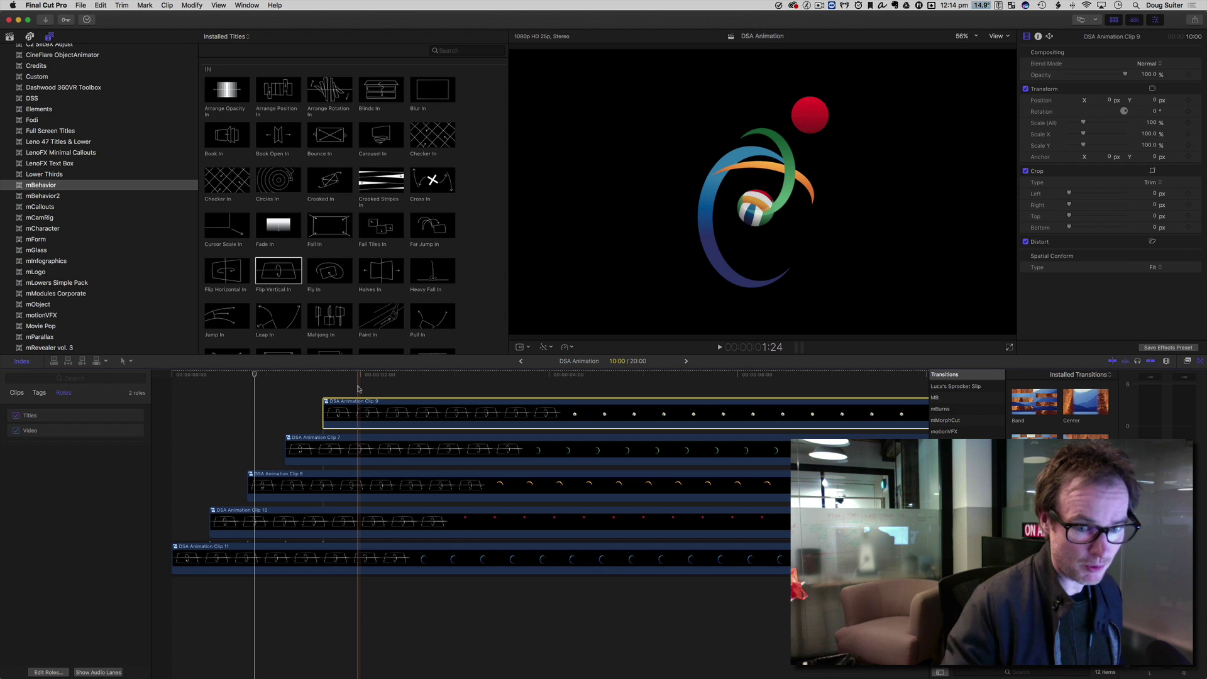
{"action": "scroll", "coordinate": [358, 389], "scroll_direction": "right", "scroll_amount": 5}
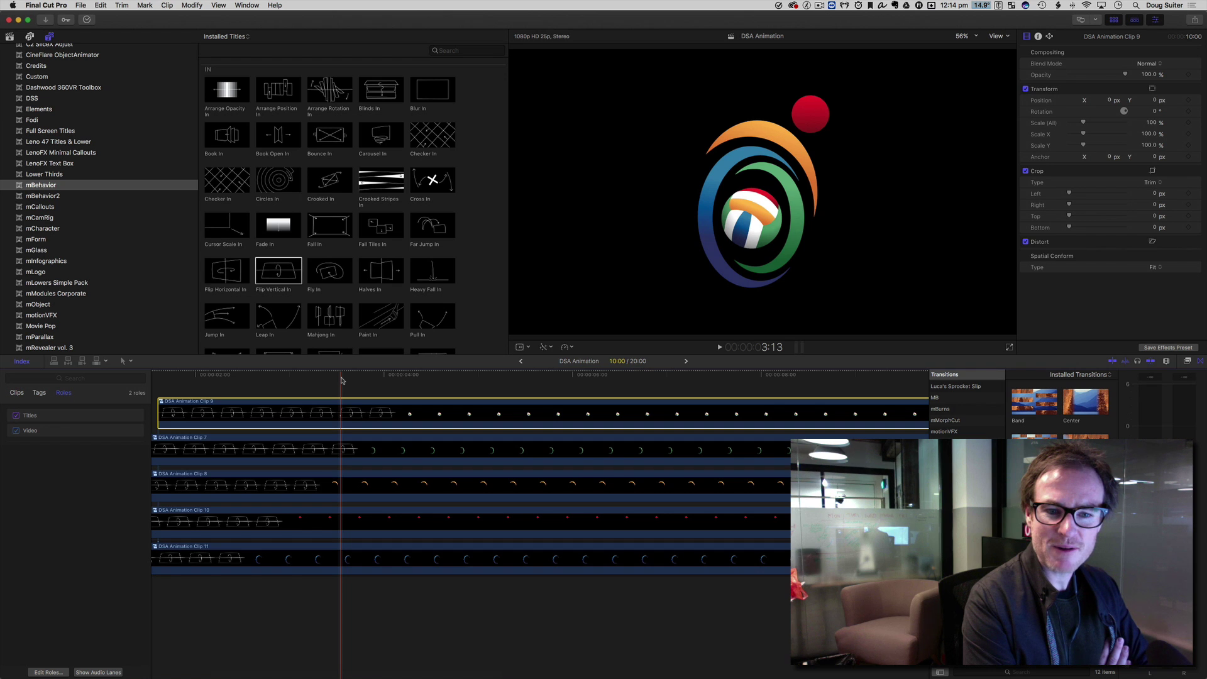
{"action": "scroll", "coordinate": [341, 380], "scroll_direction": "left", "scroll_amount": 5}
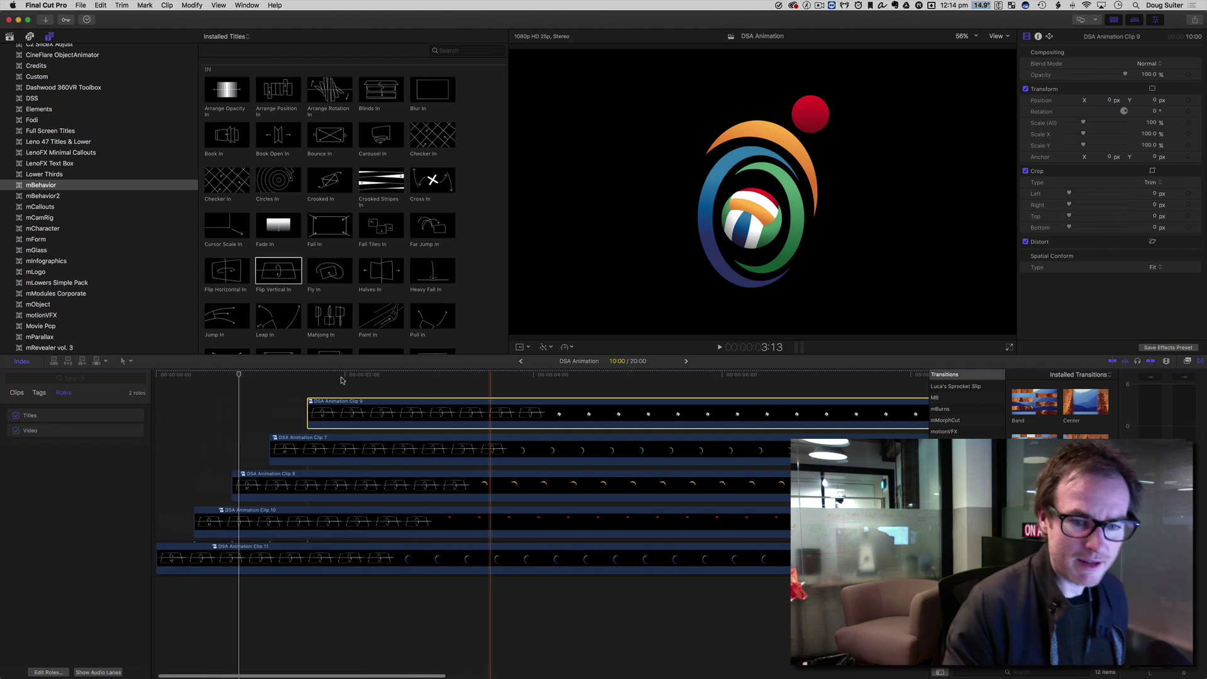
Step: Open the ball's compound clip, look through the mBehavior titles and switch to the mBehavior2 category
{"action": "left_click", "coordinate": [284, 394]}
{"action": "left_click", "coordinate": [357, 406]}
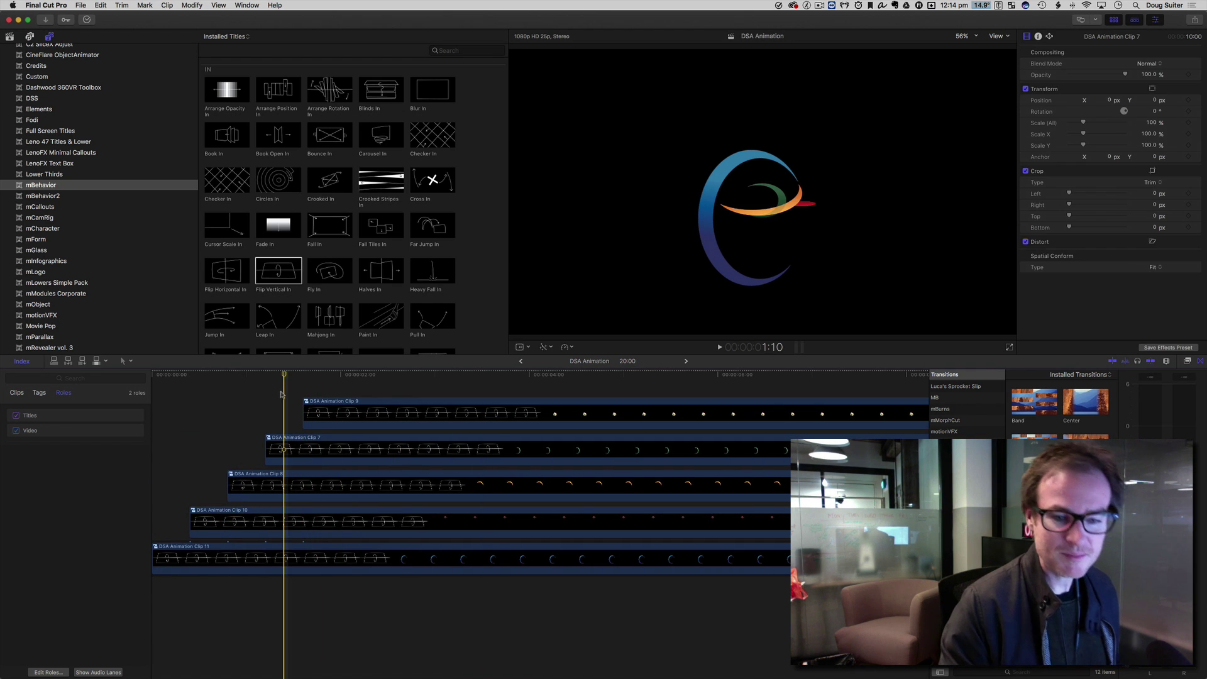
{"action": "double_click", "coordinate": [357, 405]}
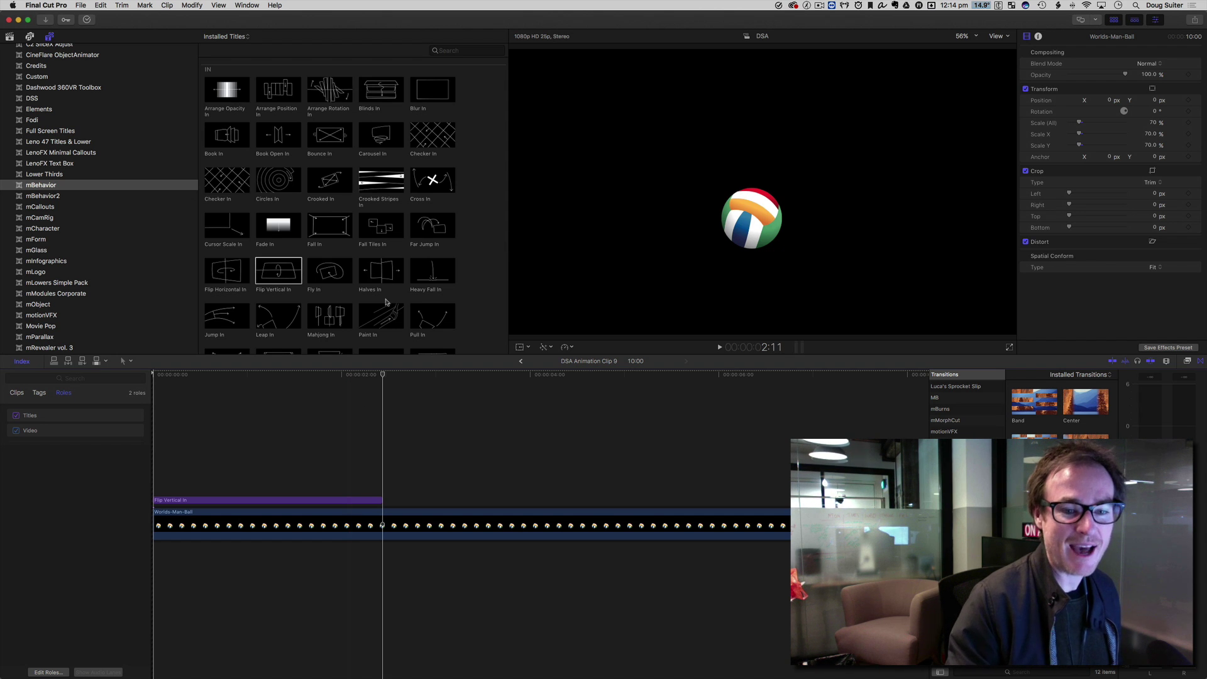
{"action": "scroll", "coordinate": [340, 232], "scroll_direction": "down", "scroll_amount": 5}
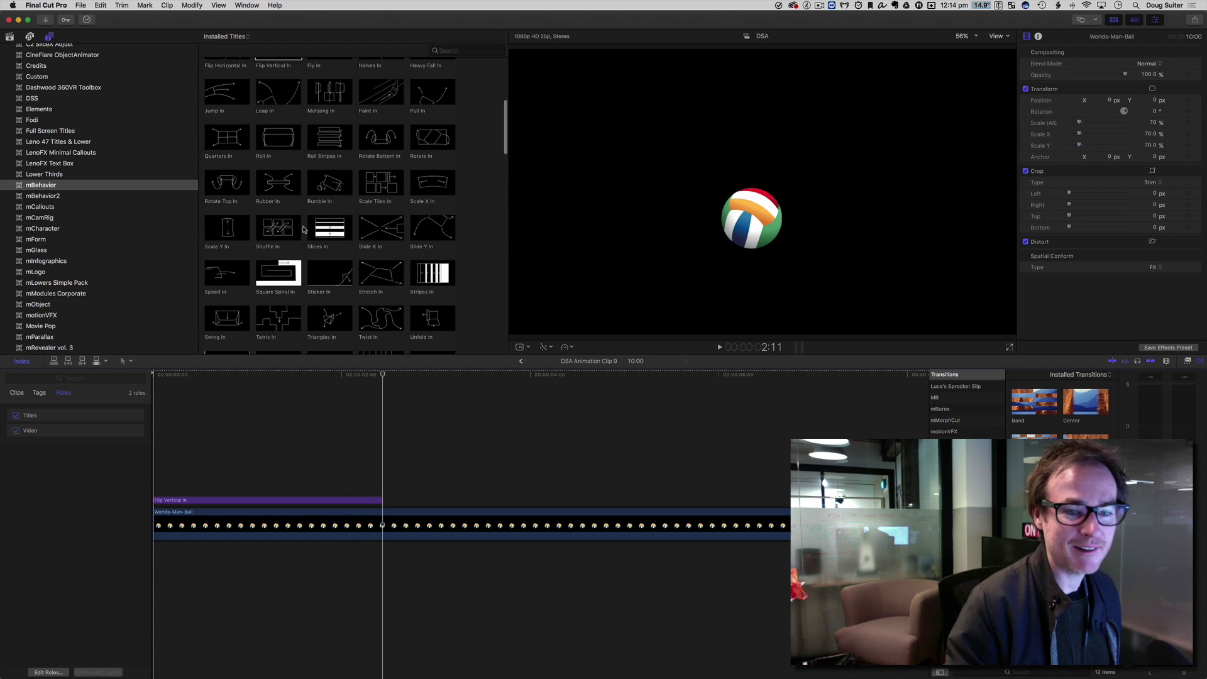
{"action": "scroll", "coordinate": [326, 184], "scroll_direction": "down", "scroll_amount": 2}
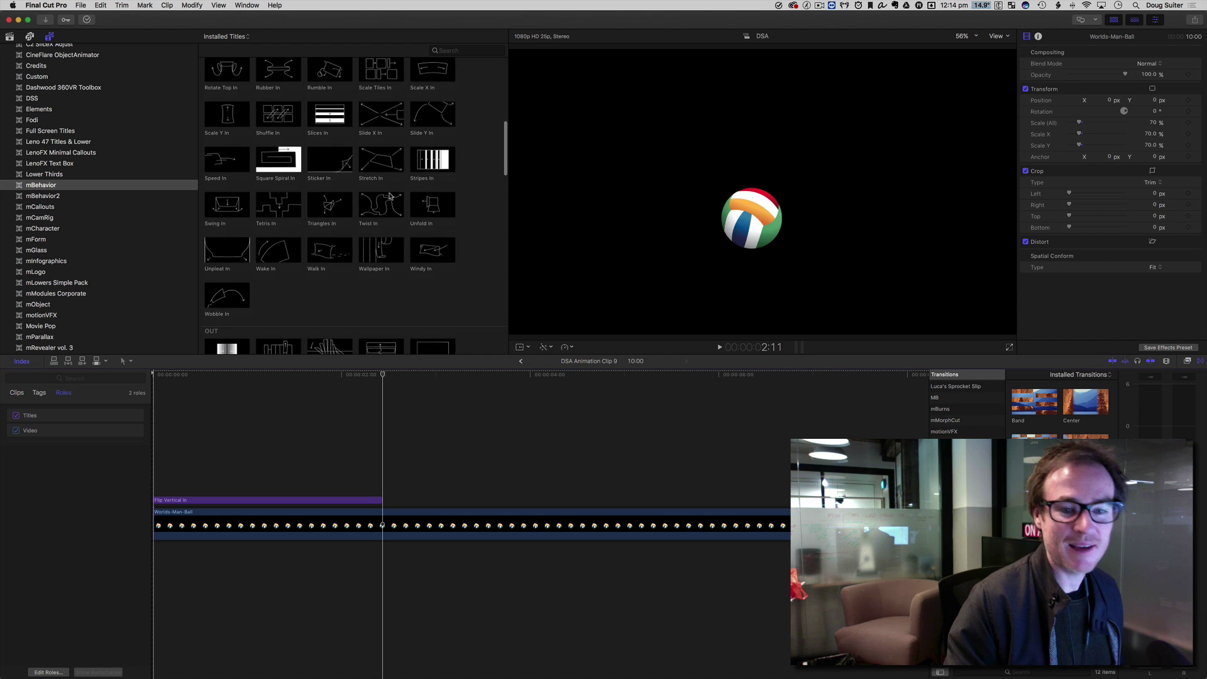
{"action": "scroll", "coordinate": [372, 206], "scroll_direction": "up", "scroll_amount": 5}
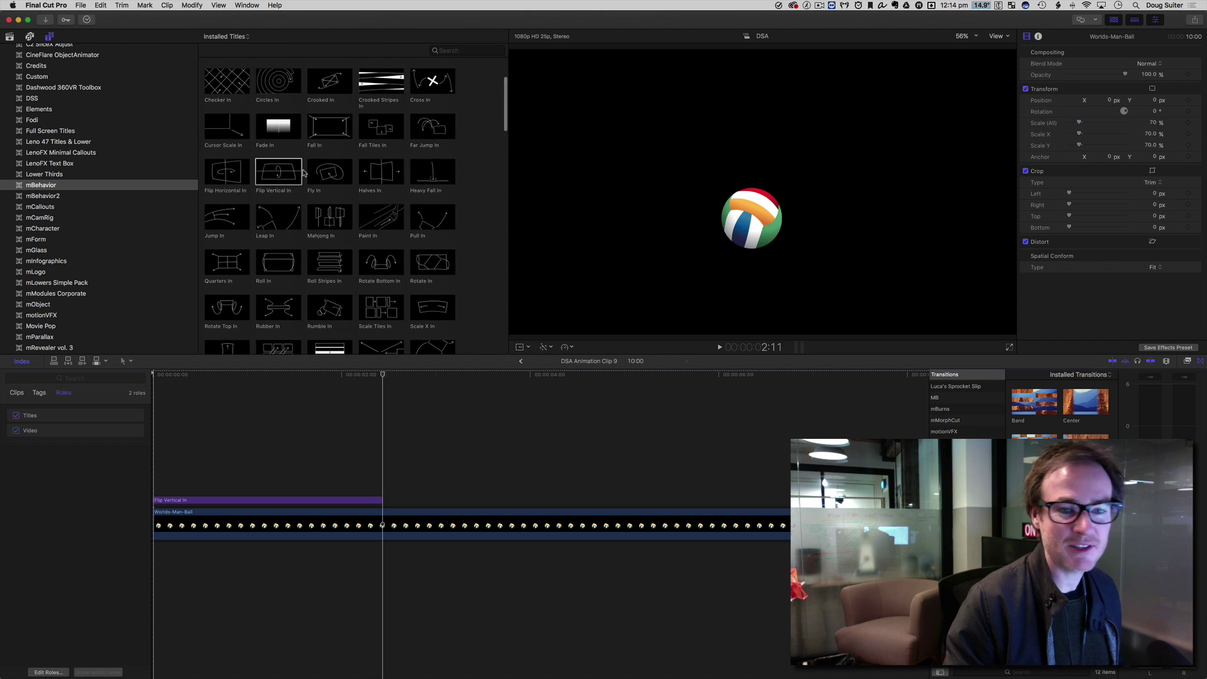
{"action": "scroll", "coordinate": [303, 172], "scroll_direction": "up", "scroll_amount": 5}
{"action": "left_click", "coordinate": [52, 196]}
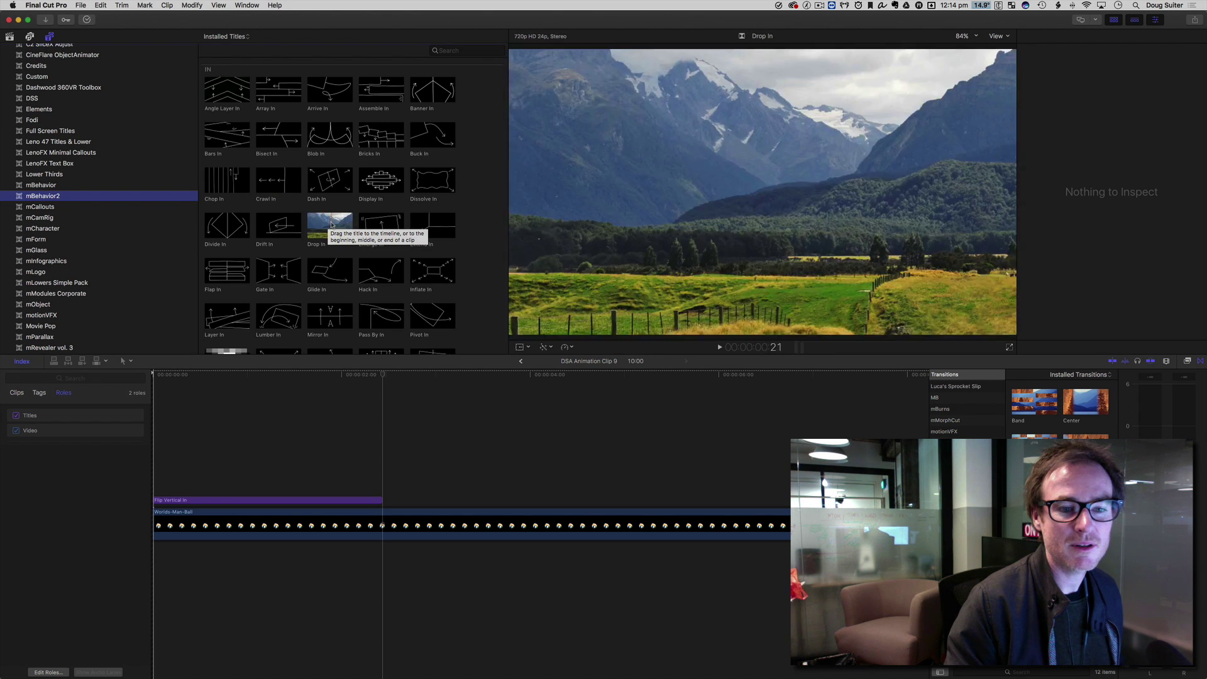
Step: Replace Flip Vertical In above the start of Worlds-Man-Ball with mBehavior2's Surface In
{"action": "scroll", "coordinate": [333, 220], "scroll_direction": "down", "scroll_amount": 5}
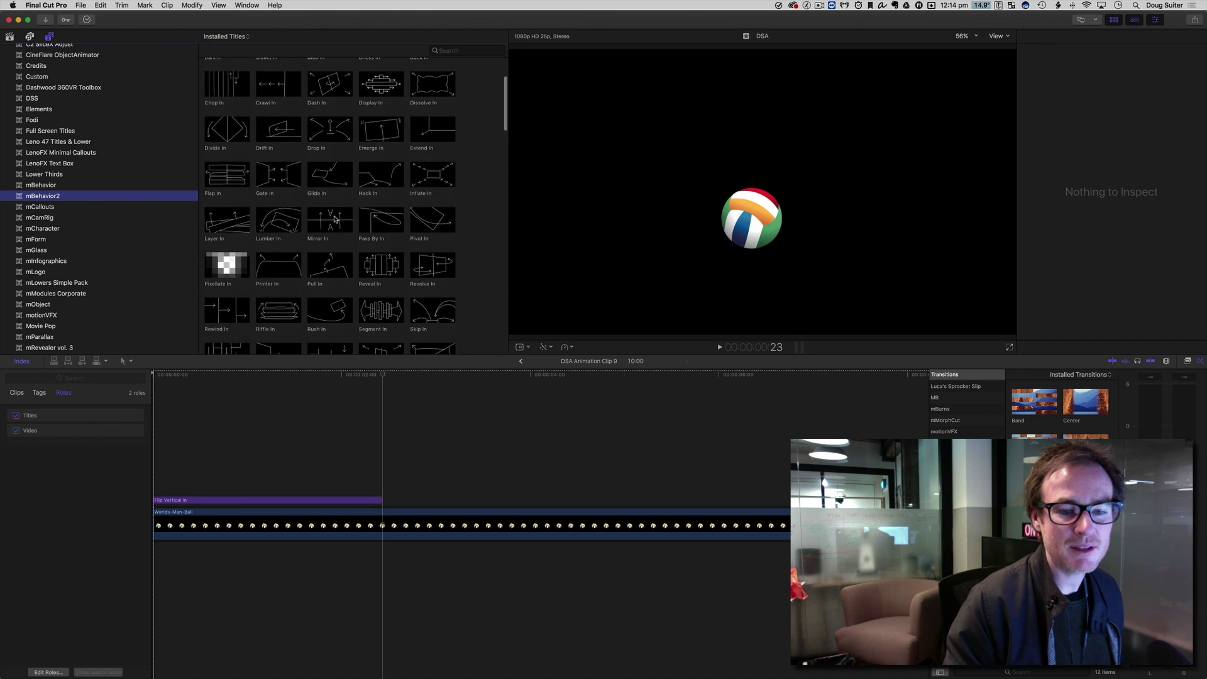
{"action": "scroll", "coordinate": [334, 218], "scroll_direction": "down", "scroll_amount": 2}
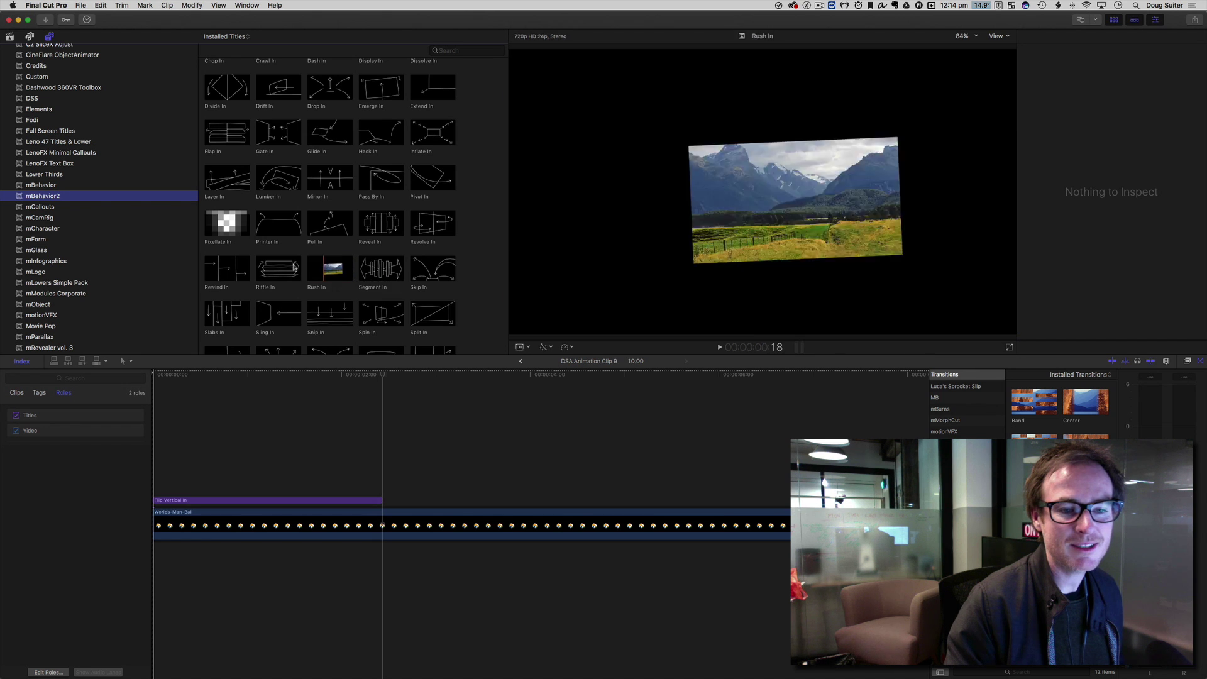
{"action": "scroll", "coordinate": [293, 267], "scroll_direction": "down", "scroll_amount": 5}
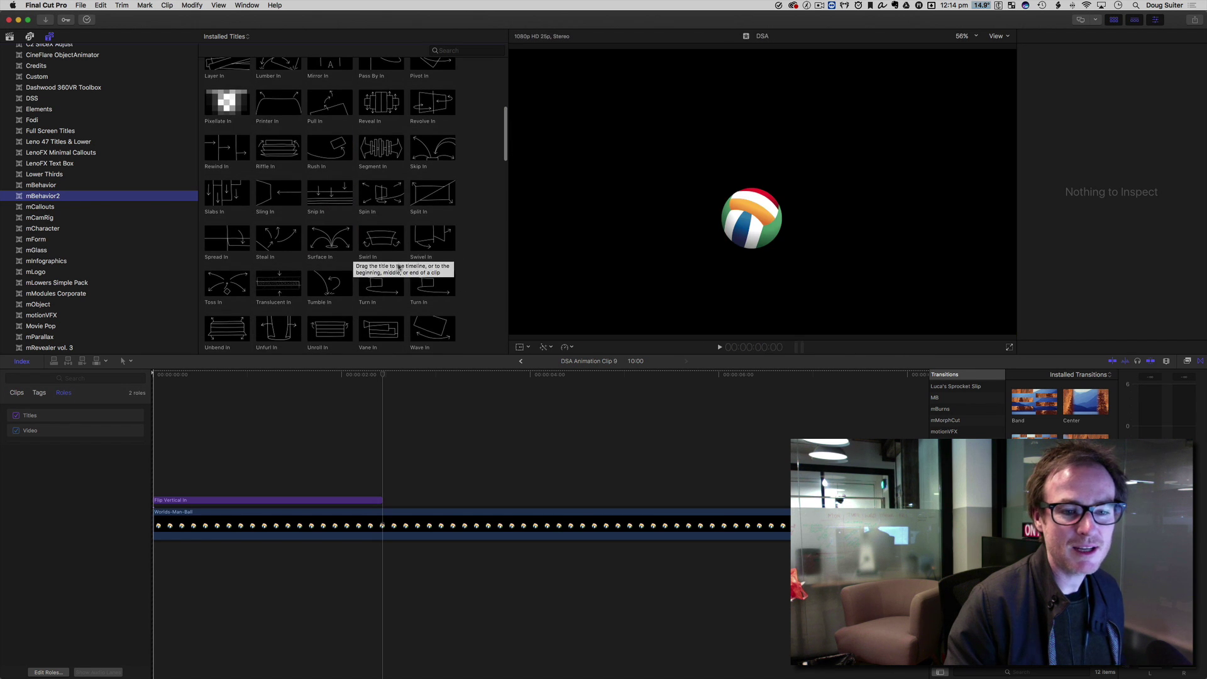
{"action": "left_click", "coordinate": [335, 246]}
{"action": "left_click_drag", "start_coordinate": [327, 244], "coordinate": [181, 490]}
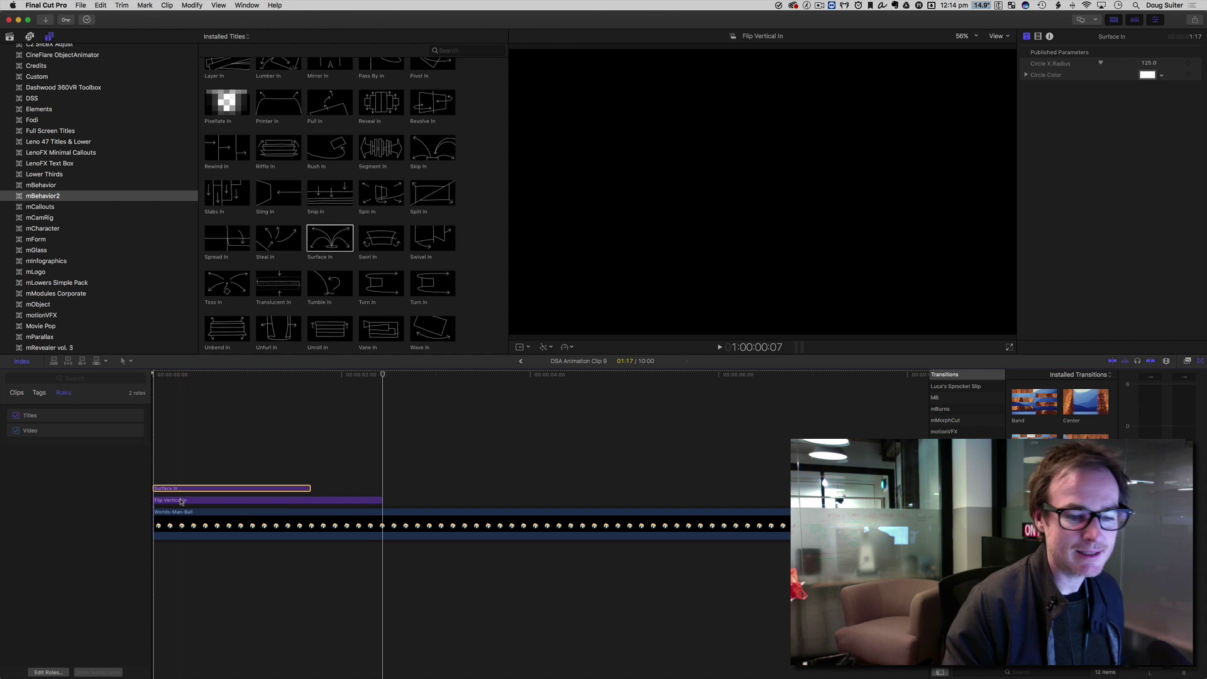
{"action": "left_click", "coordinate": [181, 500]}
{"action": "key", "text": "Delete"}
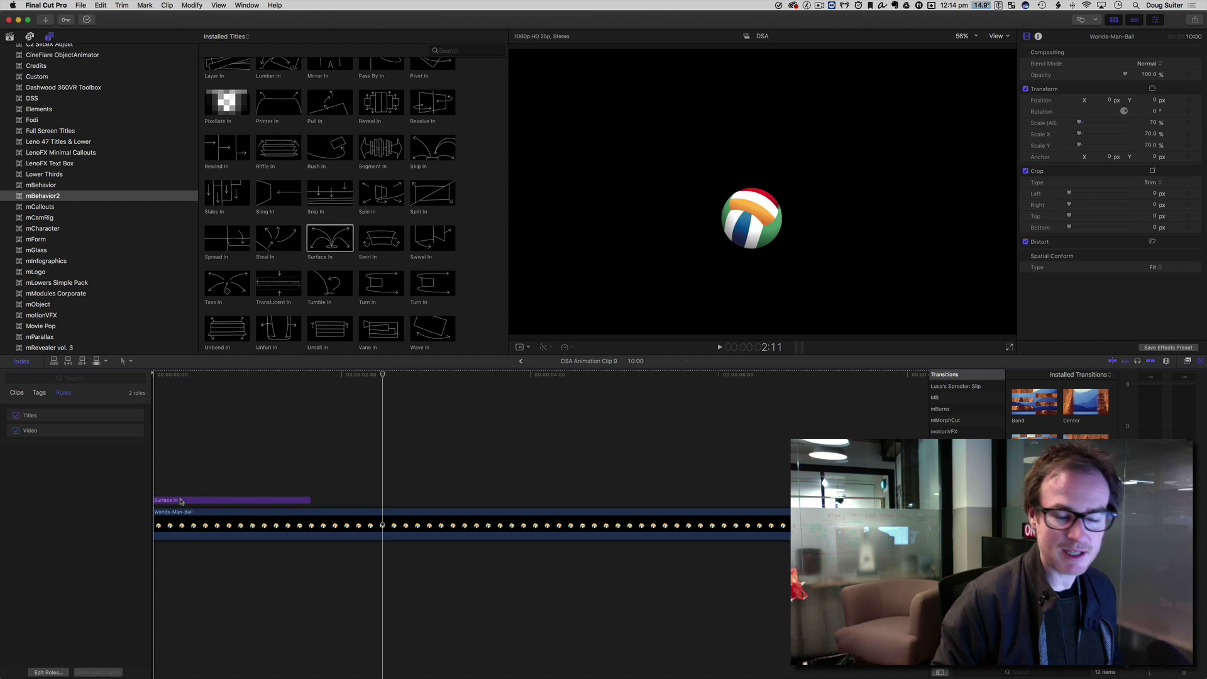
Step: Play back the ball's compound clip from the beginning, and return to the DSA Animation timeline to play back the whole logo
{"action": "key", "text": "Home"}
{"action": "key", "text": "space"}
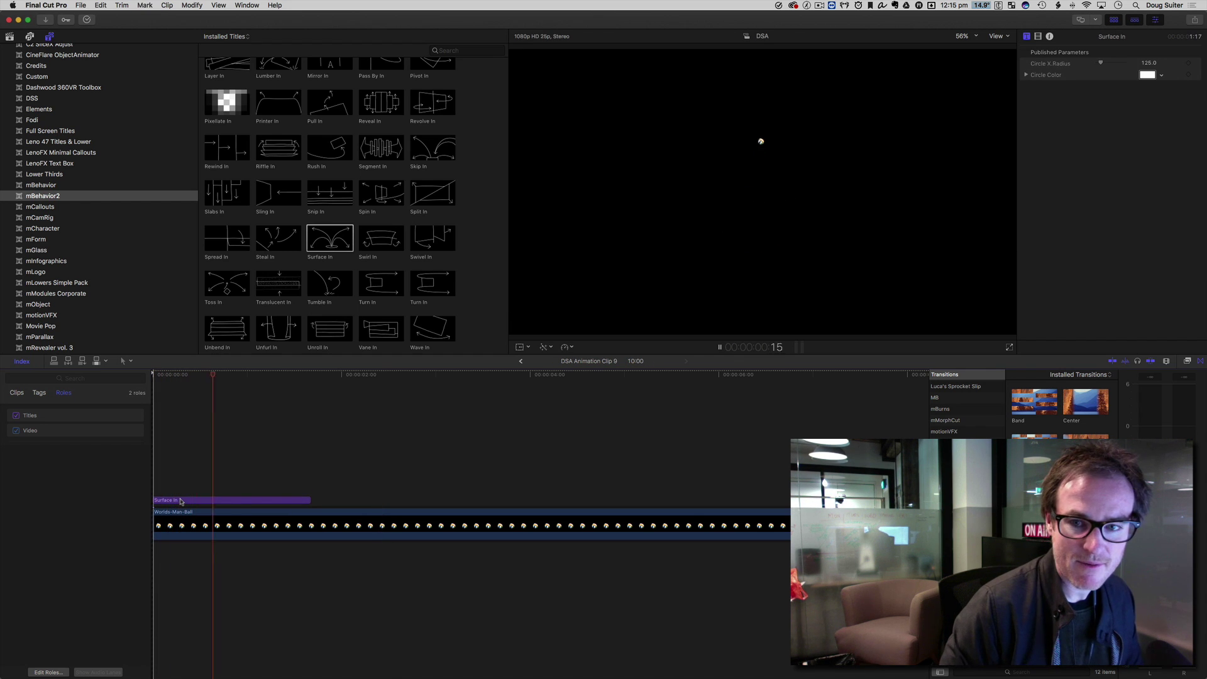
{"action": "key", "text": "space"}
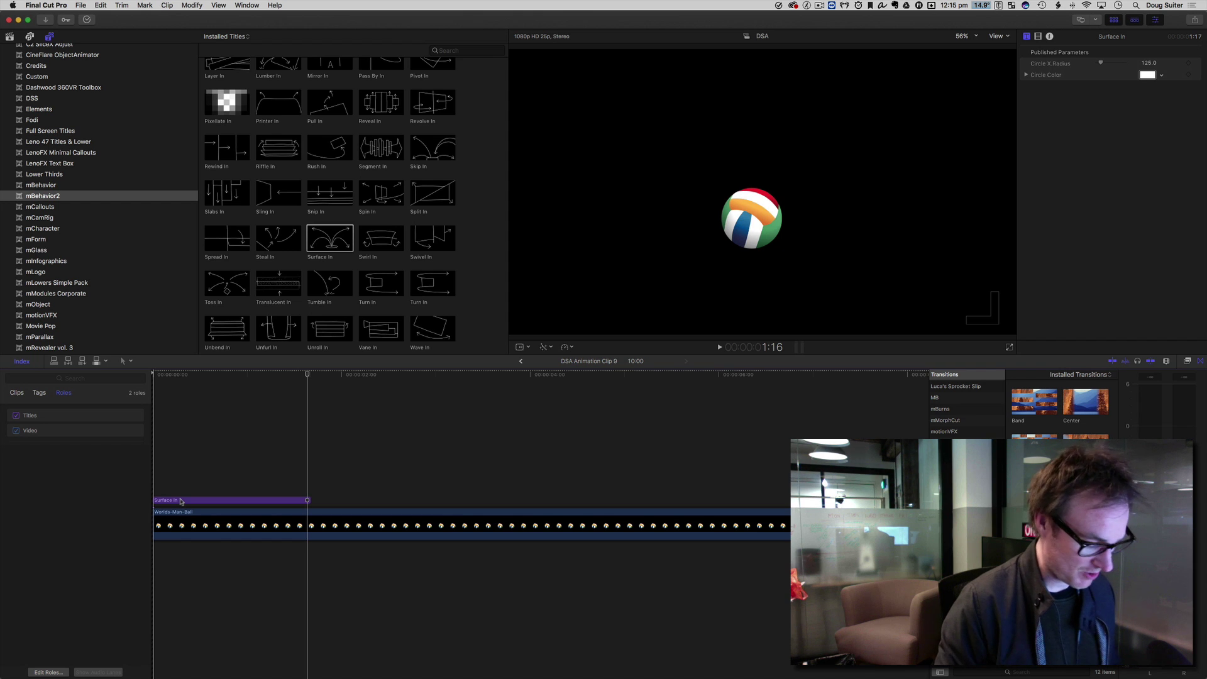
{"action": "key", "text": "super+bracketleft"}
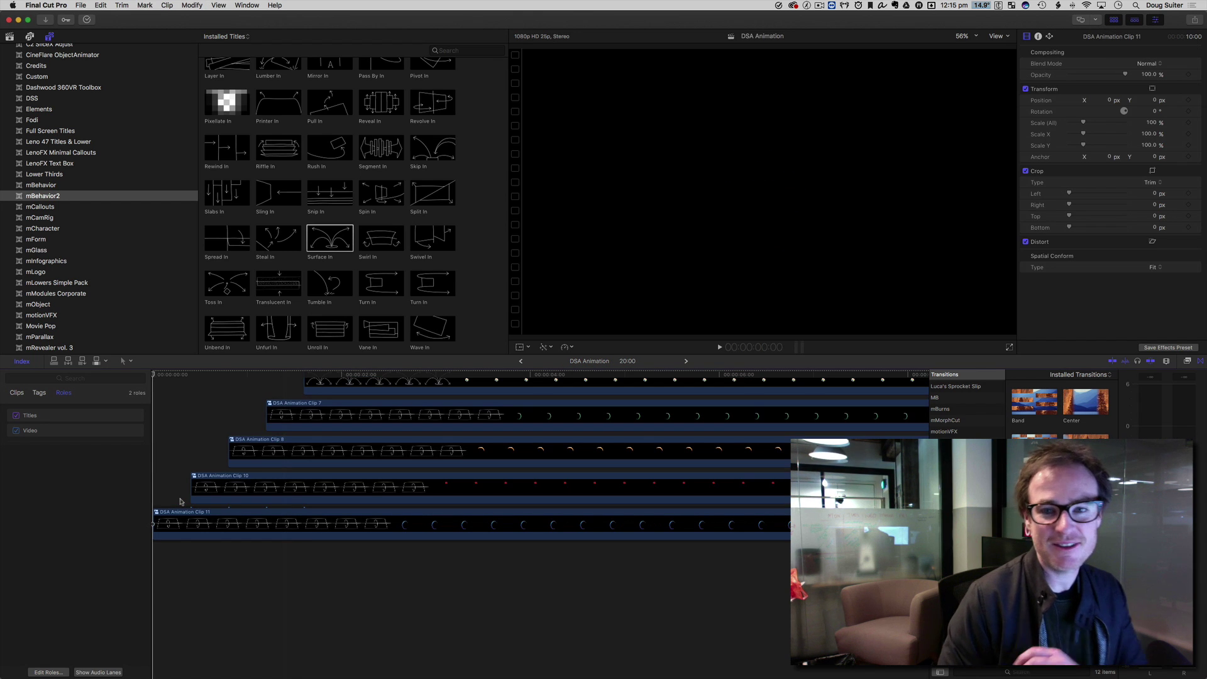
{"action": "key", "text": "space"}
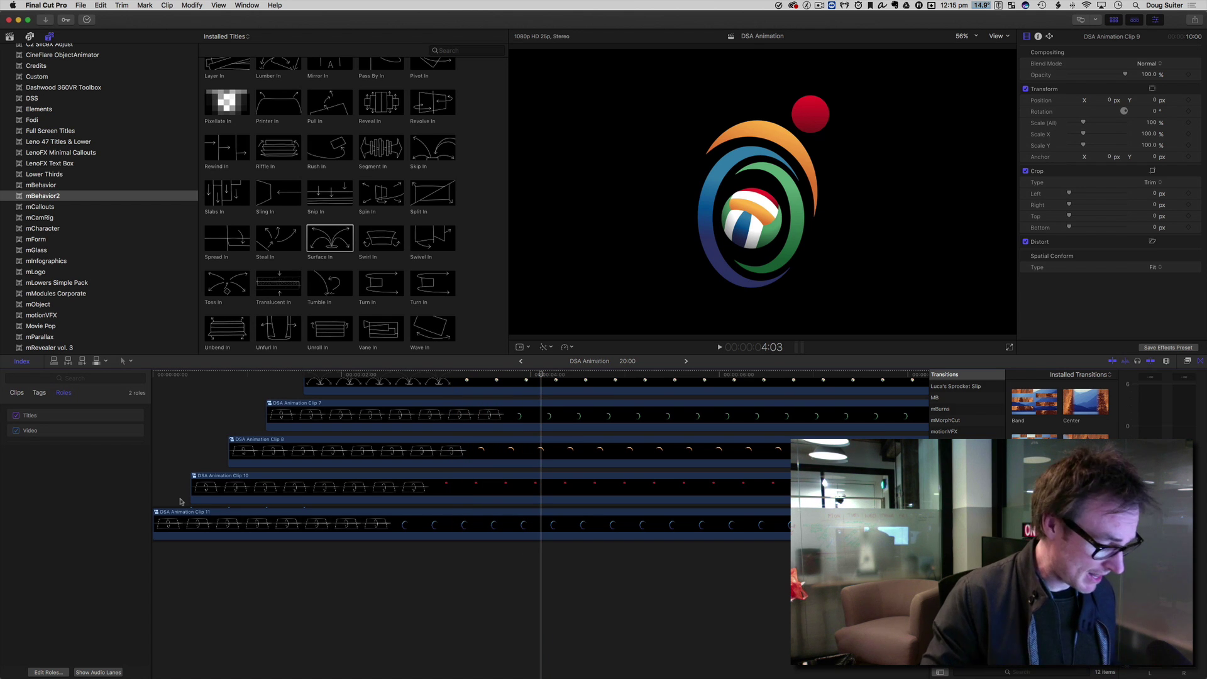
Step: Combine all the staggered clips into one new compound clip and trim its end to the playhead at 4:03
{"action": "key", "text": "super+a"}
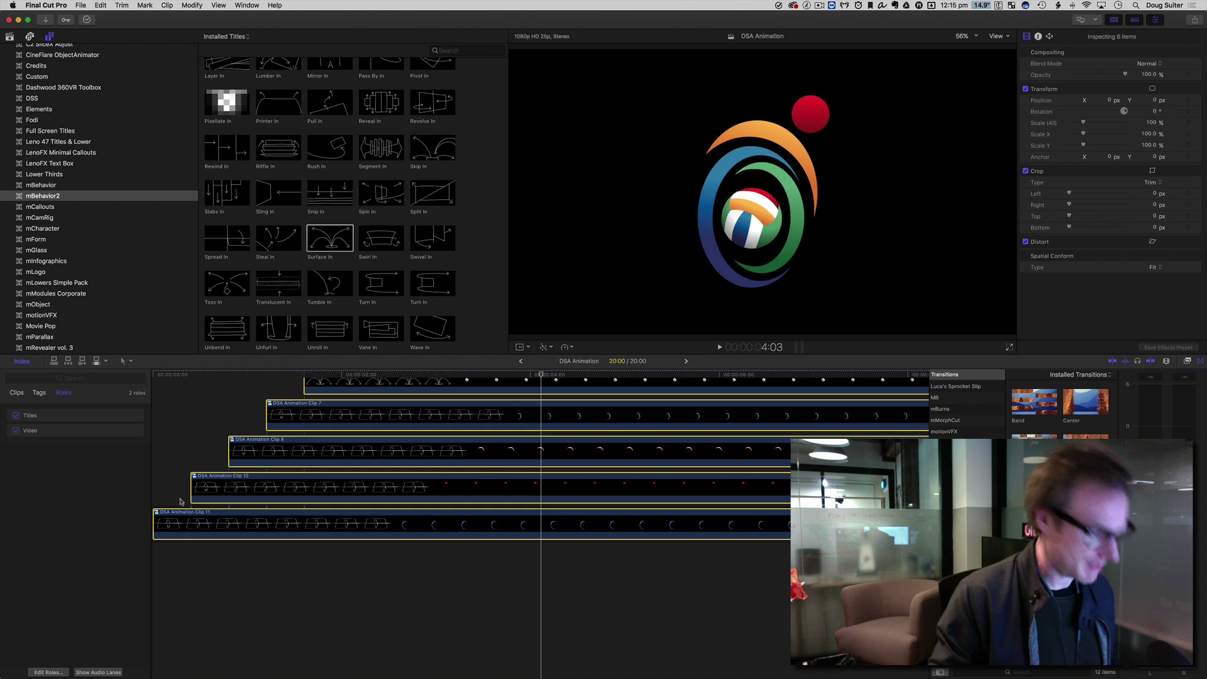
{"action": "key", "text": "alt+g"}
{"action": "key", "text": "Return"}
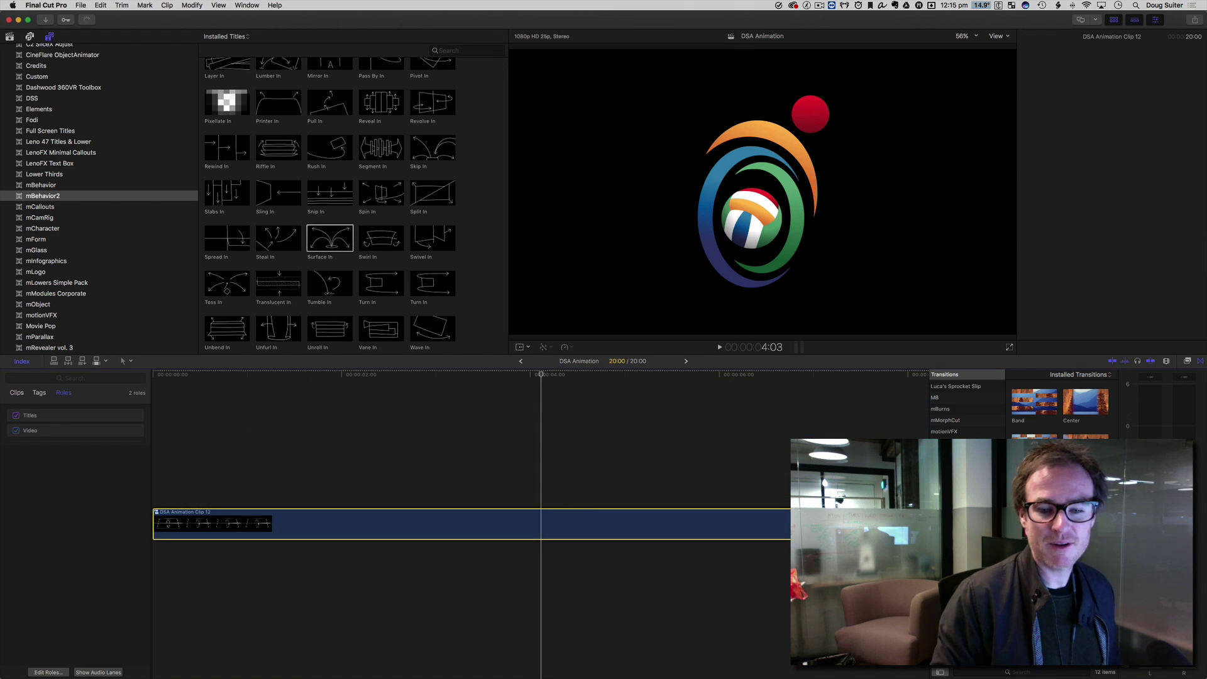
{"action": "key", "text": "alt+bracketright"}
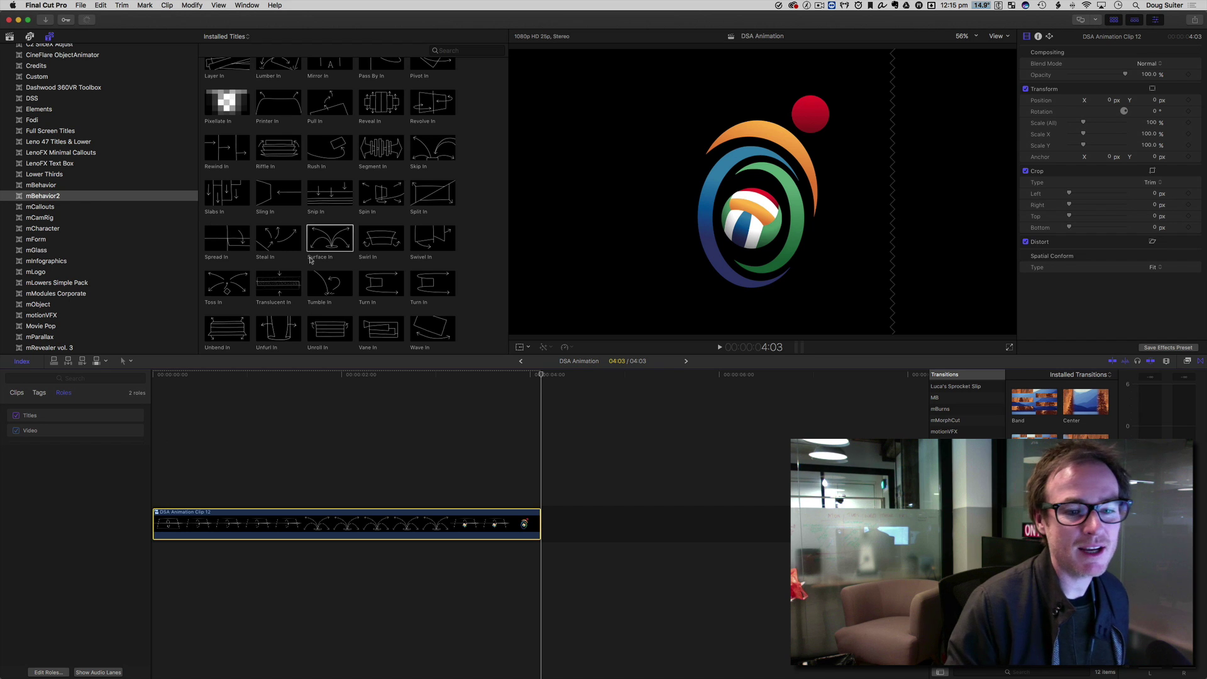
Step: Add mBehavior2's Drop Out flush with the end of the new compound clip, extending that clip to 5:18
{"action": "scroll", "coordinate": [310, 259], "scroll_direction": "down", "scroll_amount": 10}
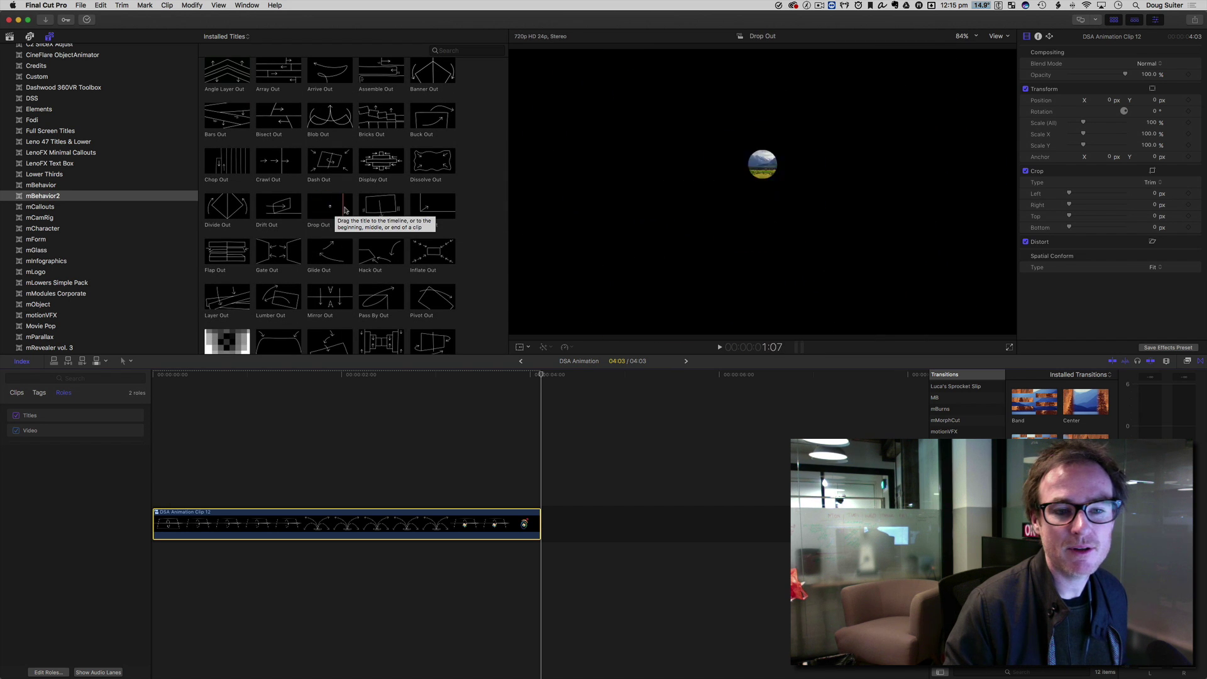
{"action": "left_click_drag", "start_coordinate": [345, 210], "coordinate": [387, 499]}
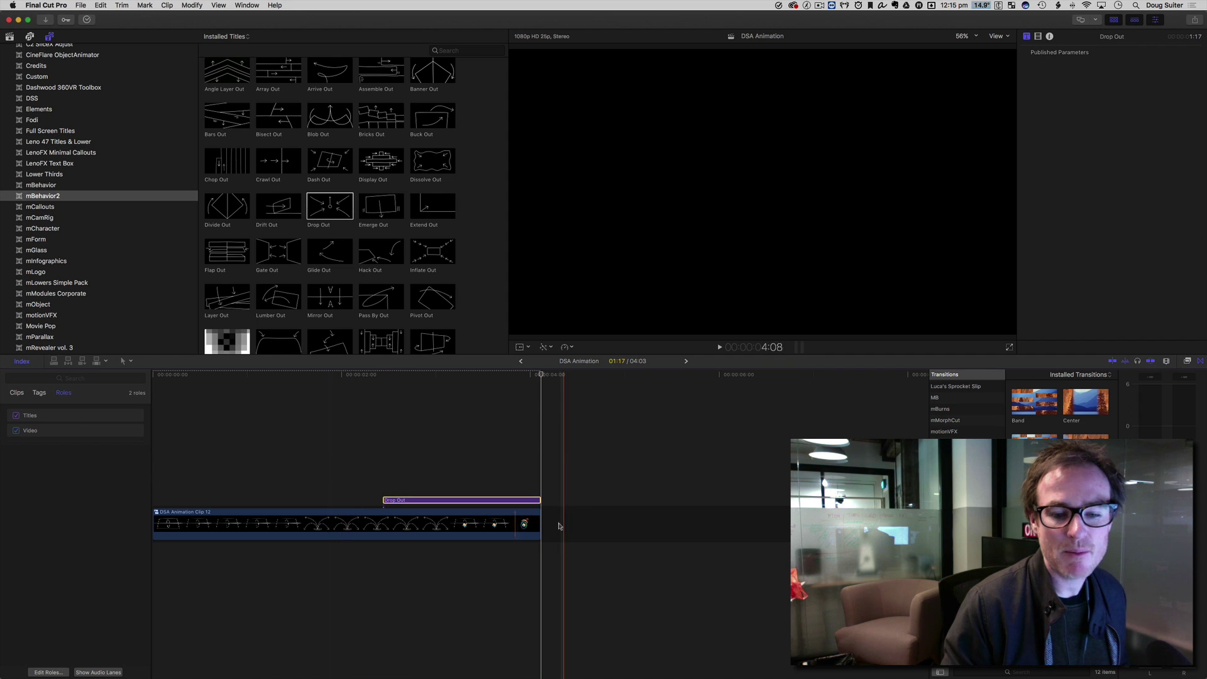
{"action": "left_click_drag", "start_coordinate": [621, 515], "coordinate": [622, 516]}
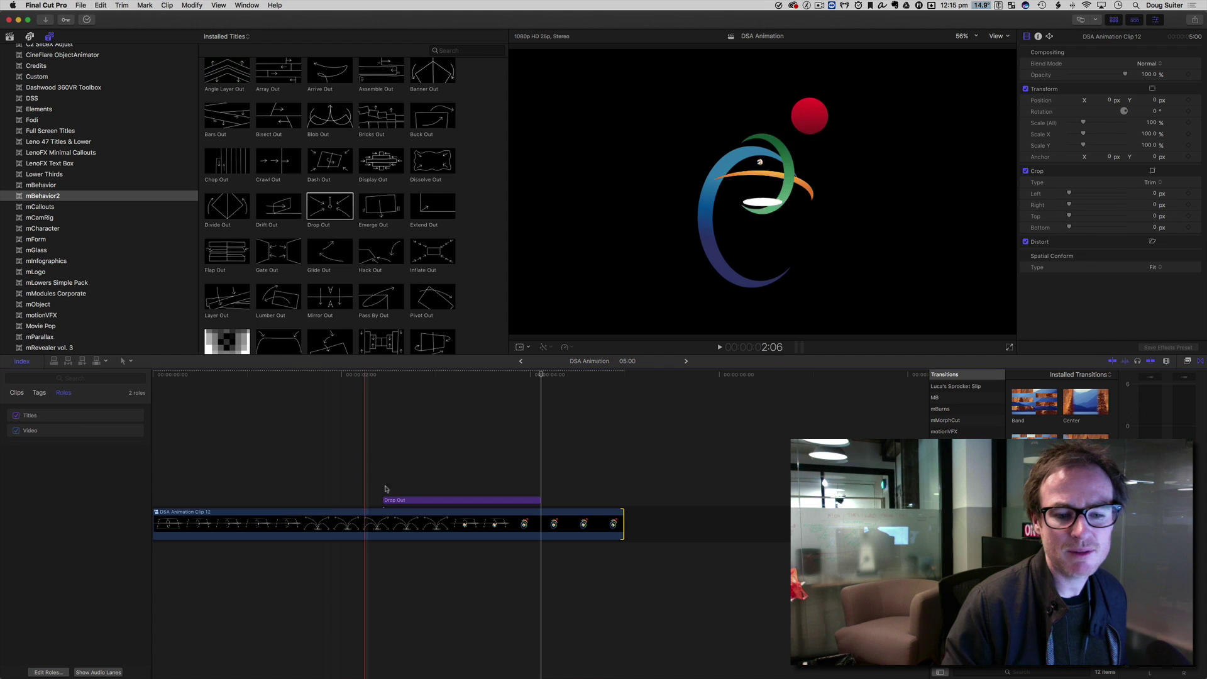
{"action": "left_click_drag", "start_coordinate": [404, 499], "coordinate": [484, 498]}
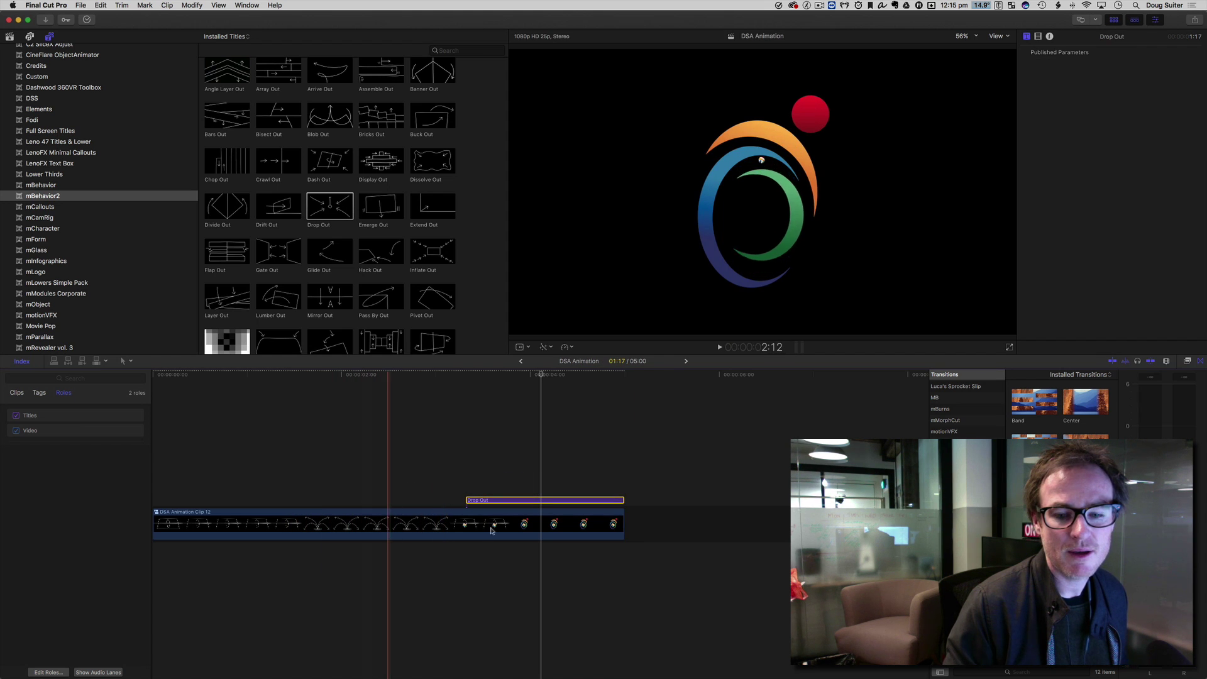
{"action": "left_click_drag", "start_coordinate": [623, 521], "coordinate": [690, 521]}
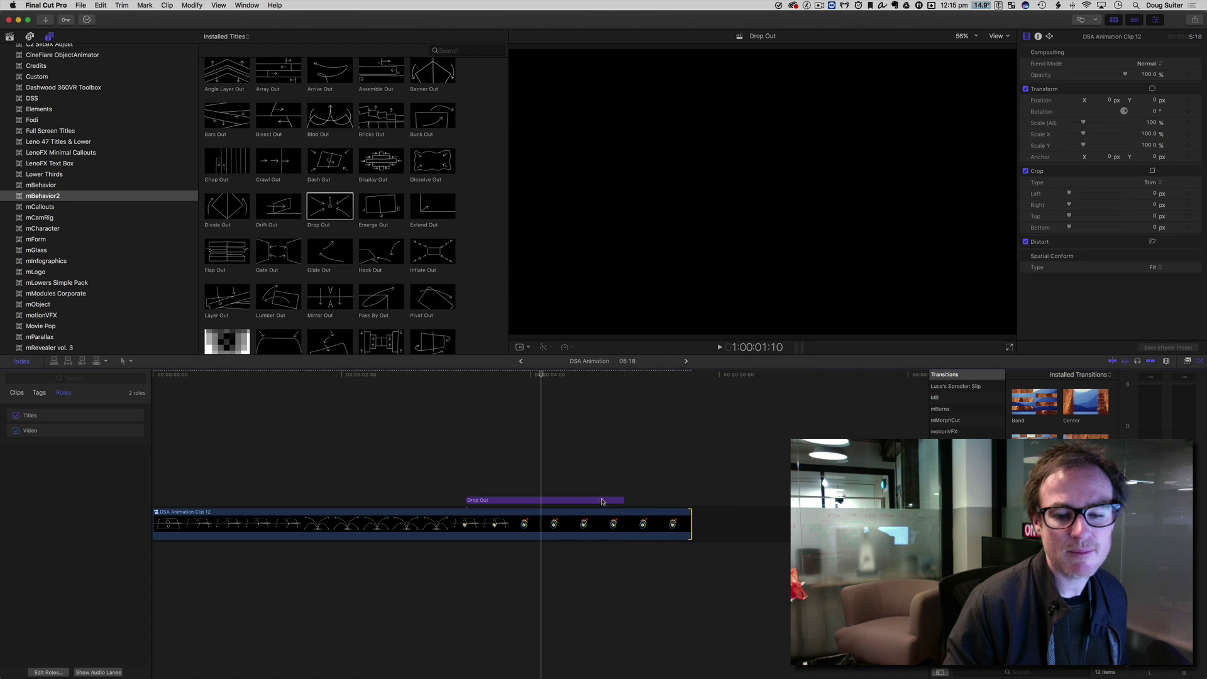
{"action": "left_click_drag", "start_coordinate": [604, 499], "coordinate": [671, 503]}
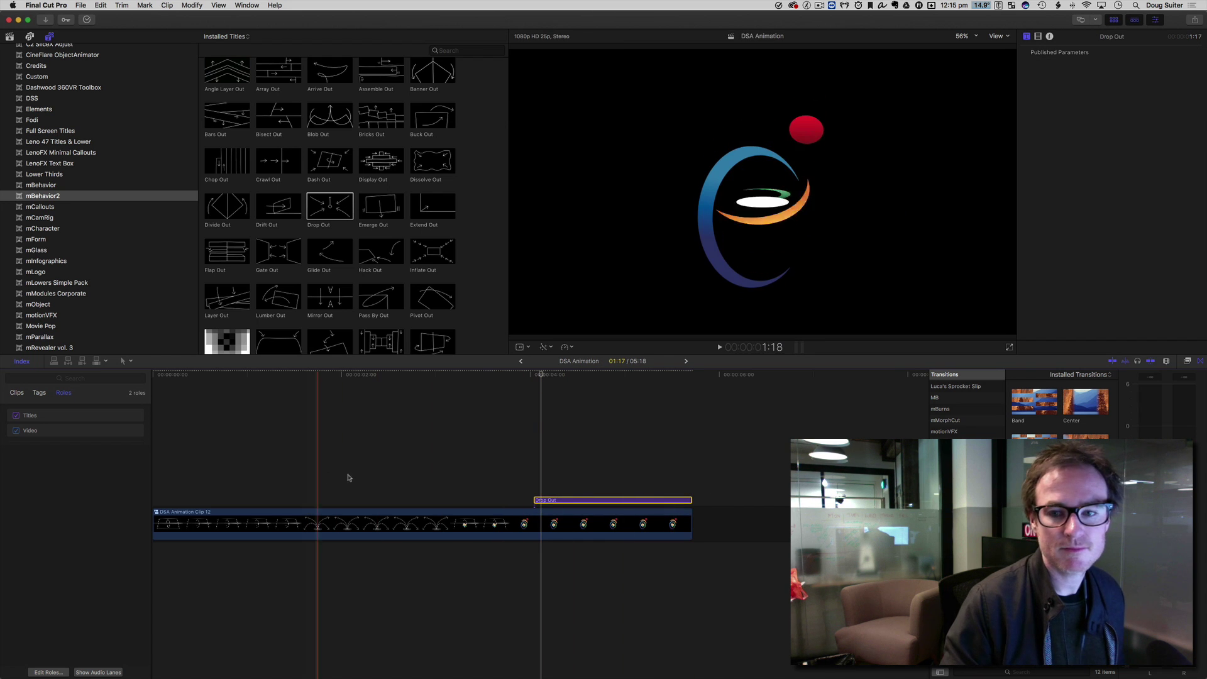
Step: Play back the animation from the beginning, and select the compound clip together with Drop Out
{"action": "key", "text": "Home"}
{"action": "key", "text": "space"}
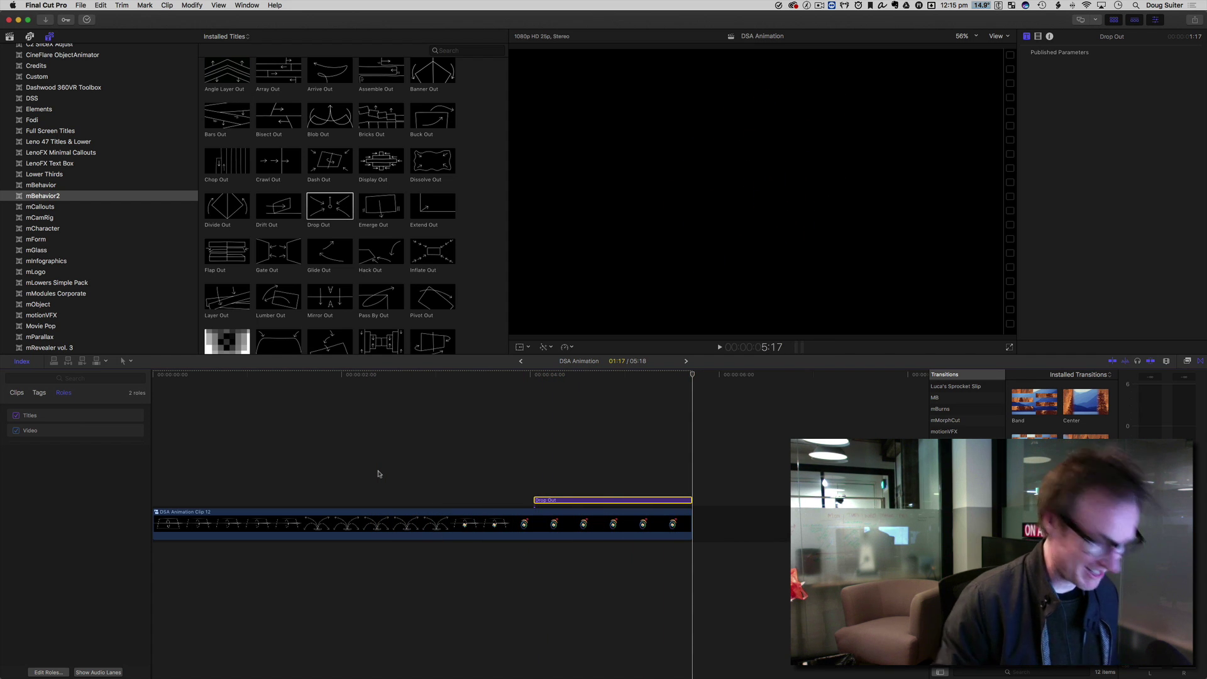
{"action": "left_click", "coordinate": [378, 523]}
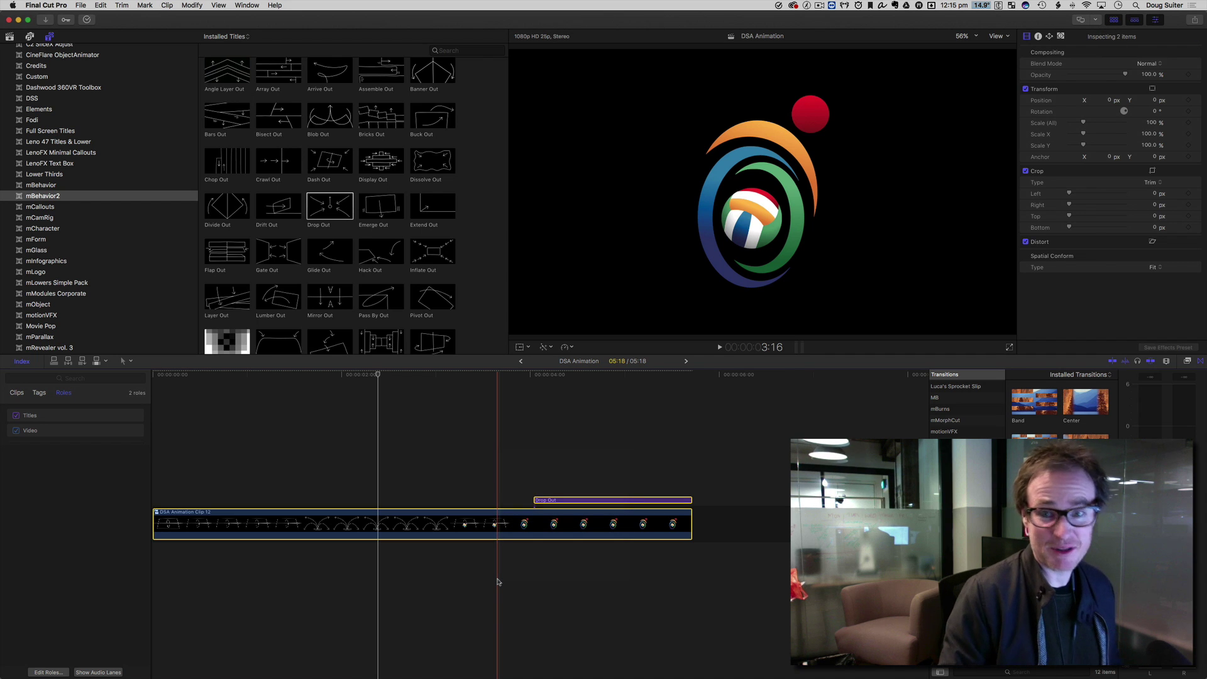
Step: Combine the selected compound clip and Drop Out into a new compound clip, and play it back from the beginning
{"action": "key", "text": "alt+g"}
{"action": "key", "text": "Return"}
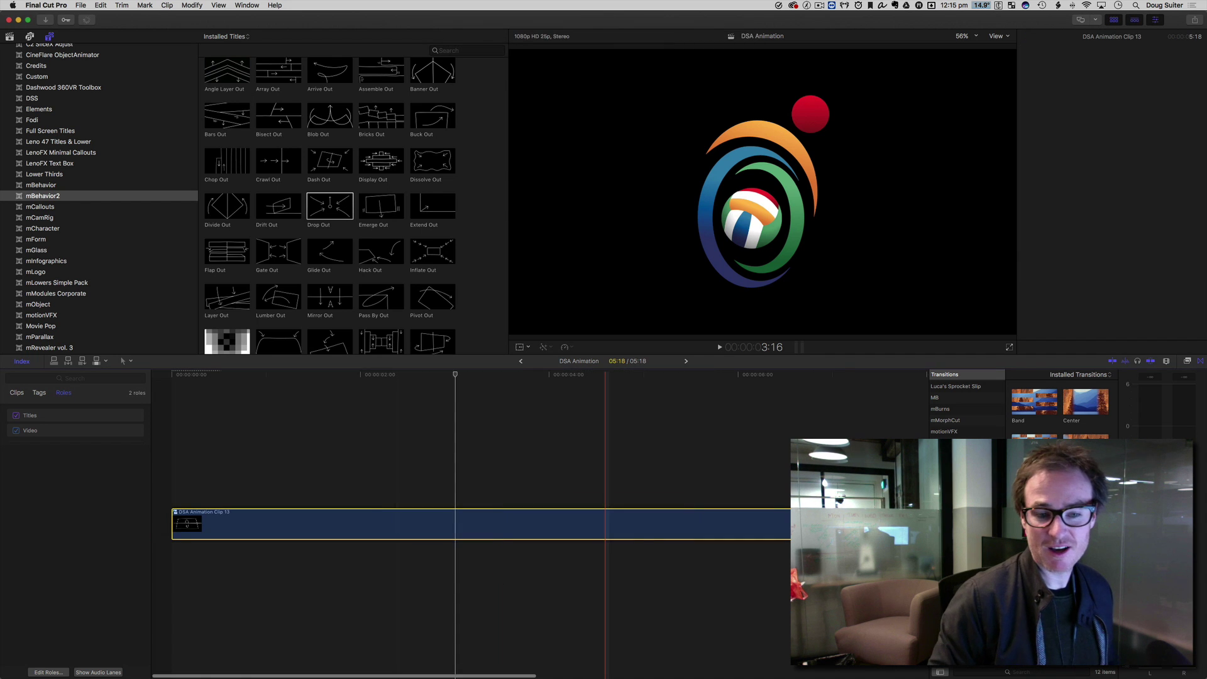
{"action": "key", "text": "Home"}
{"action": "key", "text": "space"}
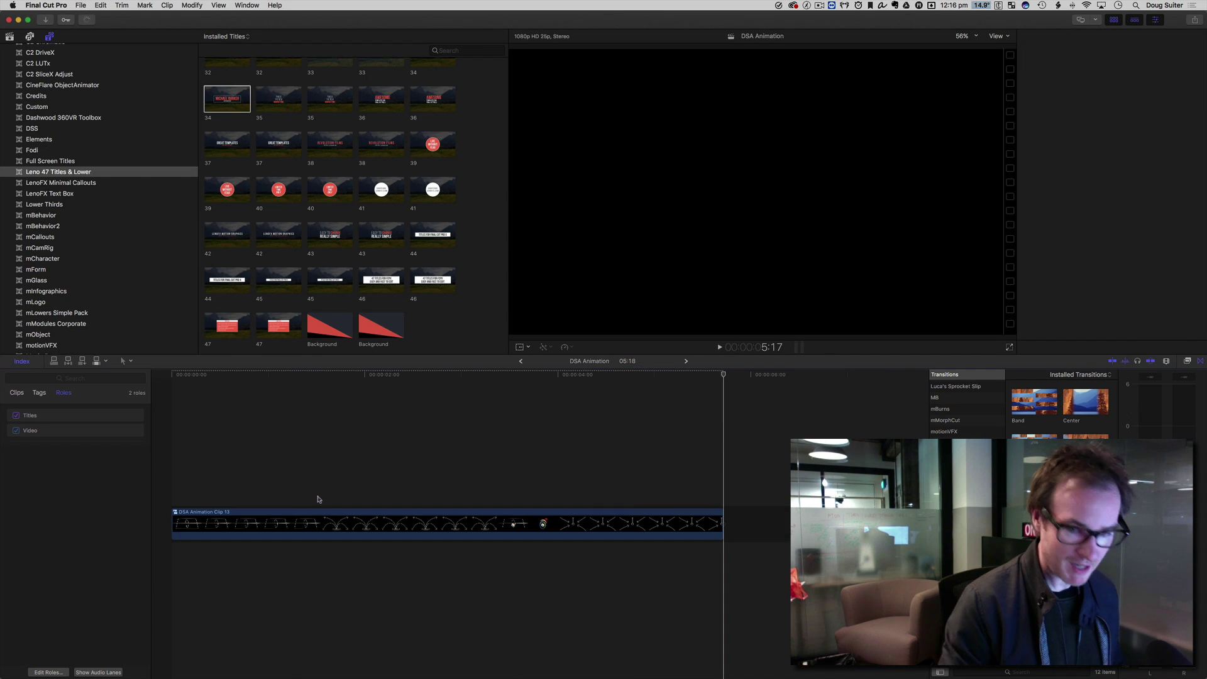
Step: Transform the new compound clip to about 32% scale and place it in the frame's lower-right area, at about X 566 px, Y -310 px
{"action": "left_click", "coordinate": [344, 524]}
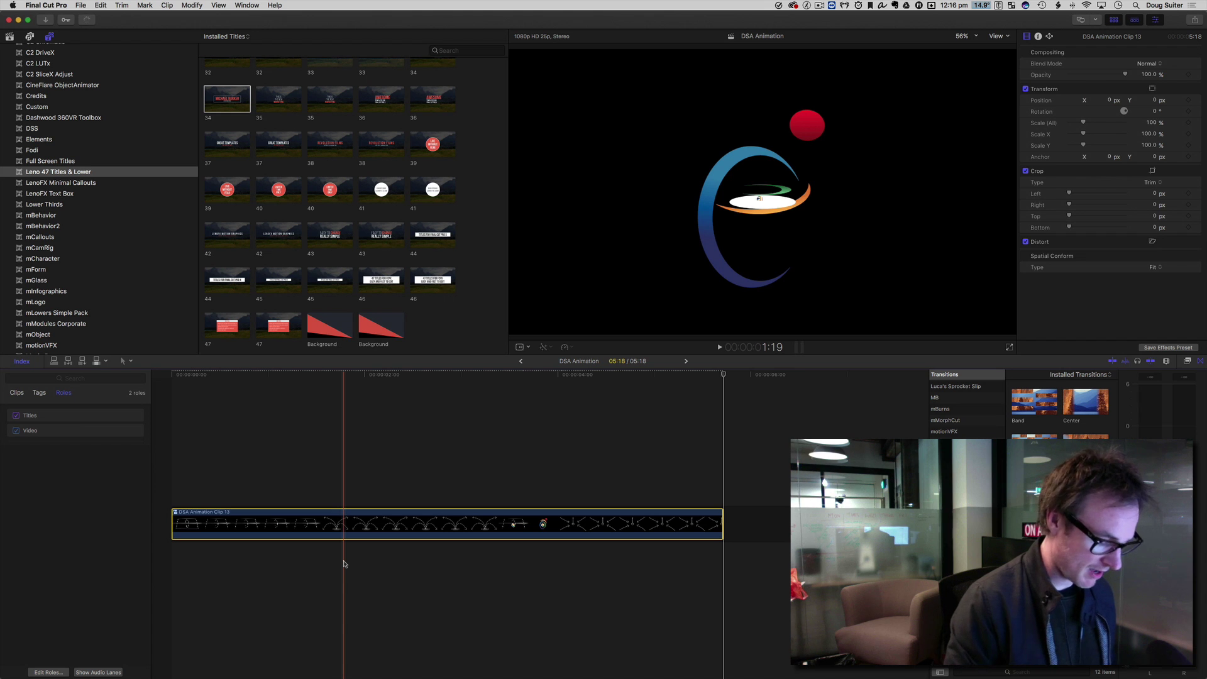
{"action": "key", "text": "shift+t"}
{"action": "key", "text": "End"}
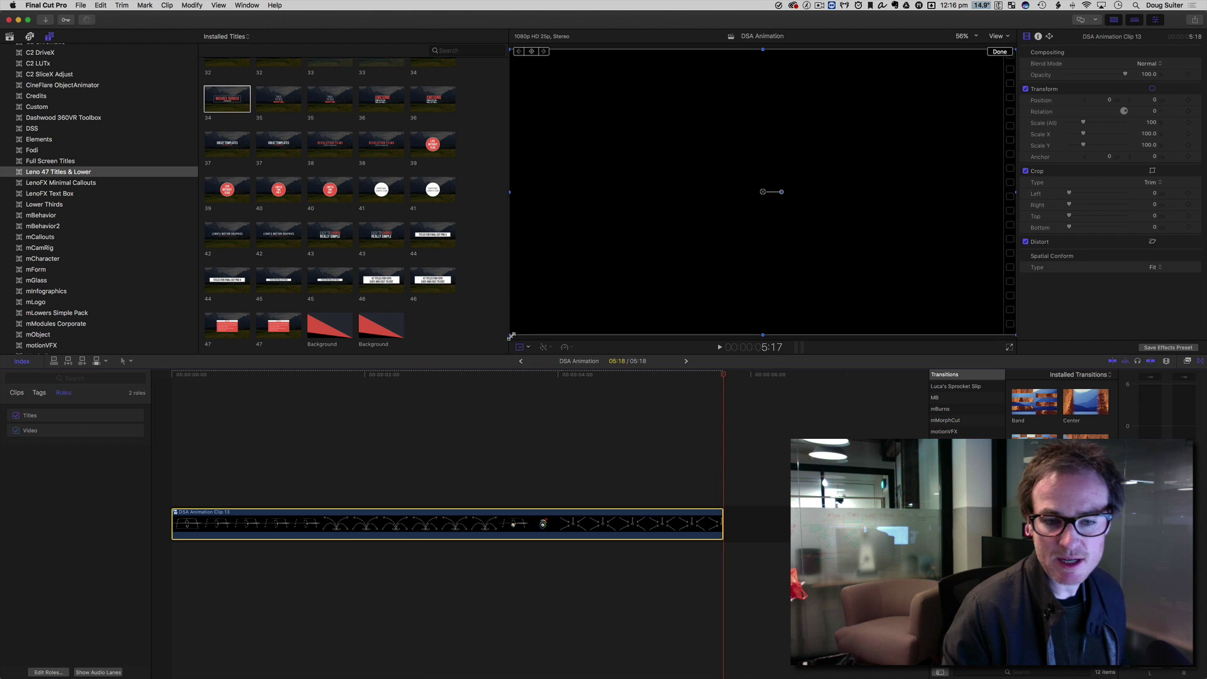
{"action": "left_click_drag", "start_coordinate": [511, 336], "coordinate": [673, 245]}
{"action": "left_click_drag", "start_coordinate": [734, 195], "coordinate": [859, 291]}
Step: Check the scaled-down logo at 4:04, and play back its animation from the beginning
{"action": "left_click", "coordinate": [574, 444]}
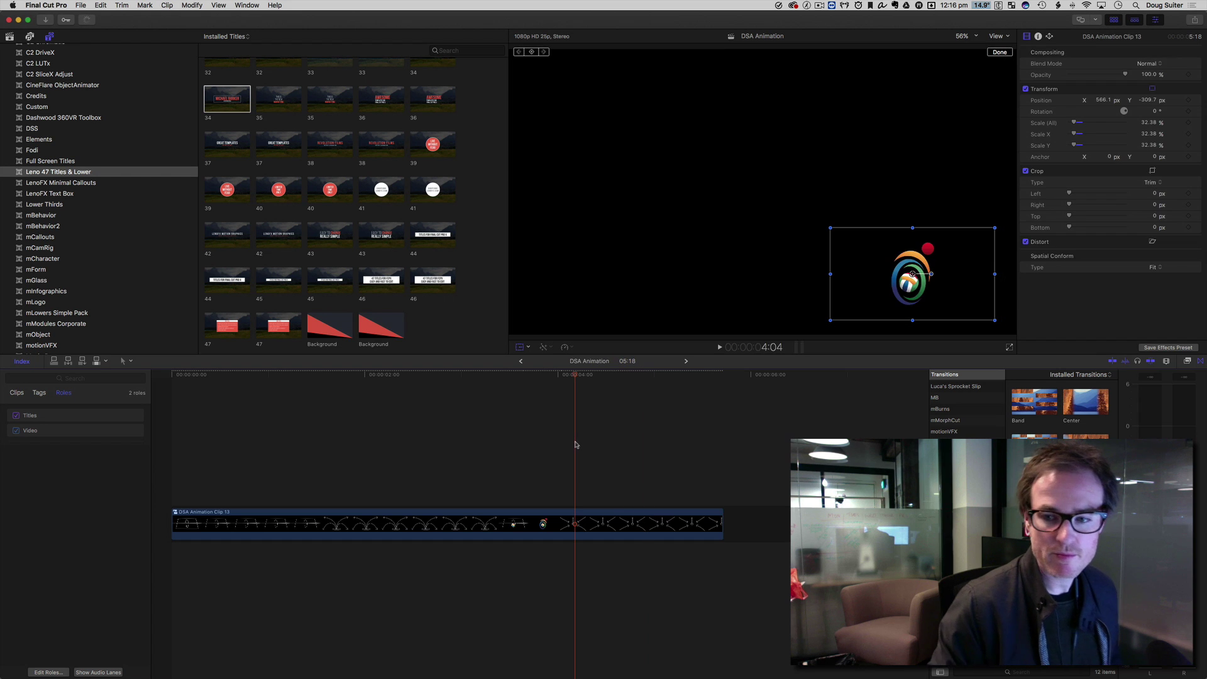
{"action": "key", "text": "Home"}
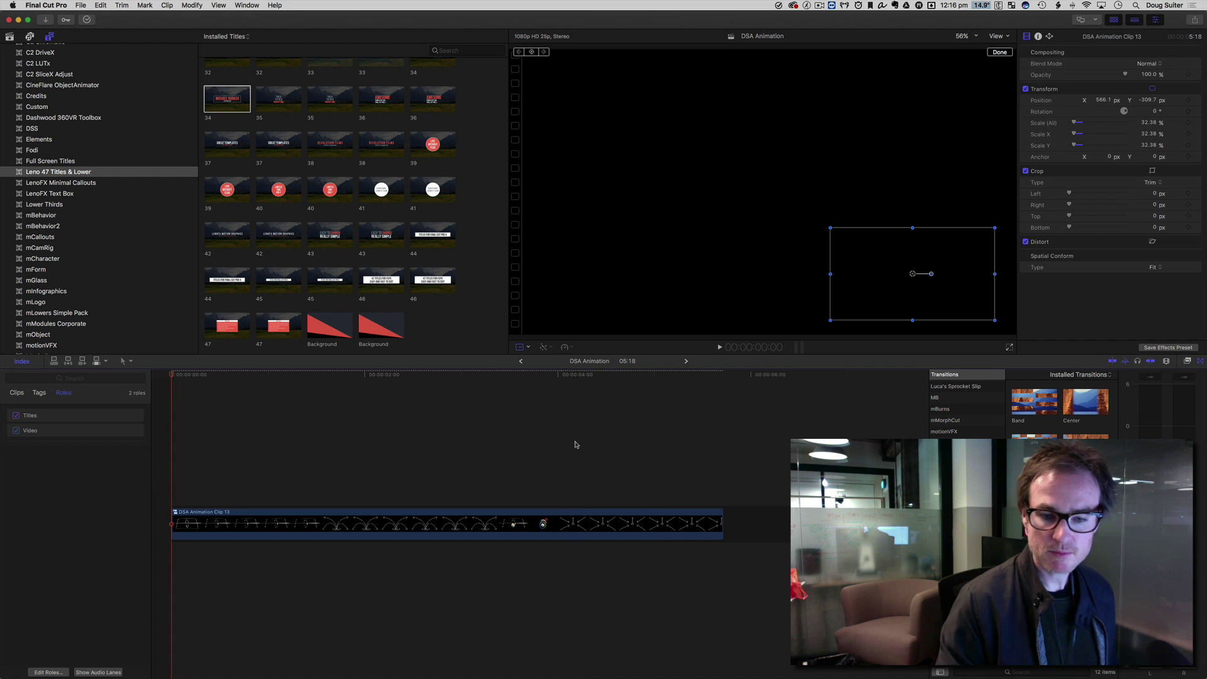
{"action": "key", "text": "space"}
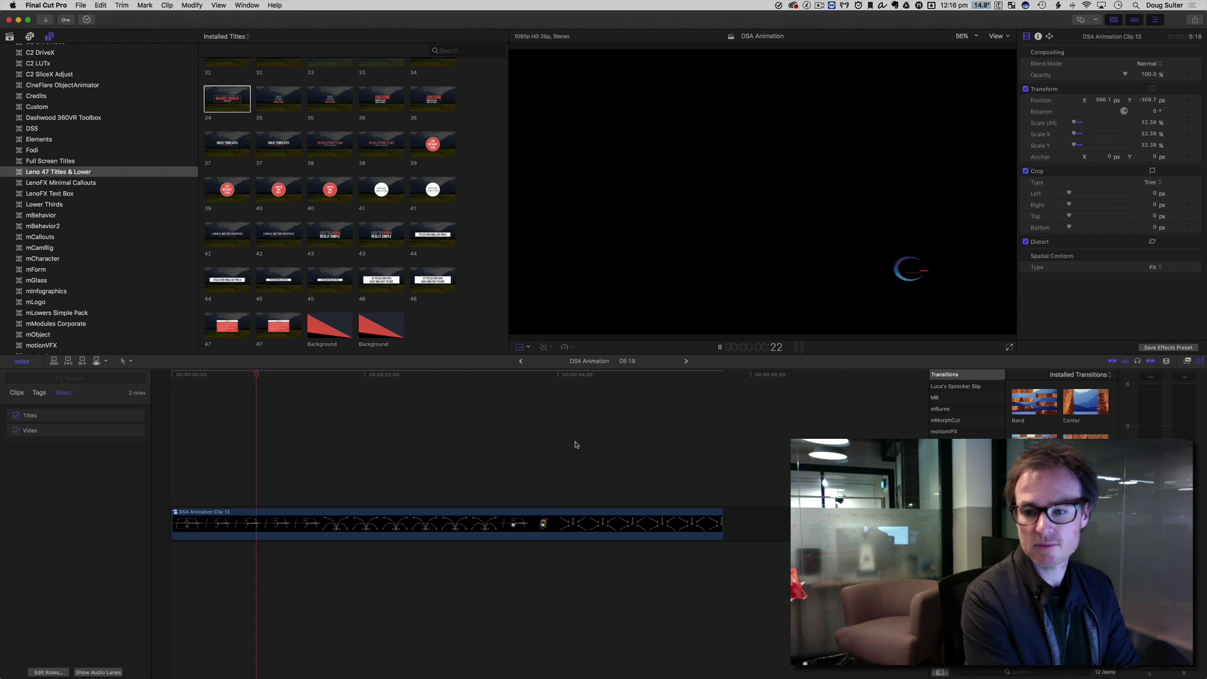